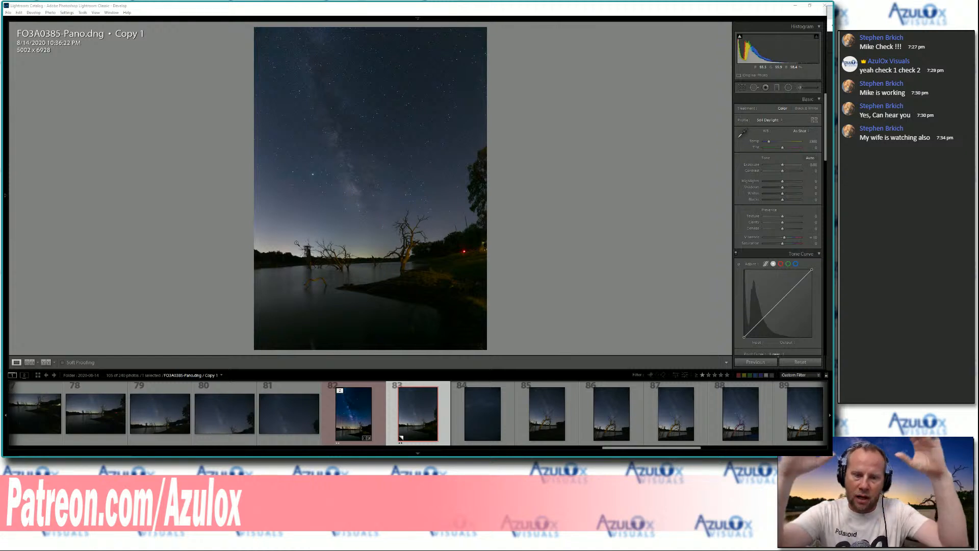
Step: Review the source frames FO3A0382 to FO3A0385 and the stitched panorama copy one after another
click(102, 421)
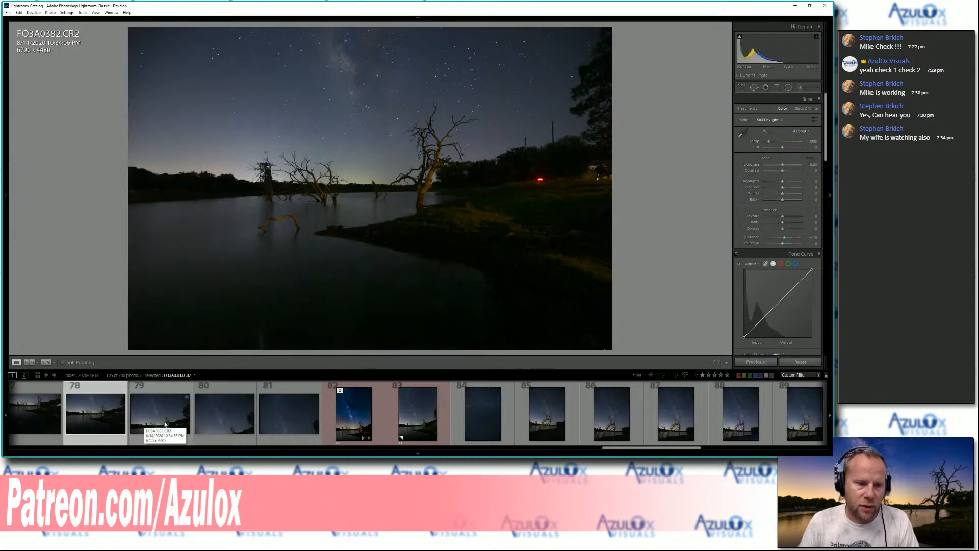
click(148, 424)
click(216, 419)
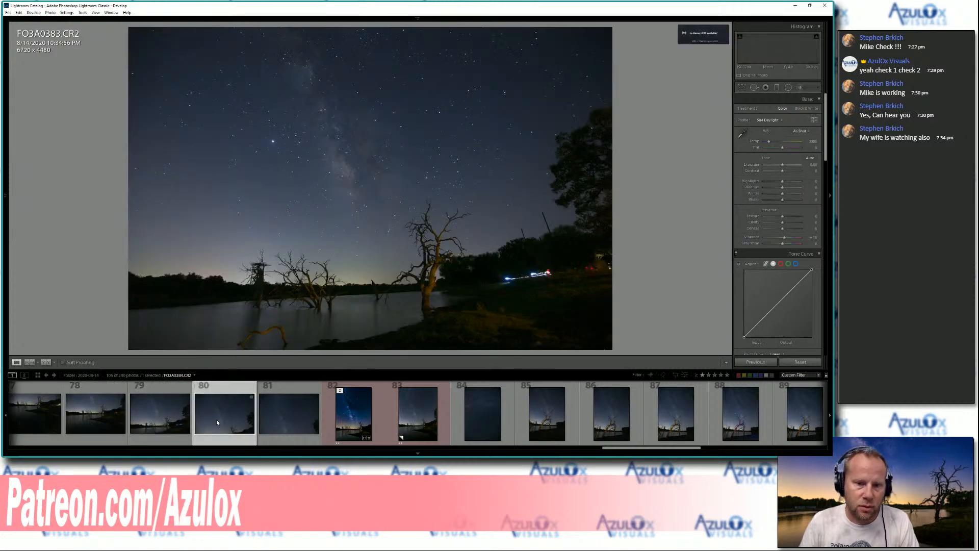
click(280, 425)
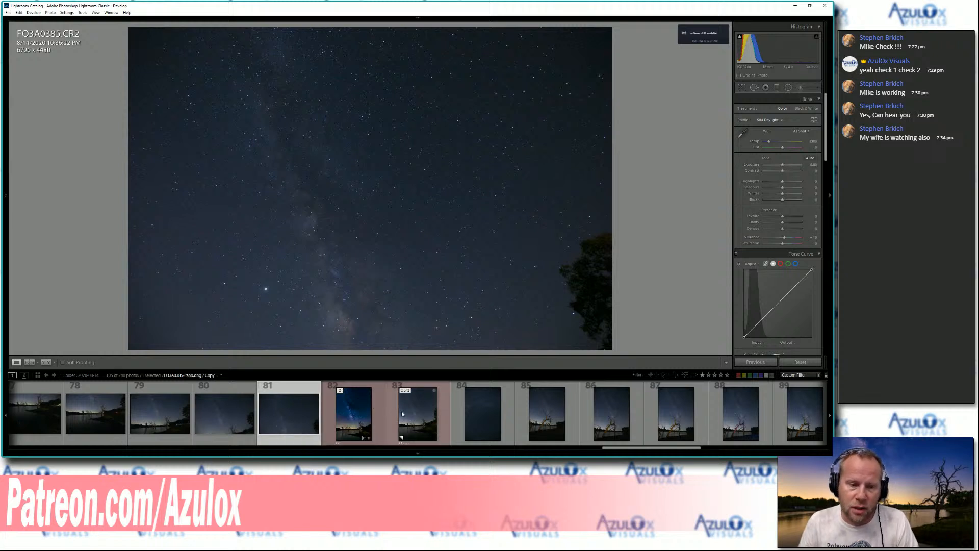
click(431, 427)
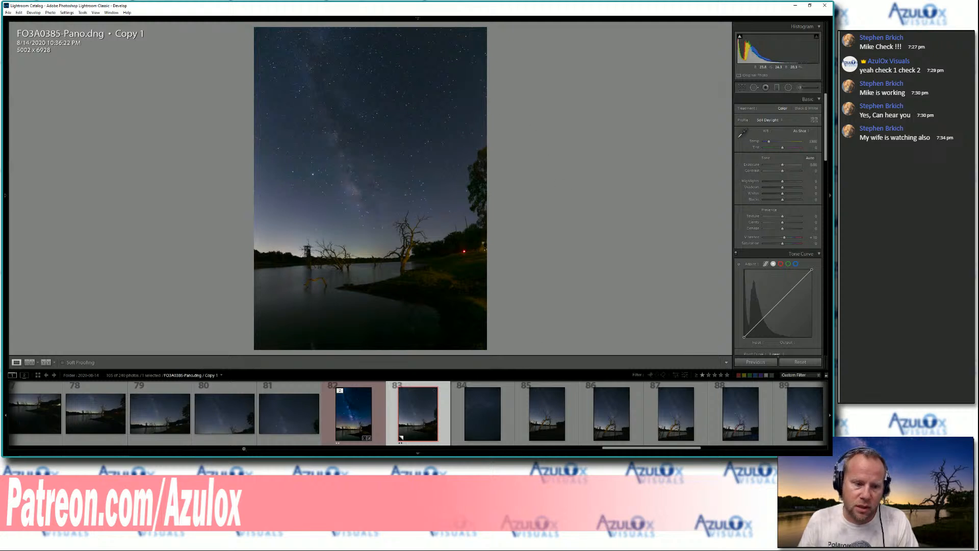
Step: Select the four source frames FO3A0382 to FO3A0385 and look up the Panorama option under Photo Merge
click(300, 424)
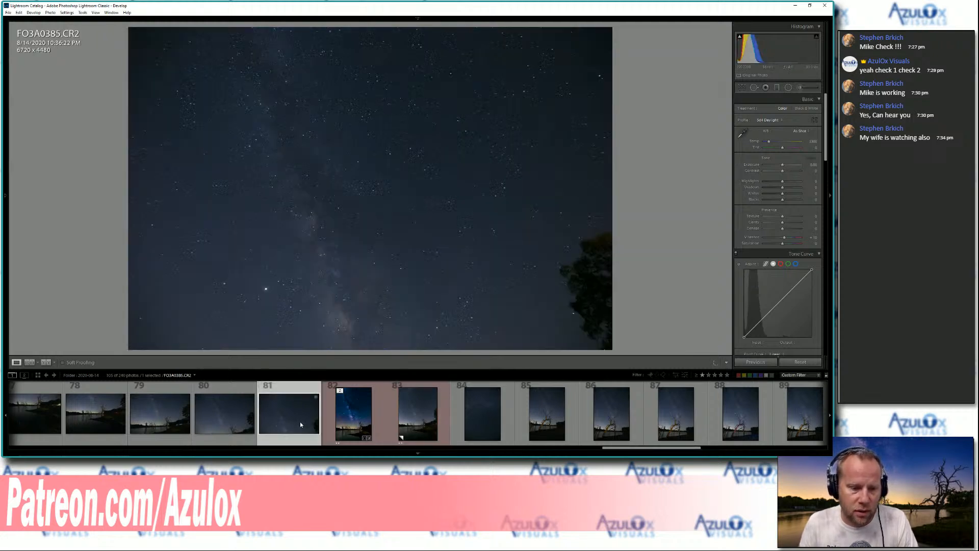
shift+click(105, 423)
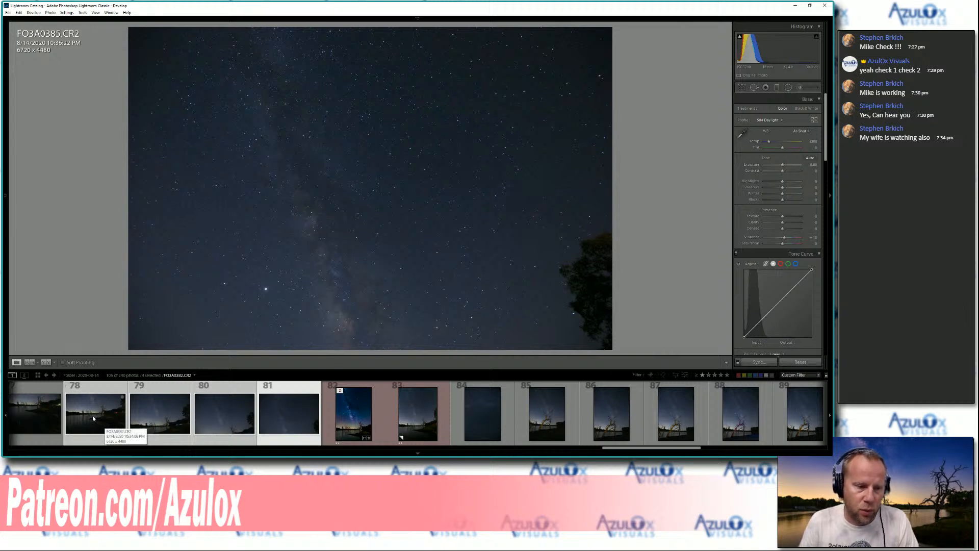
right_click(93, 415)
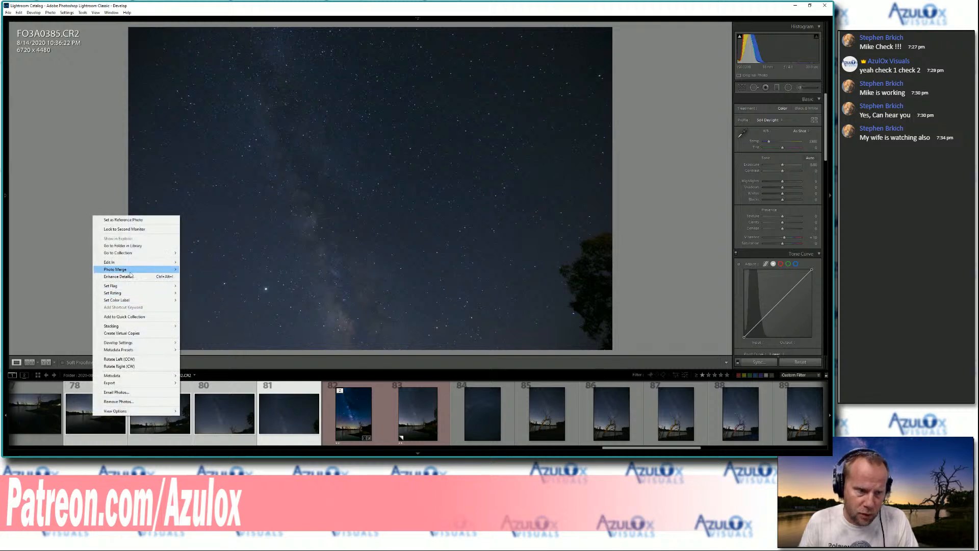
mouse_move(131, 270)
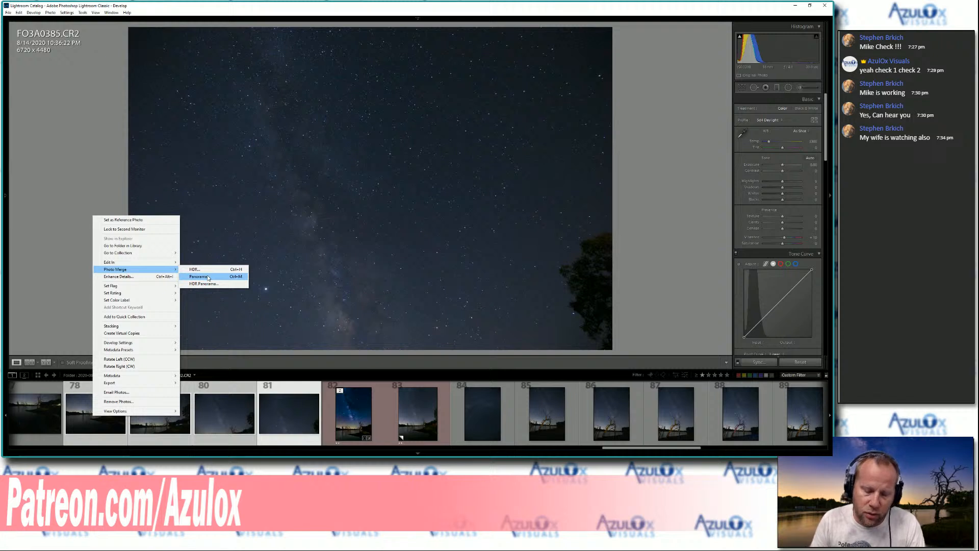
Step: Open the stitched panorama copy and inspect the red light on the shore at close range
click(411, 414)
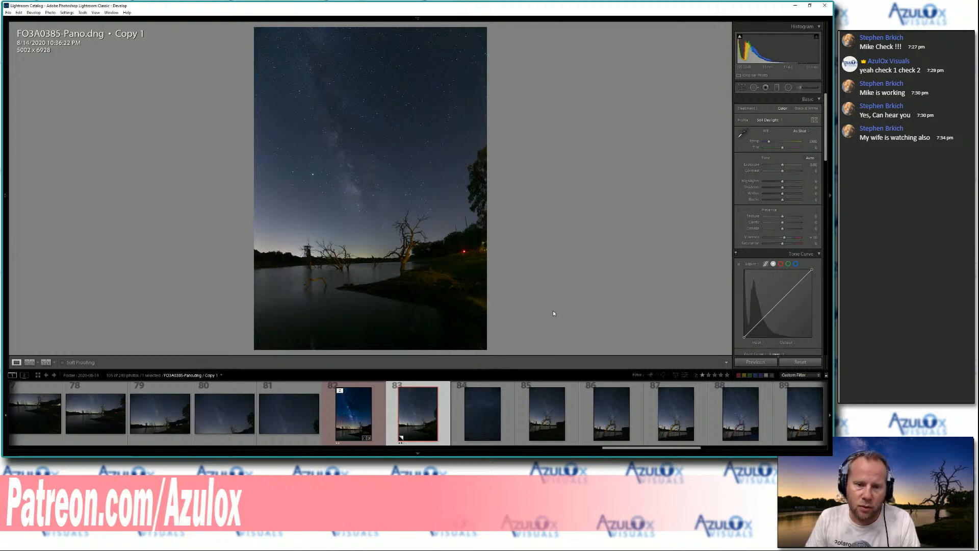
click(520, 252)
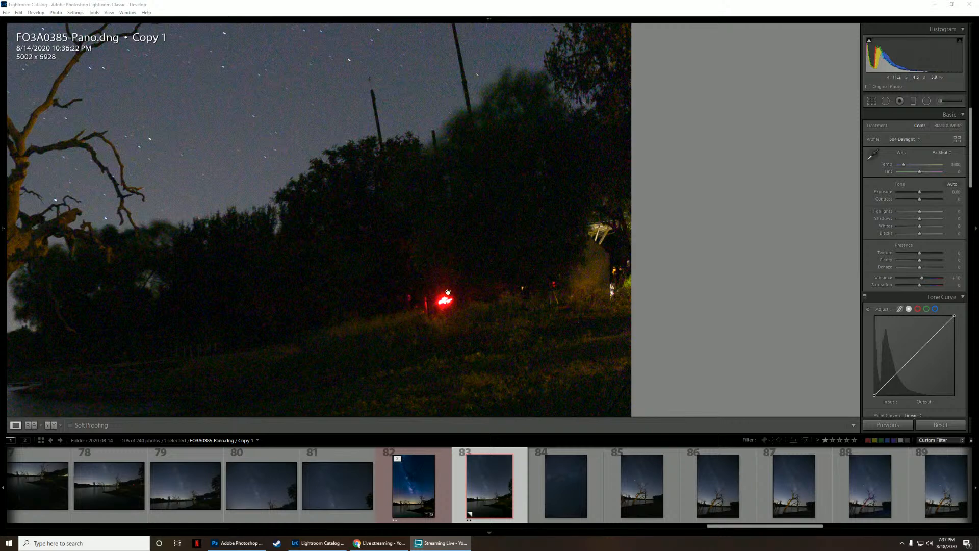
click(577, 243)
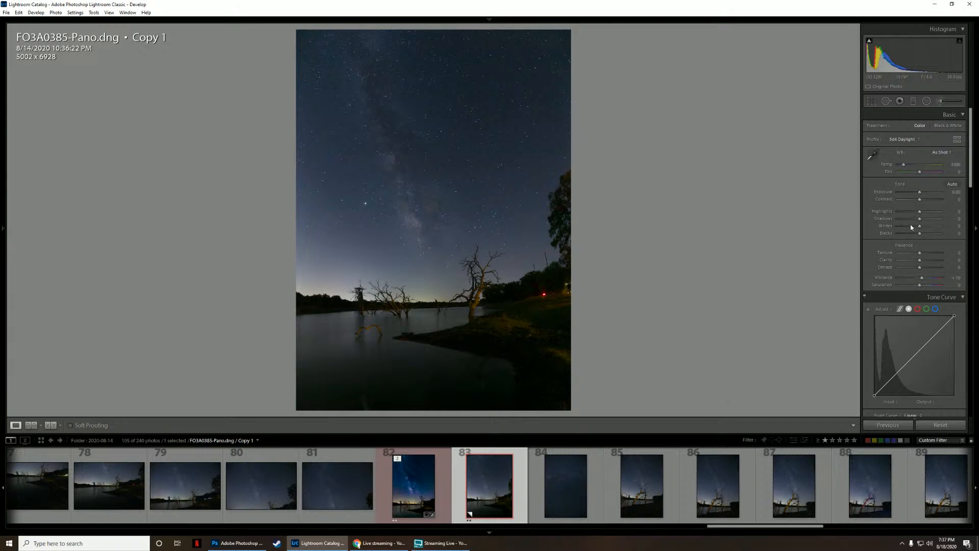
Step: Try the Camera Standard profile on the panorama and go back to the 5d4 Daylight profile
click(903, 140)
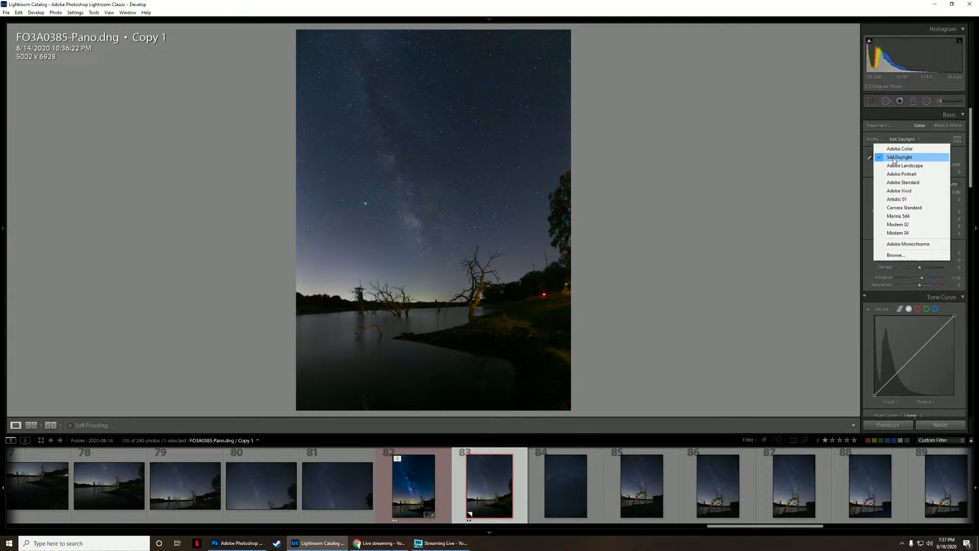
click(901, 207)
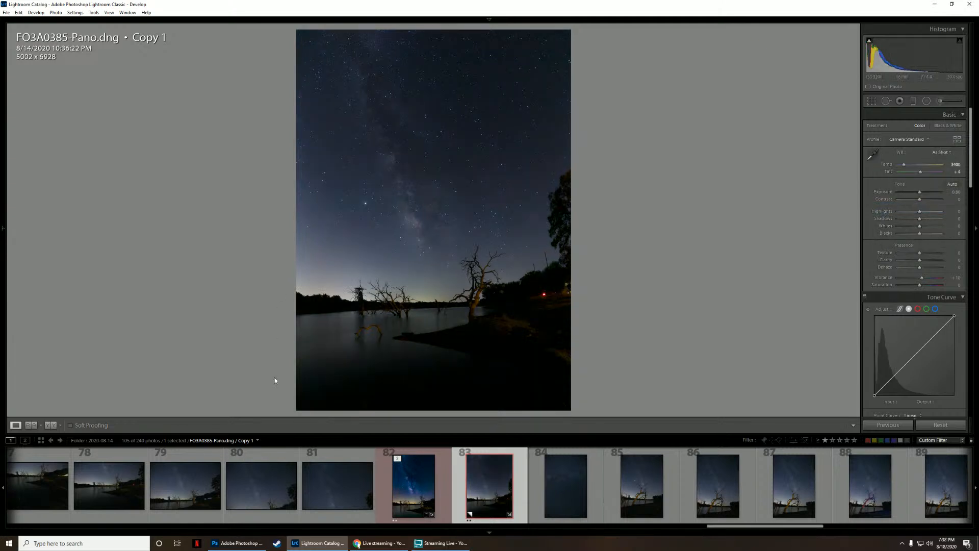
click(907, 139)
click(902, 155)
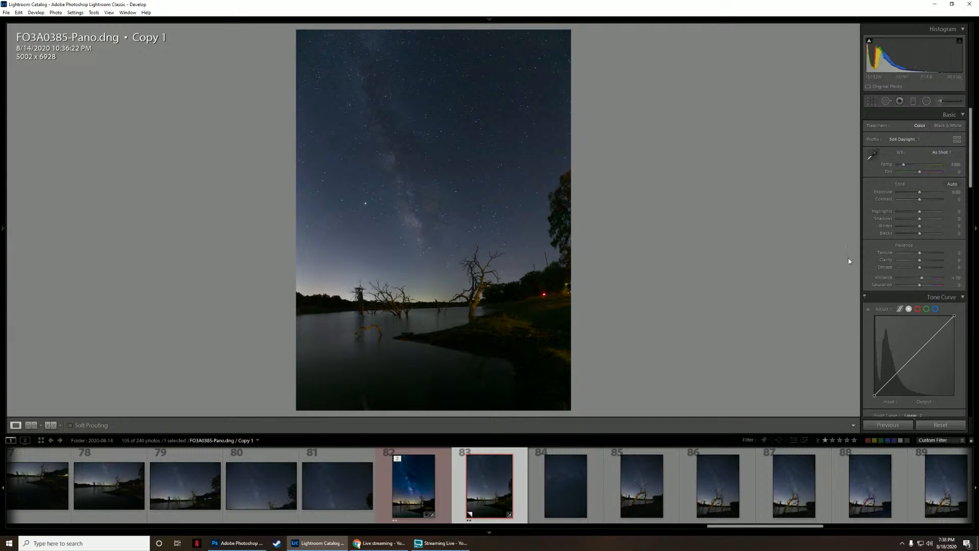
Step: Set up a new graduated filter with temperature -10, highlights 0, texture 10, clarity 15 and dehaze 15
click(916, 103)
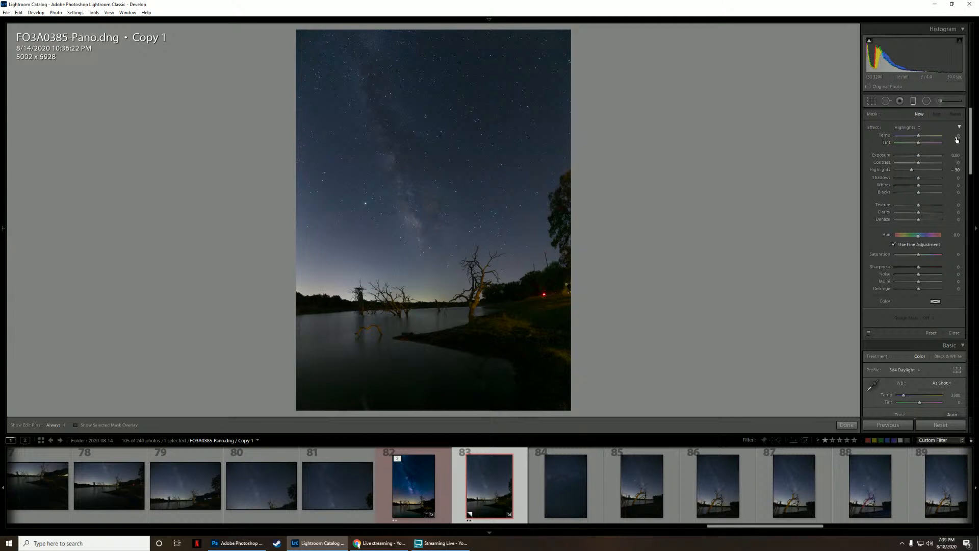
drag(956, 139, 952, 138)
click(955, 170)
text(0)
key(Return)
click(958, 207)
text(10)
key(Tab)
key(Tab)
text(15)
key(Return)
Step: Draw the graduated filter down across the sky, move its center to the shoreline and finish the filter
drag(458, 30, 463, 510)
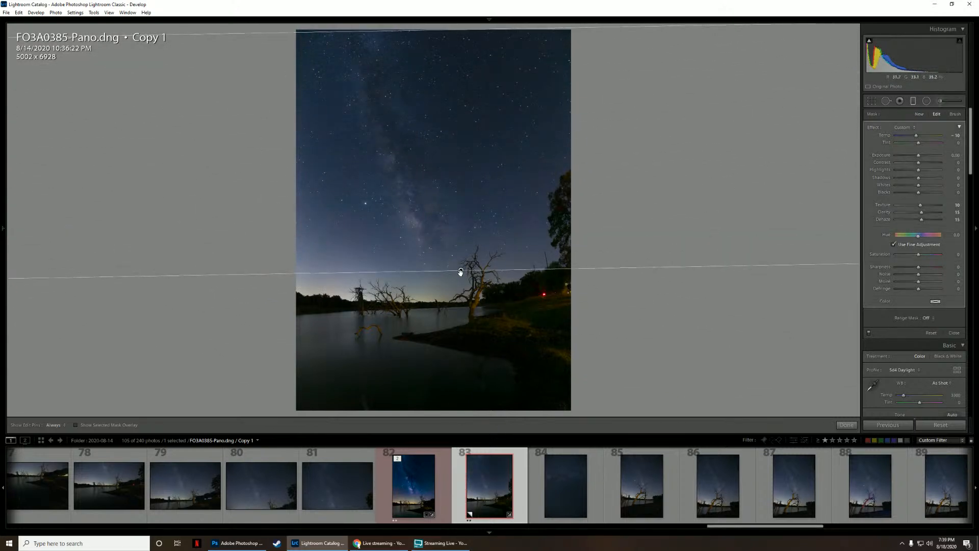
drag(461, 270, 461, 301)
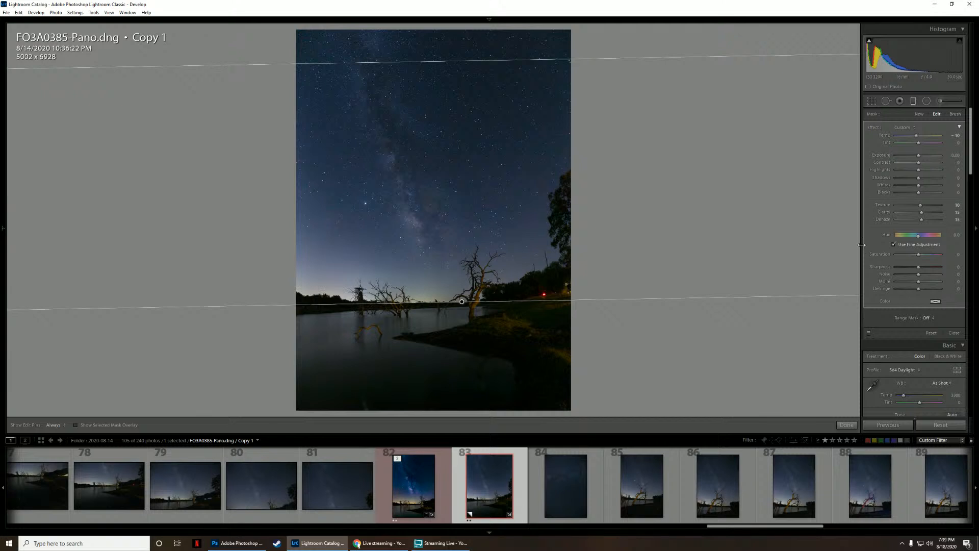
click(913, 101)
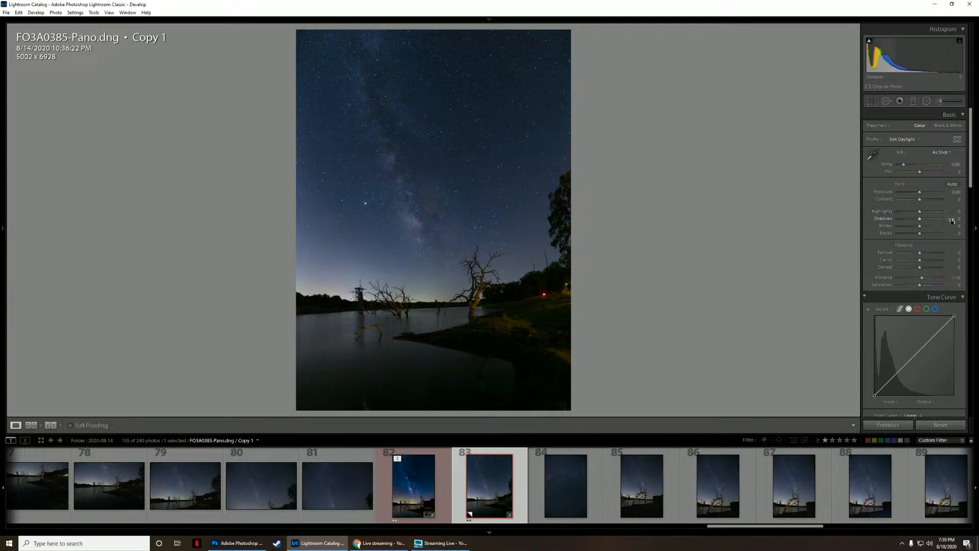
Step: Raise the whole photo's shadows to about +18 after testing them at -100
drag(952, 221, 927, 221)
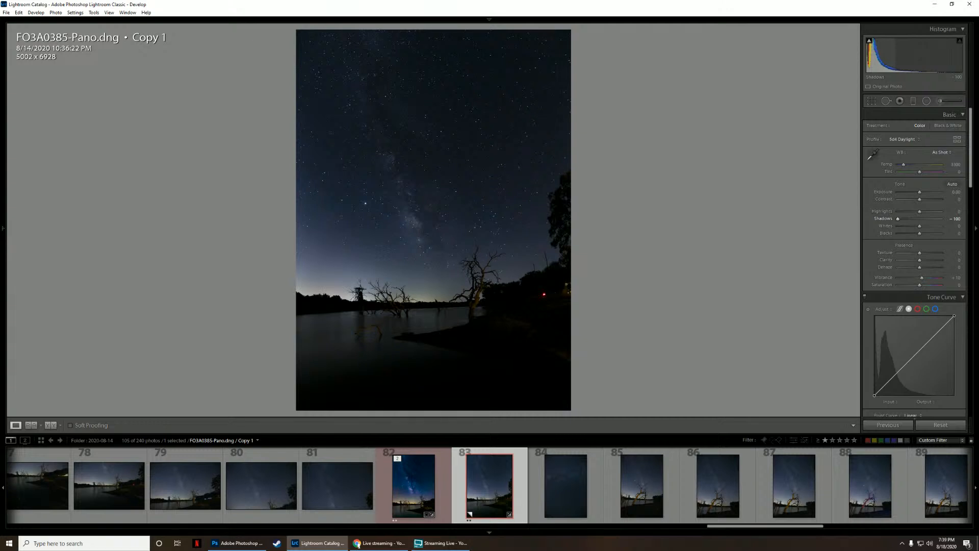
mouse_move(927, 221)
mouse_down()
mouse_move(939, 220)
mouse_move(911, 218)
mouse_move(923, 219)
mouse_up()
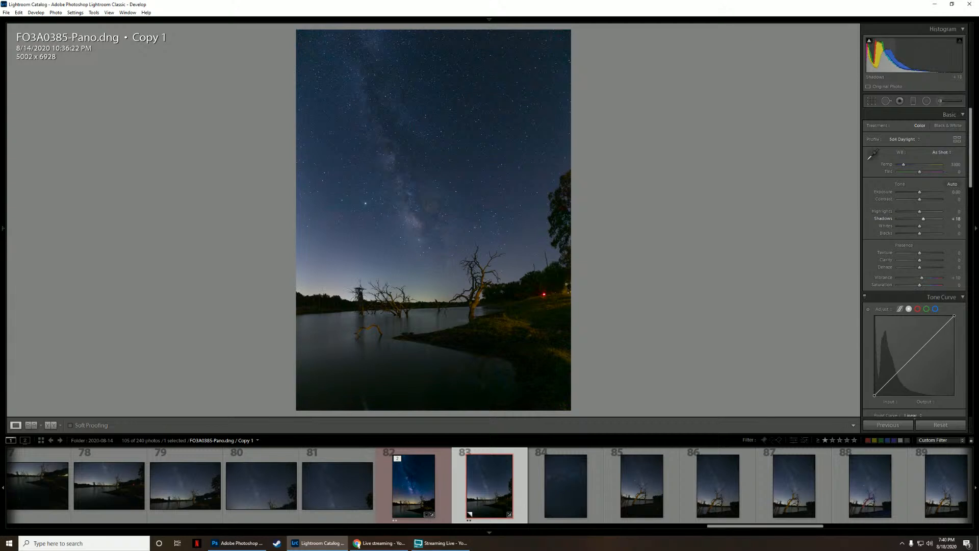
Step: Reopen the sky's graduated filter and set its shadows to -17
click(913, 100)
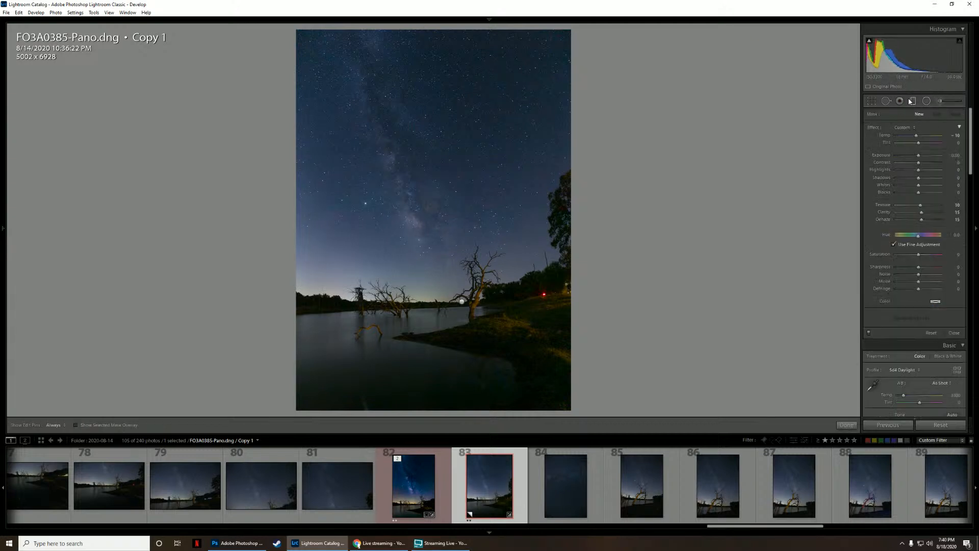
click(461, 302)
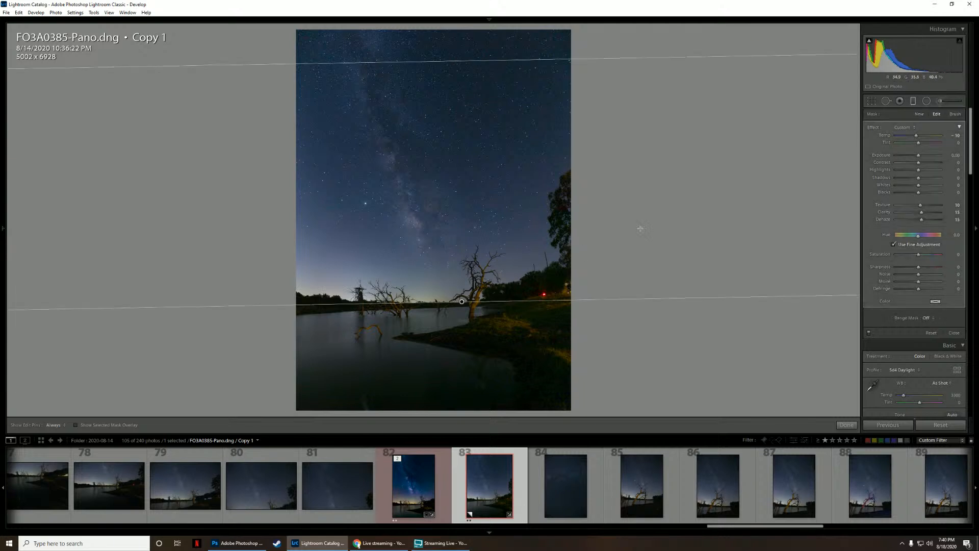
drag(956, 178, 951, 178)
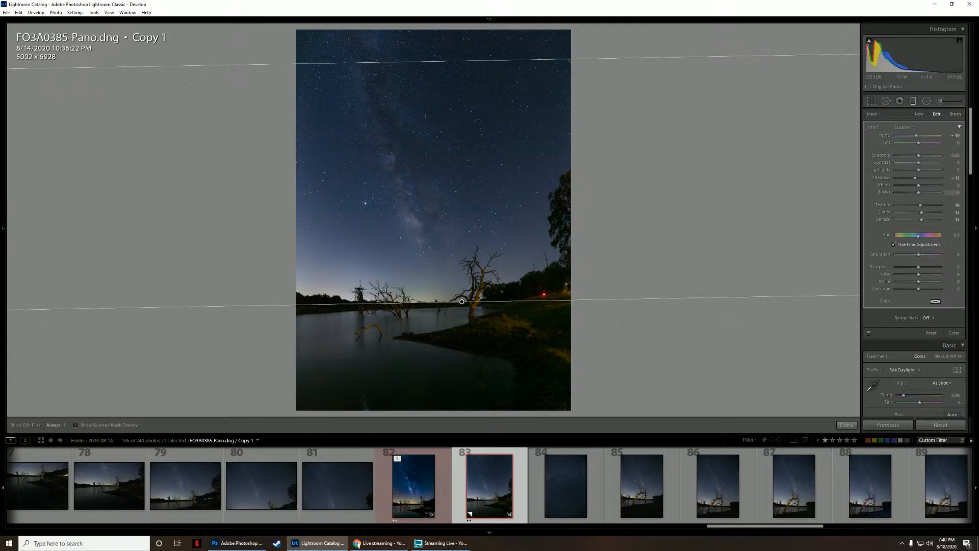
click(957, 179)
text(-17)
key(Return)
click(913, 101)
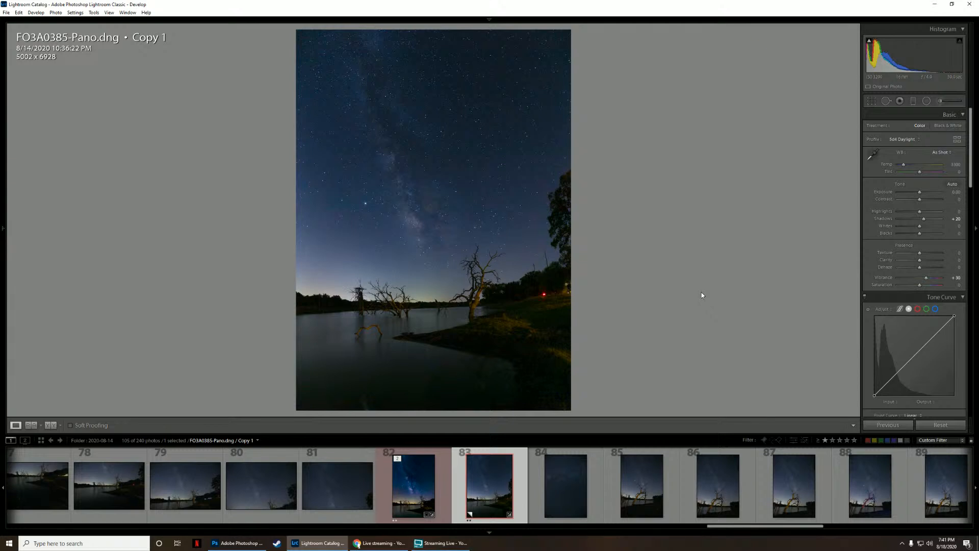
Step: Compare the panorama's before and after versions side by side and return to the single view
key(shift+y)
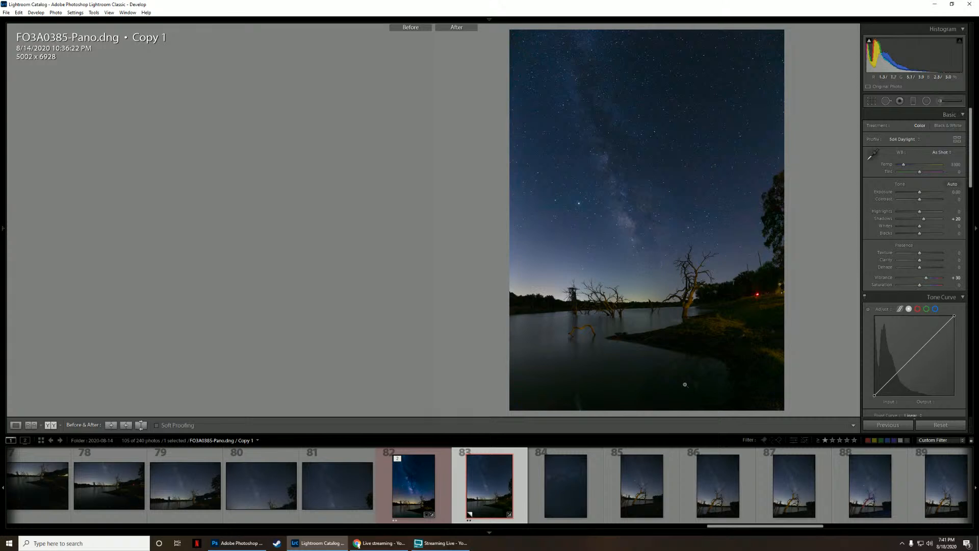
key(y)
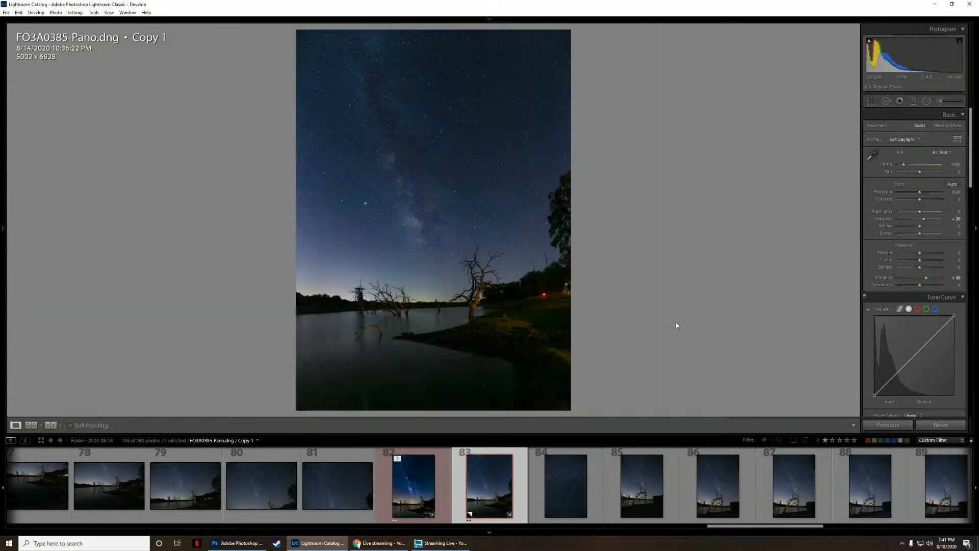
key(y)
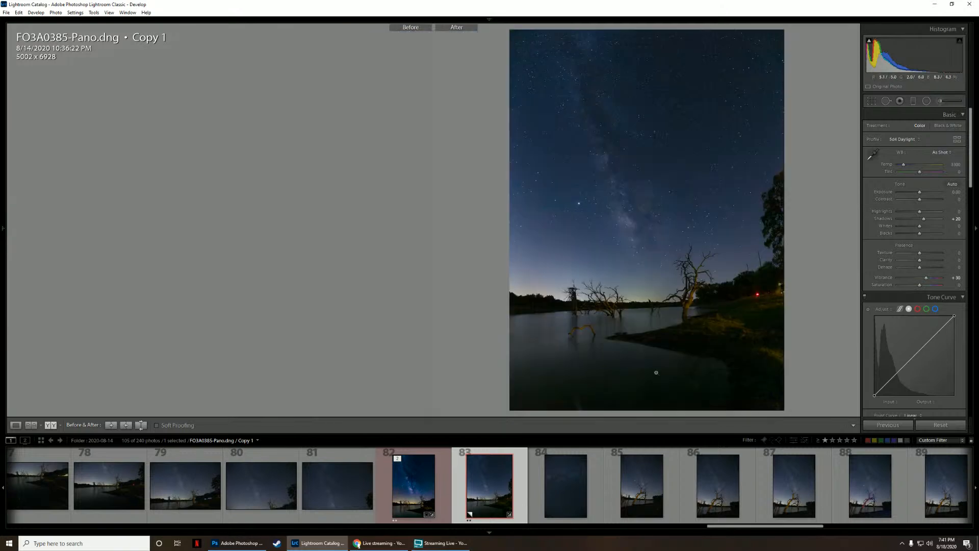
click(238, 543)
right_click(238, 544)
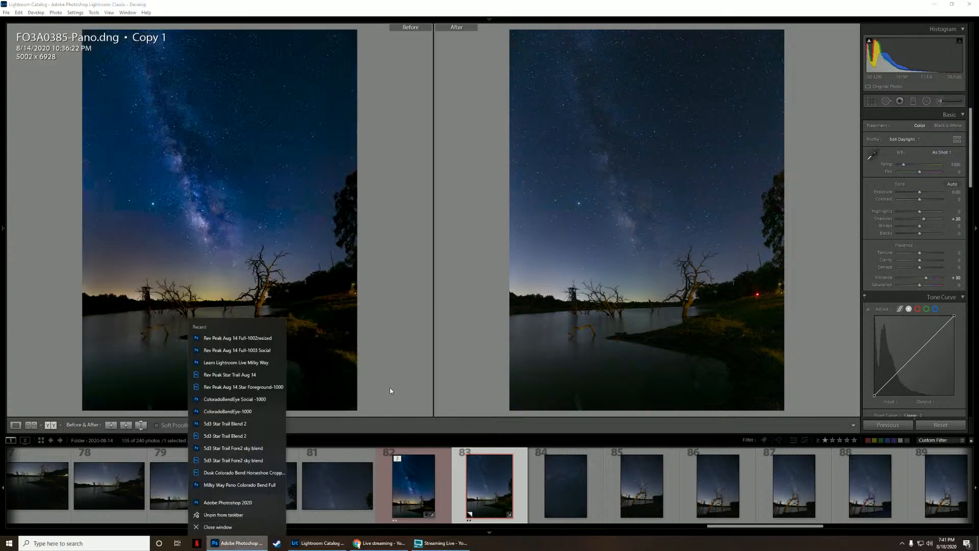
click(250, 527)
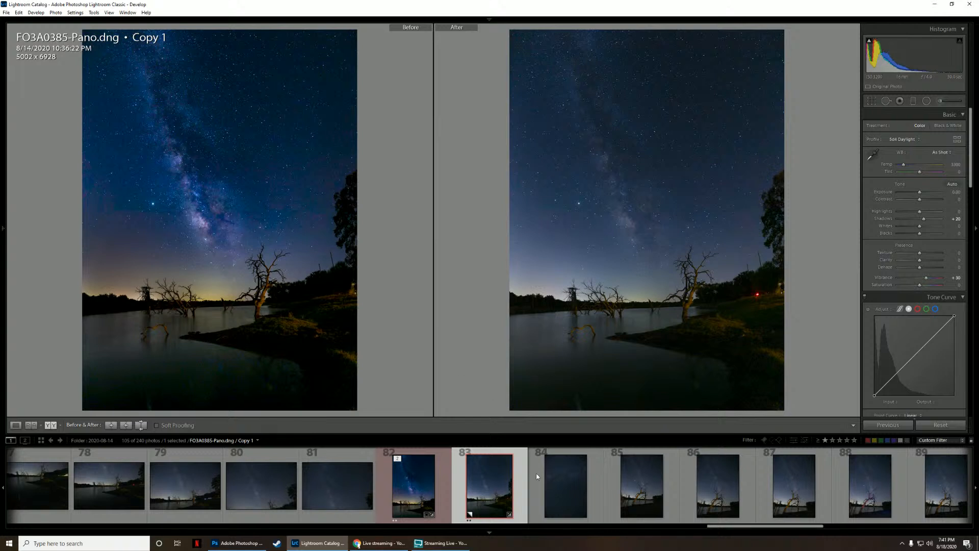
key(y)
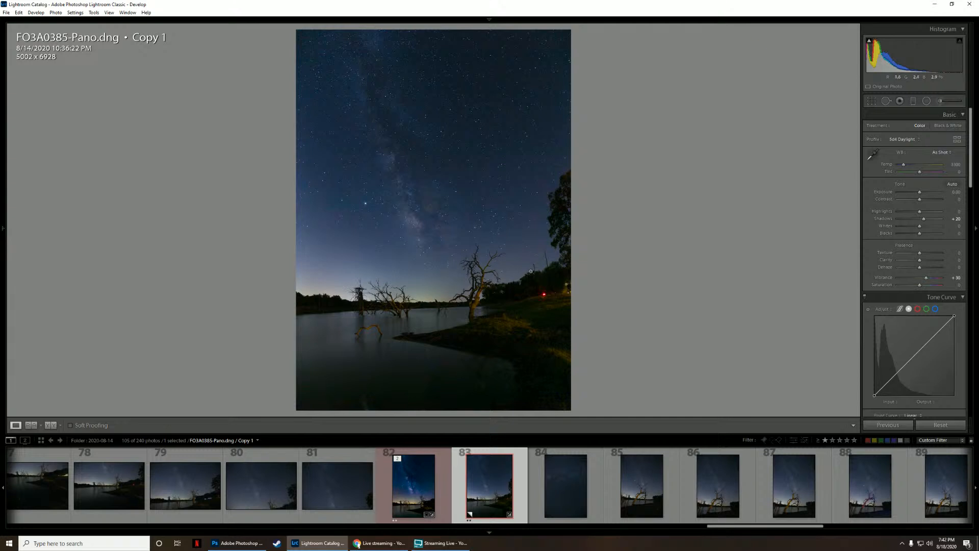
Step: Look up the Create Virtual Copy command for the panorama without running it
right_click(469, 482)
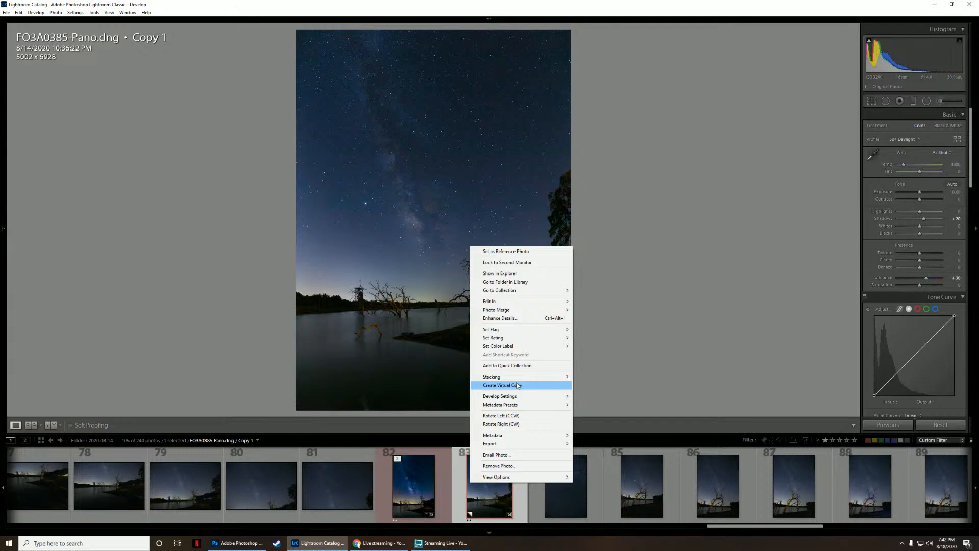
click(663, 289)
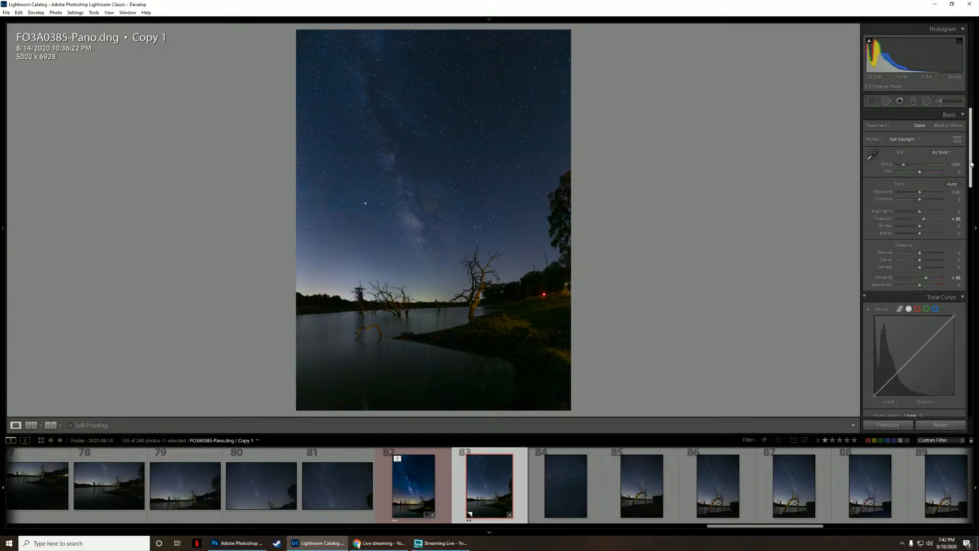
Step: Try lens profile corrections on the panorama and disable them again
drag(971, 163, 951, 294)
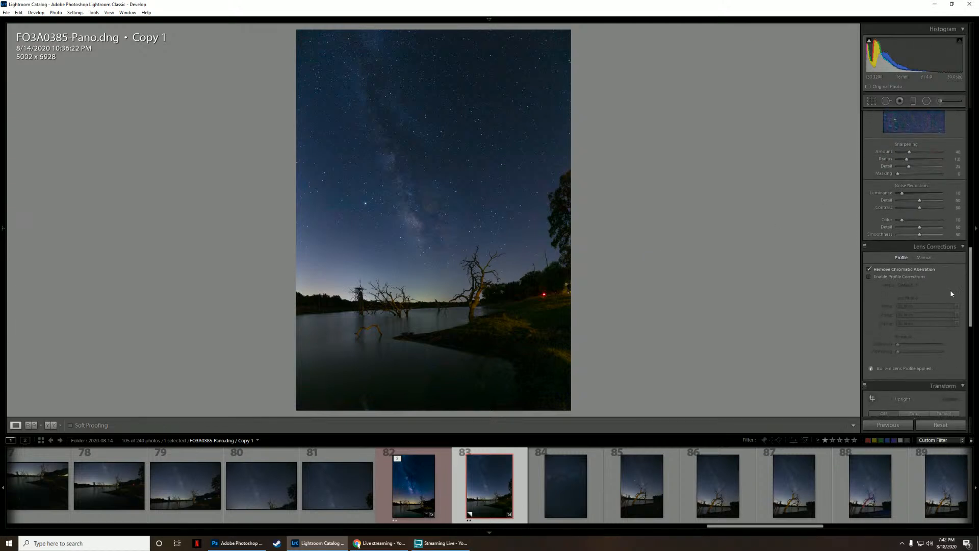
click(890, 279)
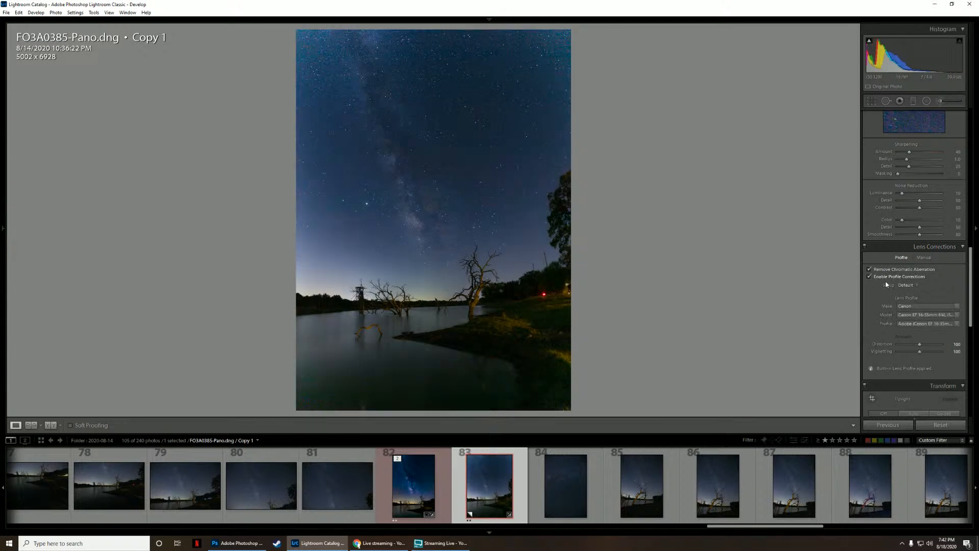
click(888, 276)
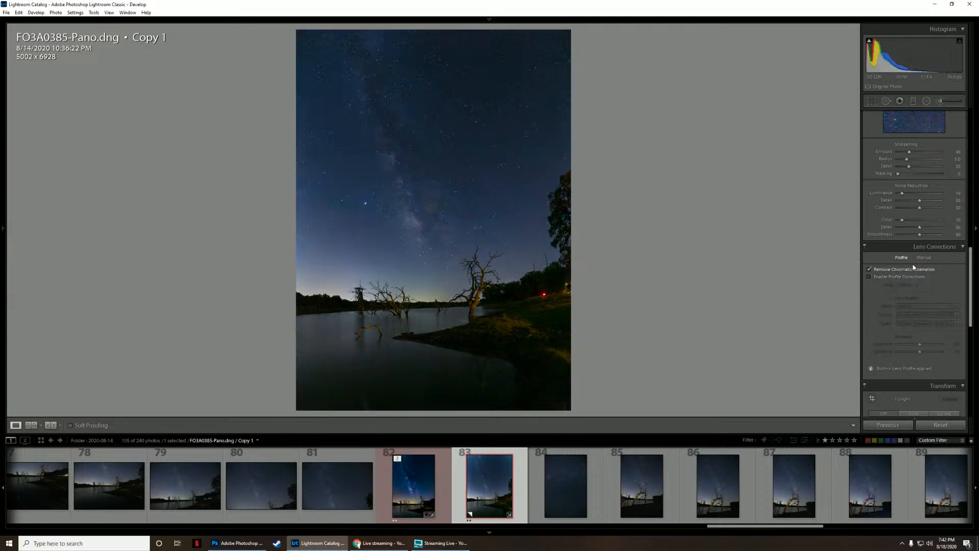
Step: Inspect the stars, tree branches and horizon up close for color fringing, and review the manual lens correction options
click(469, 142)
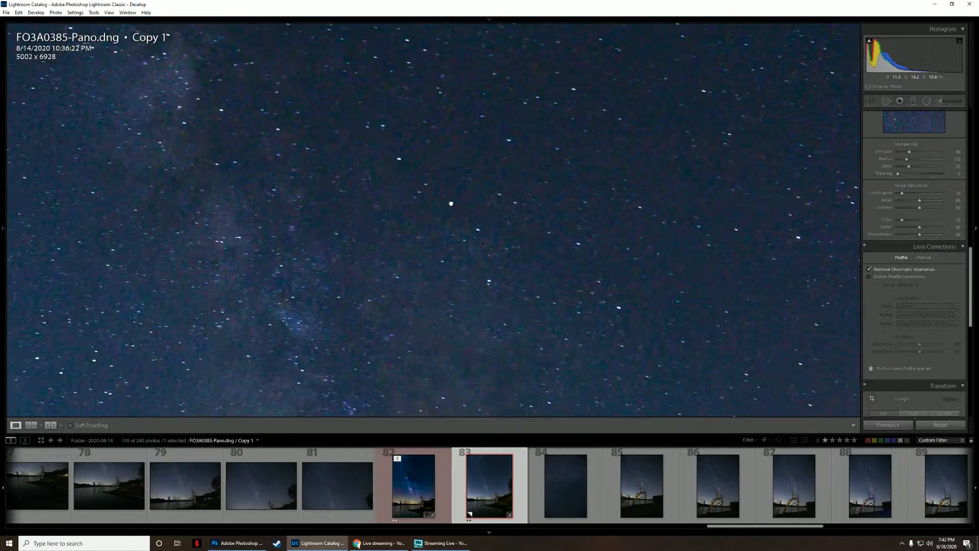
click(627, 238)
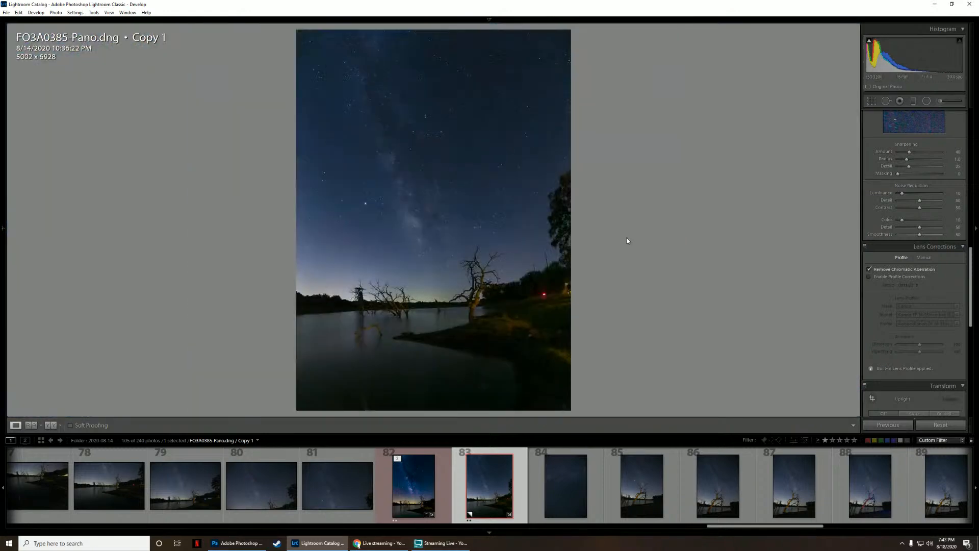
click(927, 258)
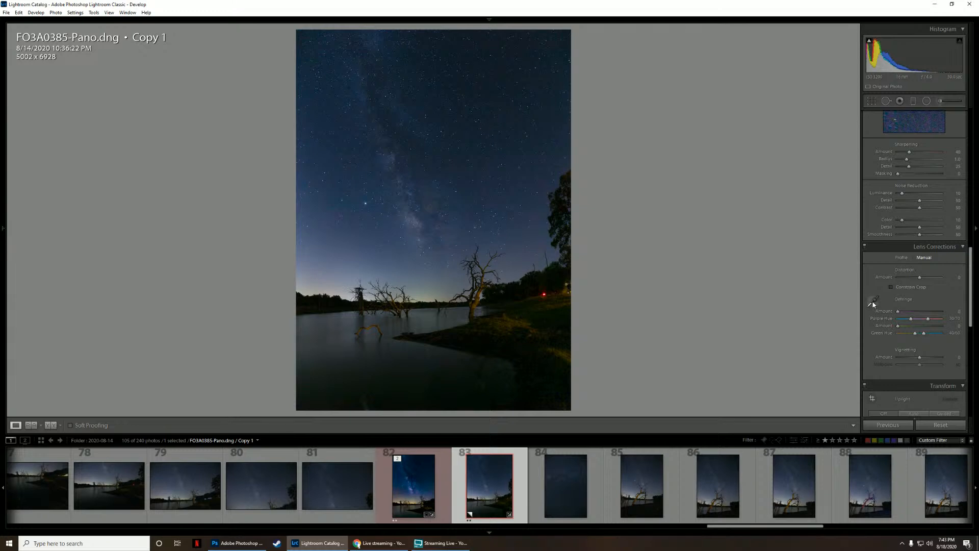
click(473, 265)
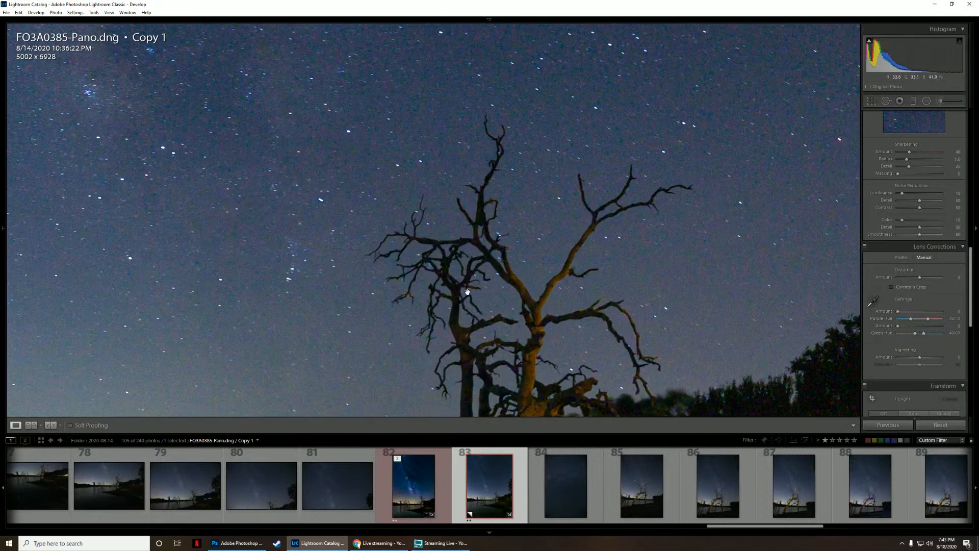
drag(467, 294, 606, 83)
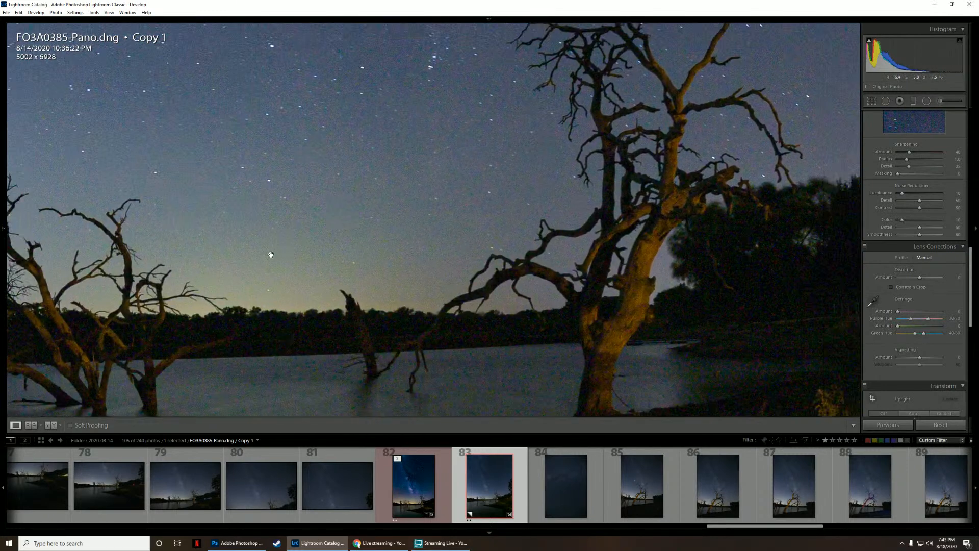
drag(261, 265, 623, 200)
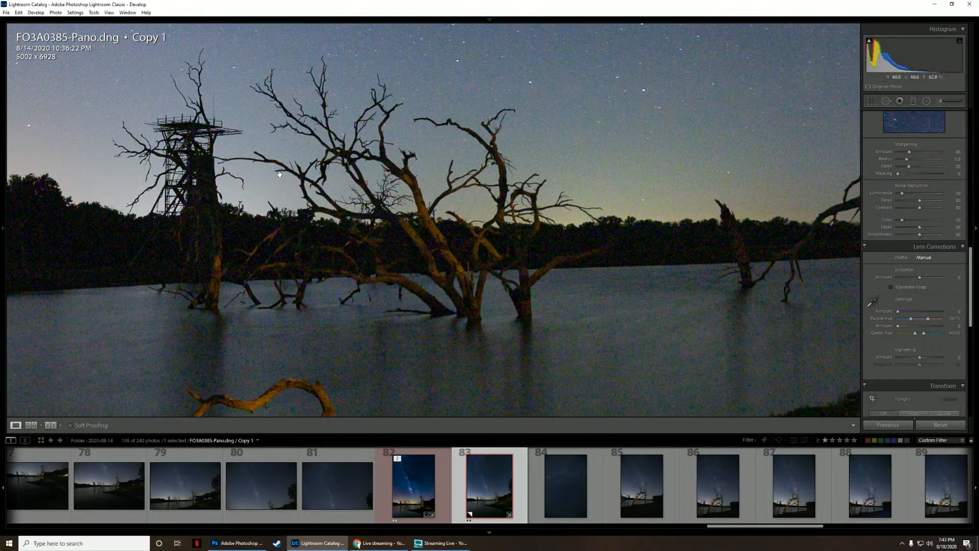
click(692, 246)
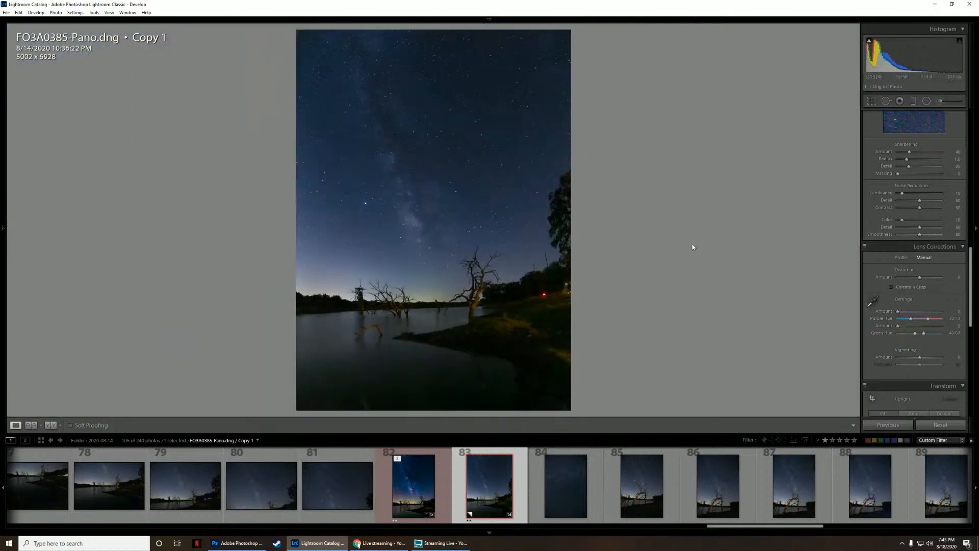
click(902, 259)
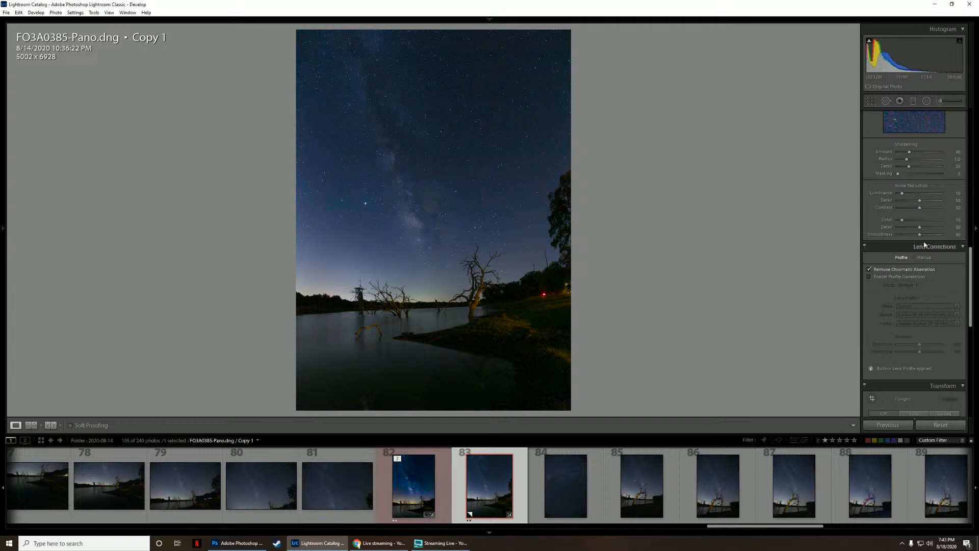
Step: Add a radial filter with the Clarity effect preset as a tall ellipse over the Milky Way
drag(970, 321, 965, 166)
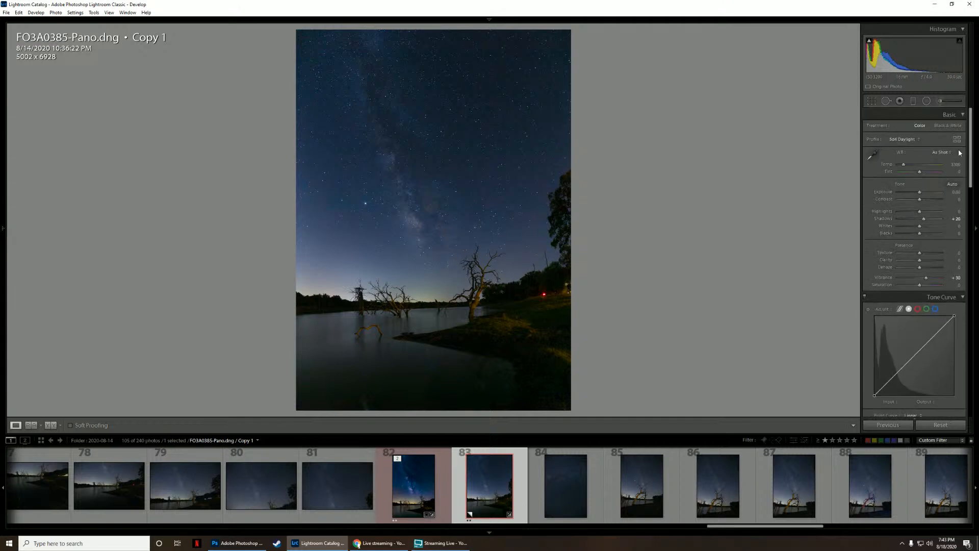
key(m)
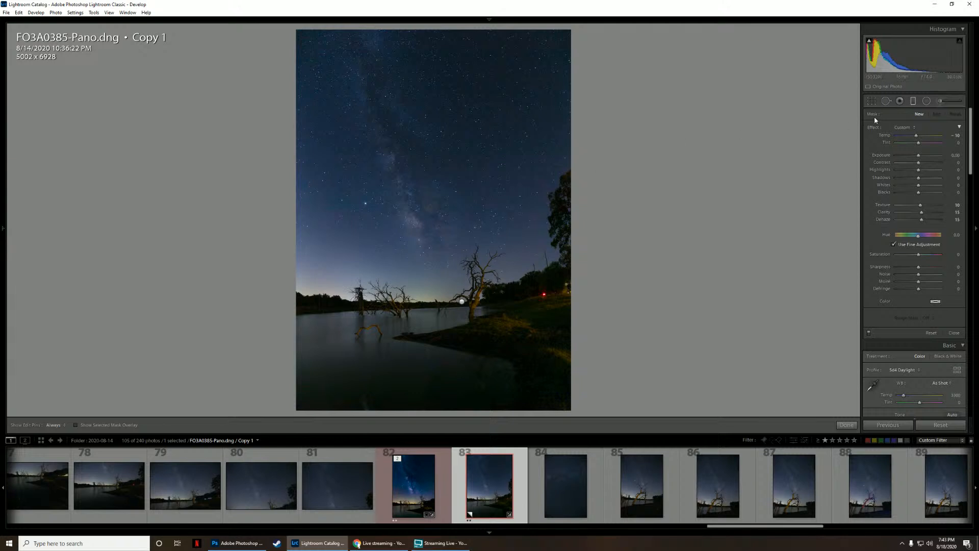
click(912, 102)
click(926, 101)
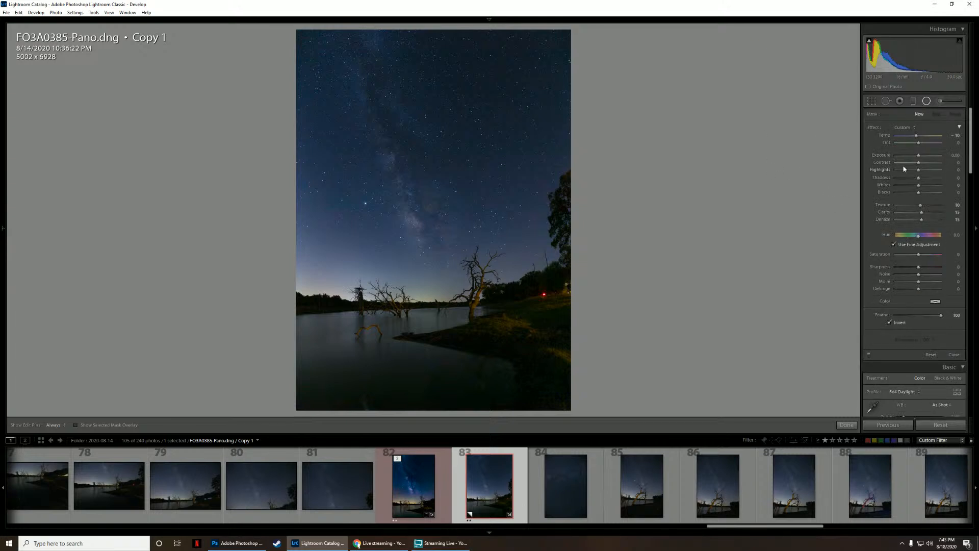
click(903, 128)
click(880, 224)
drag(388, 106, 465, 327)
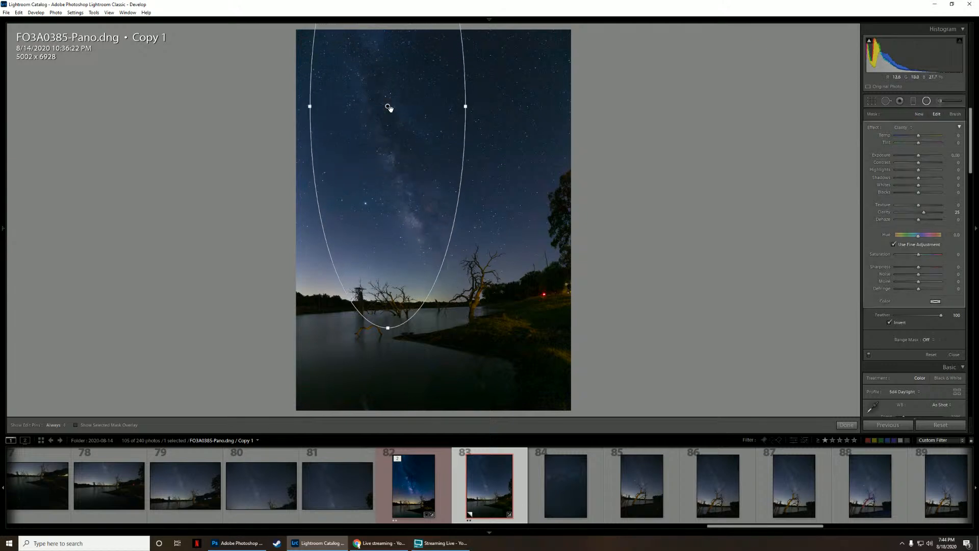
Step: Rotate and reposition the radial filter to follow the Milky Way's diagonal, checking its coverage with the mask overlay
drag(387, 105, 414, 174)
drag(498, 139, 465, 118)
drag(415, 170, 407, 163)
click(76, 425)
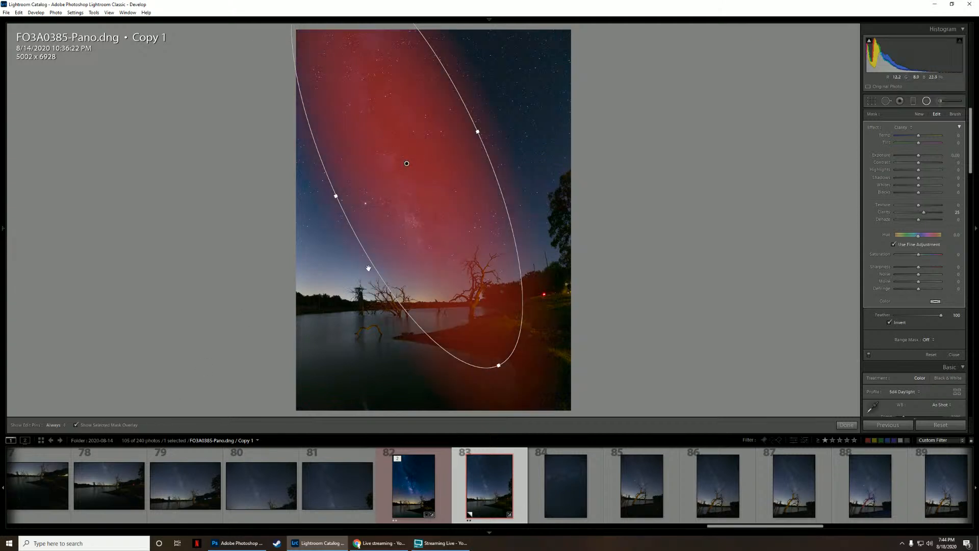
click(106, 426)
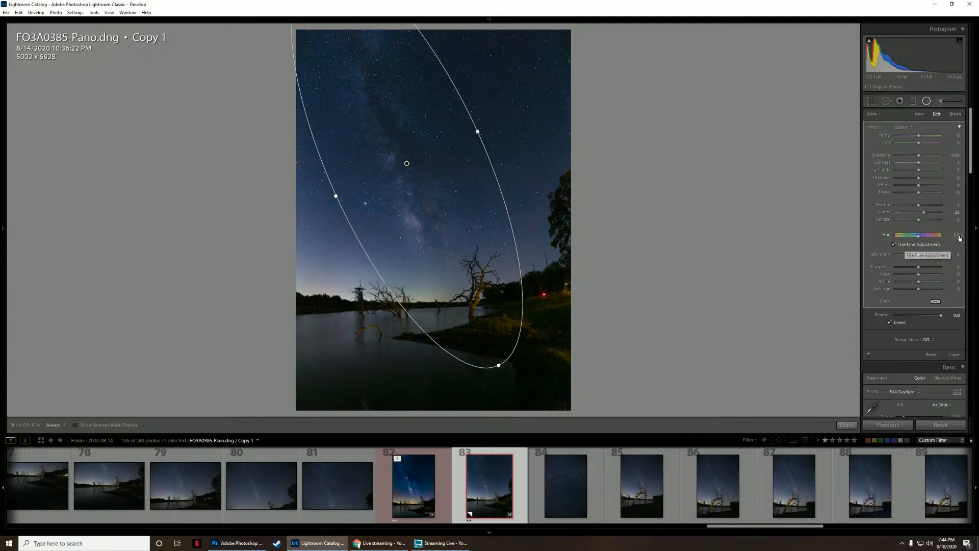
Step: Set the radial filter's texture to 20 and dehaze to 25, and shift it slightly down along the Milky Way
drag(956, 207, 957, 207)
drag(954, 221, 964, 222)
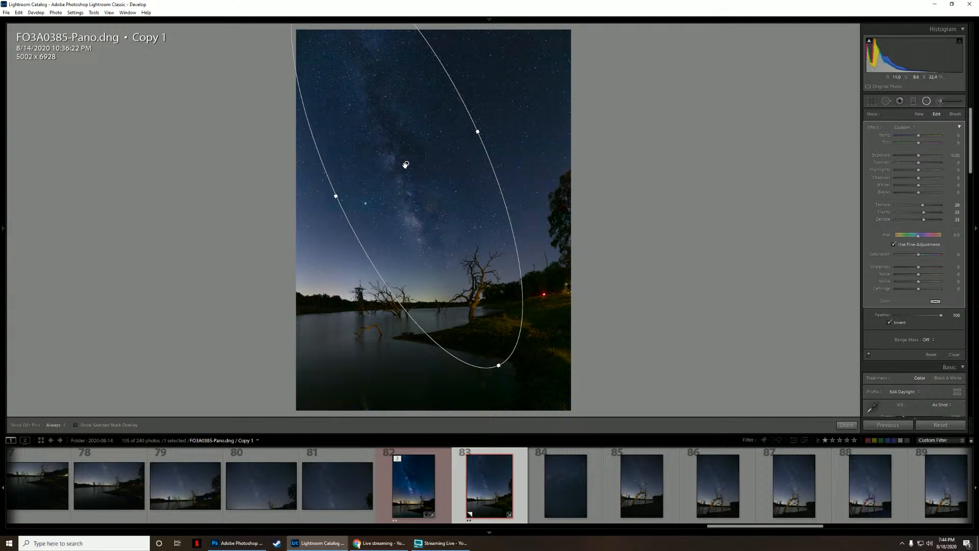
drag(405, 164, 414, 194)
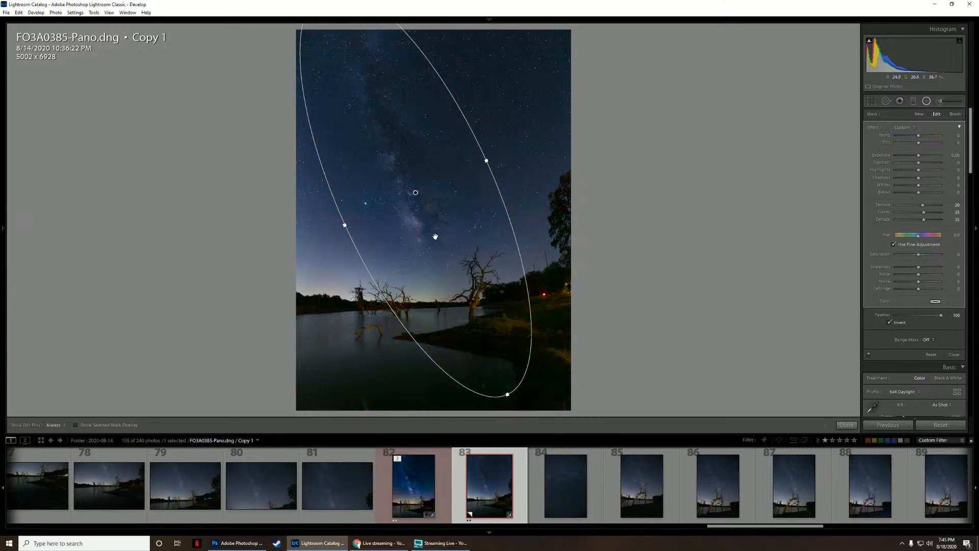
Step: Show the radial filter's mask overlay and erase the mask from the tree line, shore and water
click(87, 425)
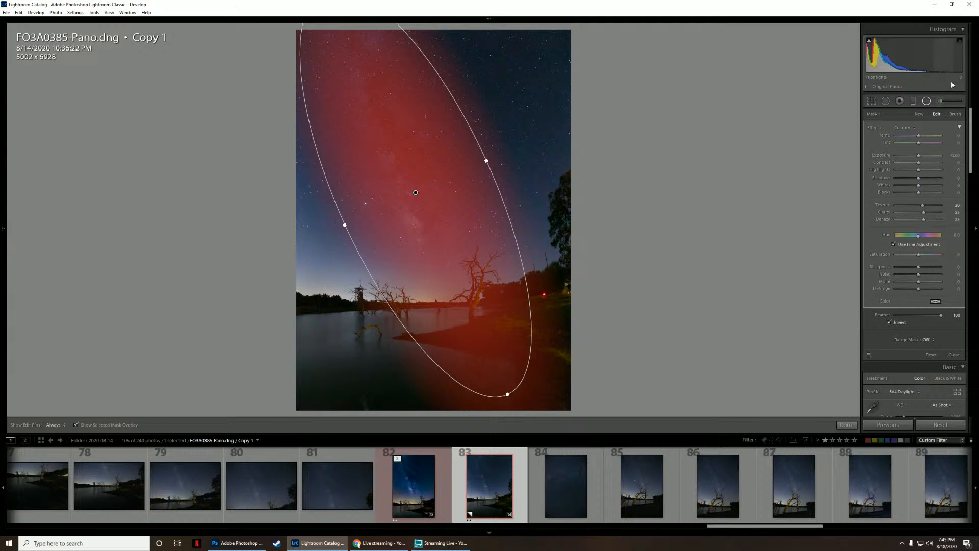
click(955, 113)
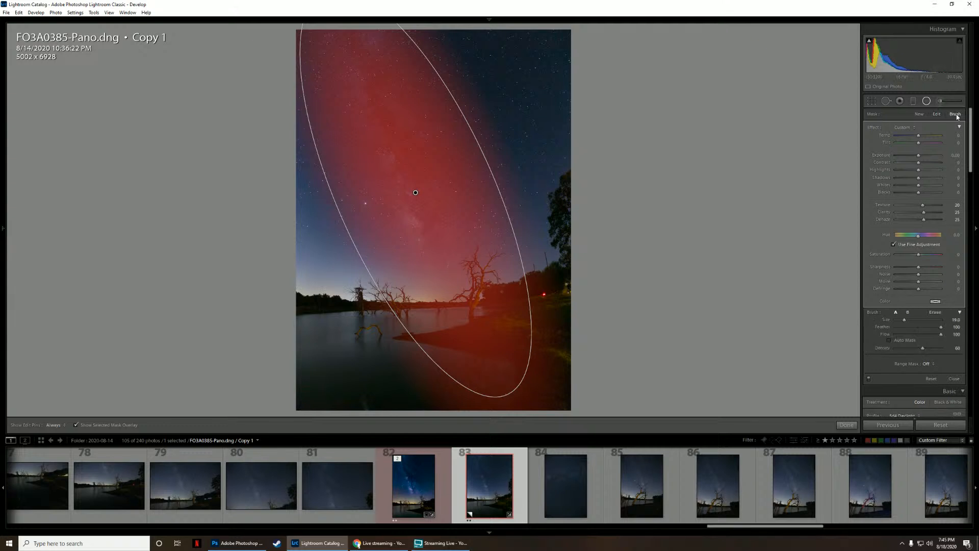
click(939, 312)
key(h)
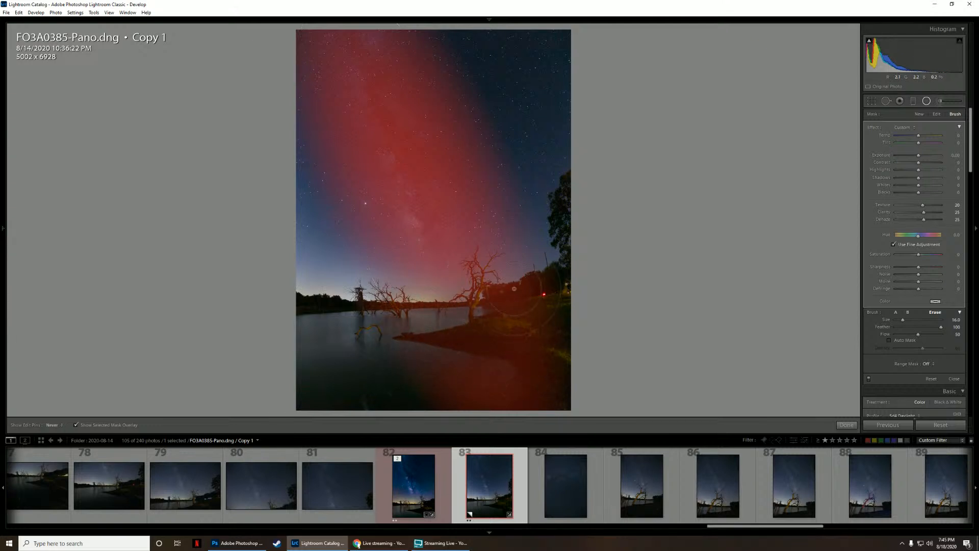
mouse_move(489, 295)
mouse_down()
mouse_move(428, 313)
mouse_move(532, 293)
mouse_move(509, 289)
mouse_move(455, 324)
mouse_move(441, 349)
mouse_move(534, 386)
mouse_move(430, 397)
mouse_move(549, 412)
mouse_move(503, 390)
mouse_move(491, 368)
mouse_move(479, 381)
mouse_move(511, 352)
mouse_move(511, 363)
mouse_move(442, 395)
mouse_move(423, 373)
mouse_move(425, 393)
mouse_move(495, 384)
mouse_move(502, 343)
mouse_move(517, 341)
mouse_move(496, 336)
mouse_move(511, 303)
mouse_up()
key(h)
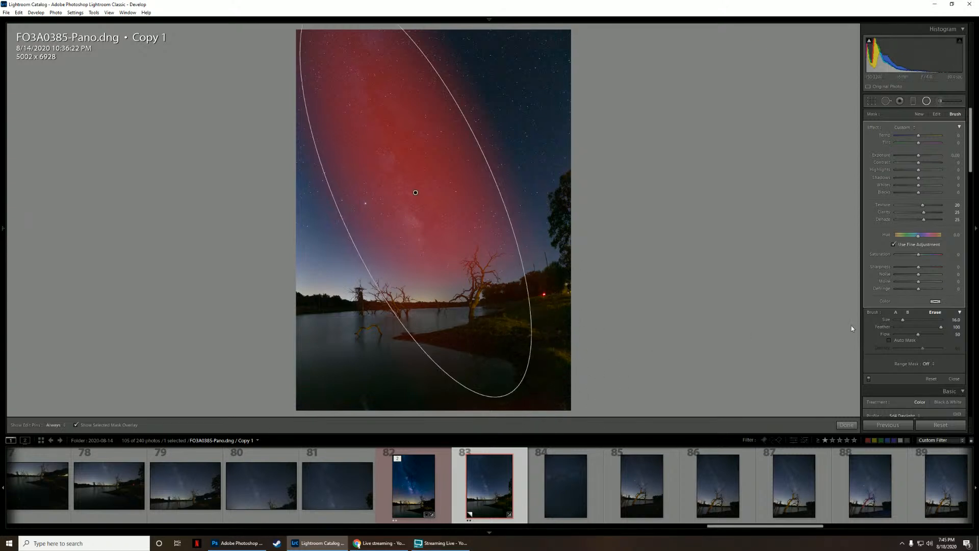
Step: Erase the radial filter's mask from the sky along both sides of the Milky Way
key(h)
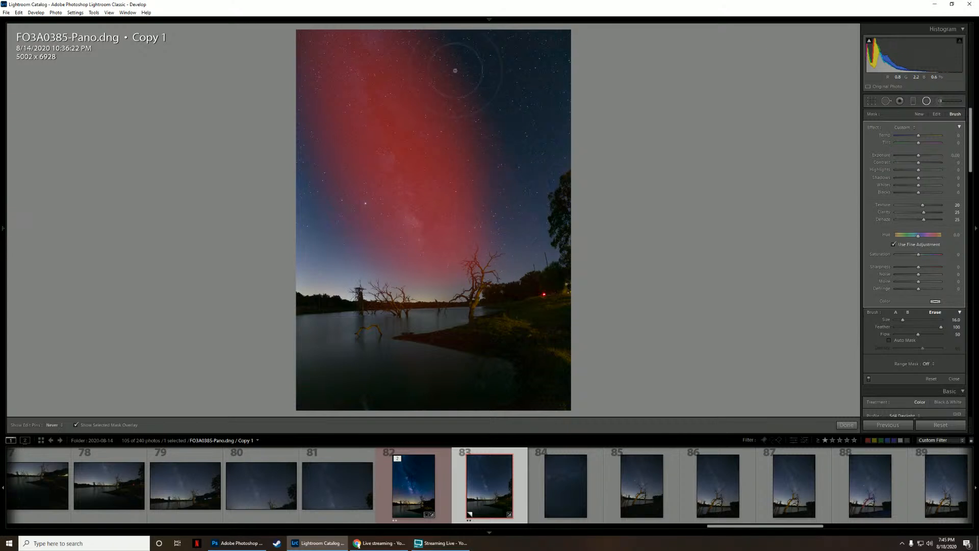
mouse_move(484, 154)
mouse_down()
mouse_move(494, 170)
mouse_move(415, 31)
mouse_up()
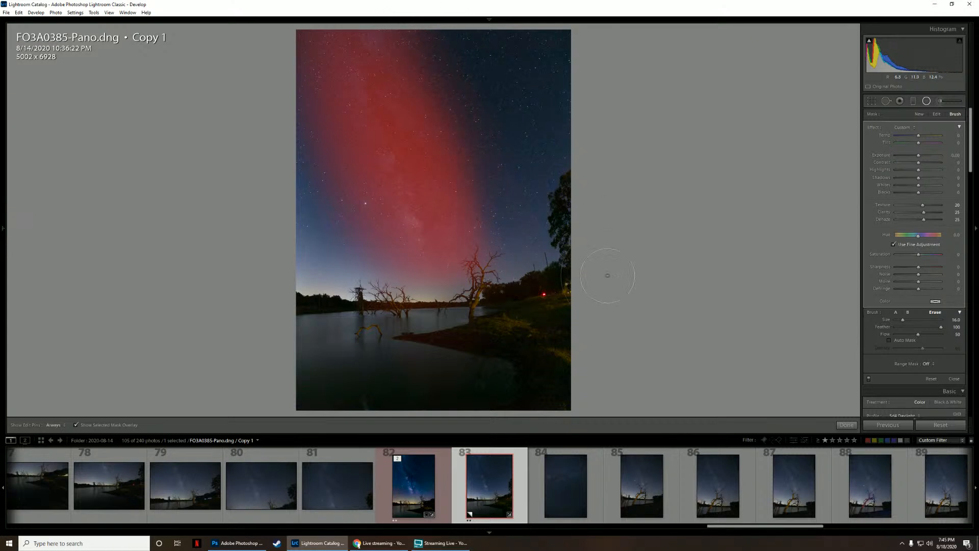
mouse_move(331, 270)
mouse_down()
mouse_move(324, 116)
mouse_move(300, 31)
mouse_up()
key(h)
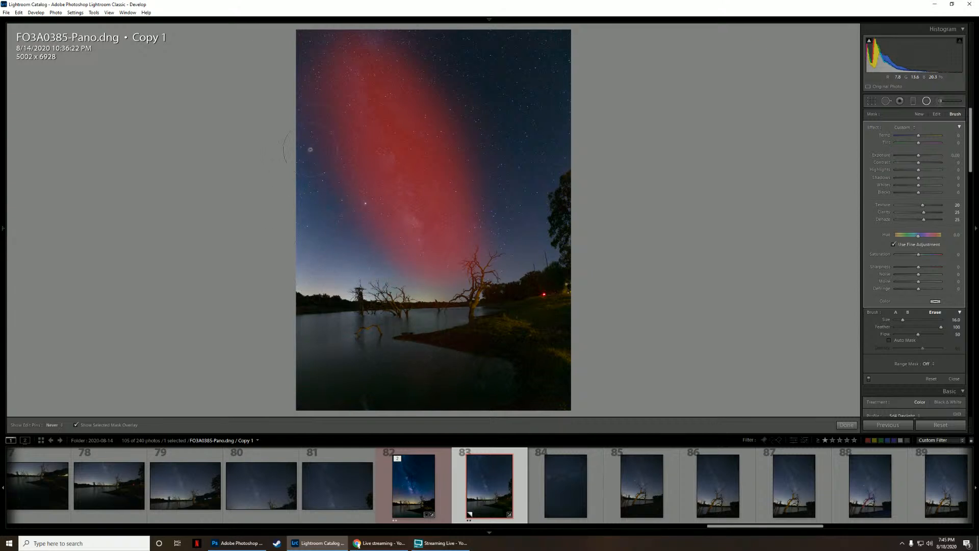
key(h)
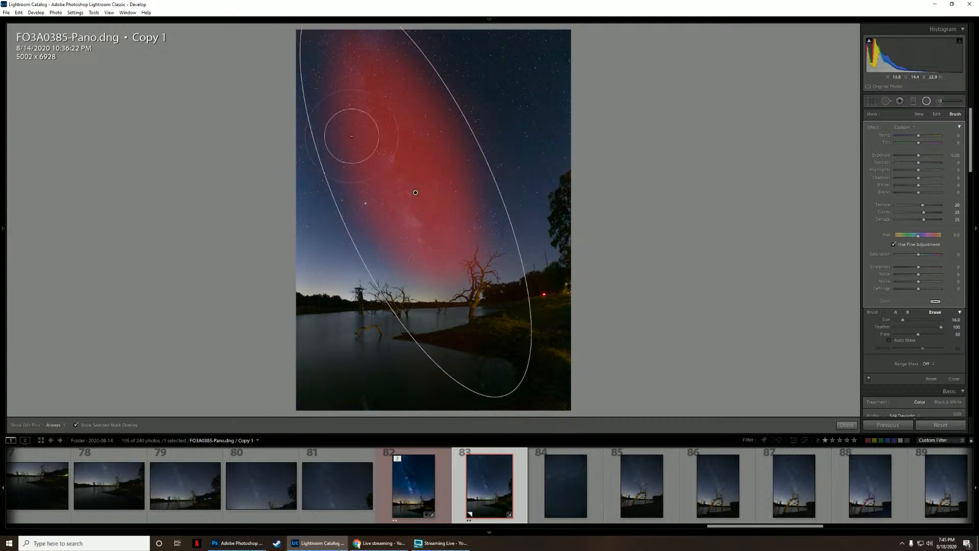
Step: Hide the mask overlay, raise the radial filter's whites and finish editing the filter
click(98, 425)
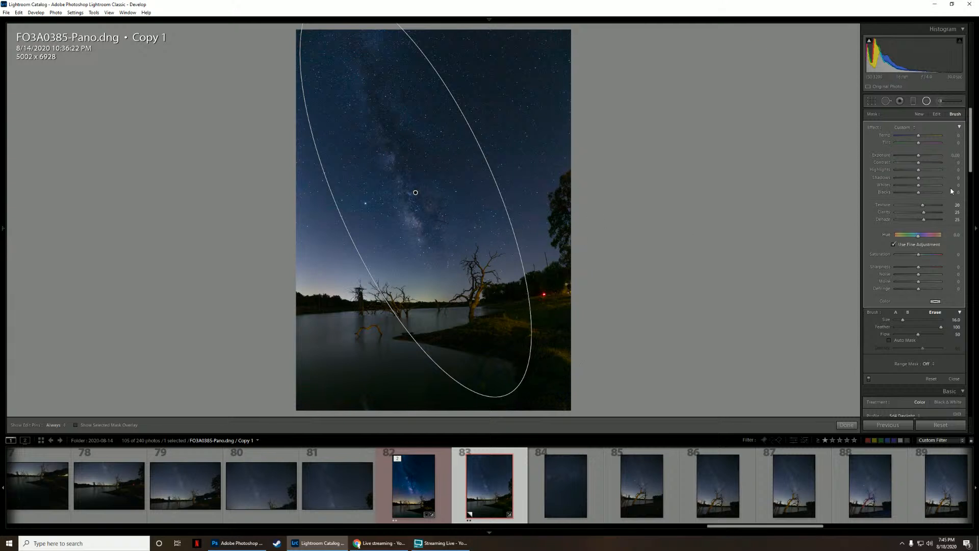
drag(957, 186, 958, 186)
click(926, 104)
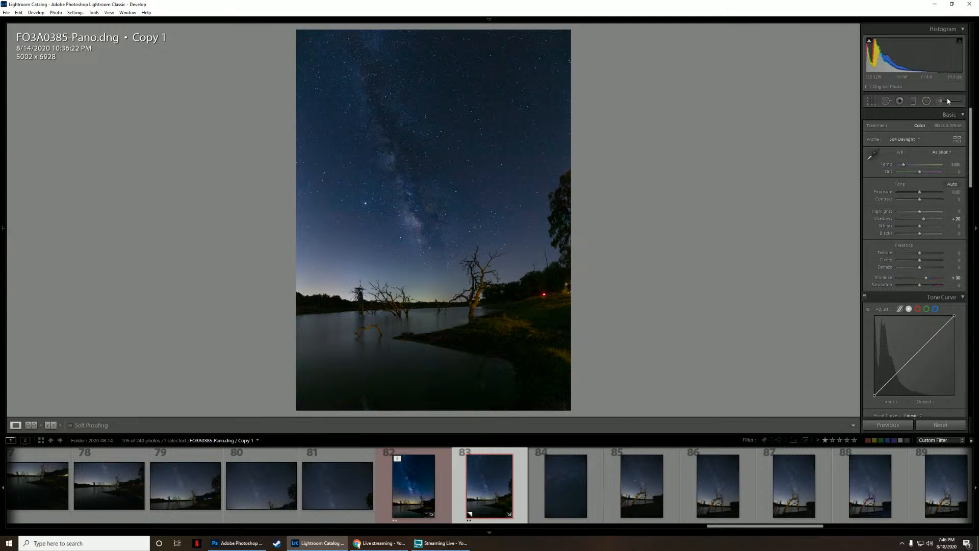
Step: Paint over the Milky Way with a size 15 adjustment brush at exposure 0.20, whites 25 and clarity 25, checking the mask overlay
click(941, 100)
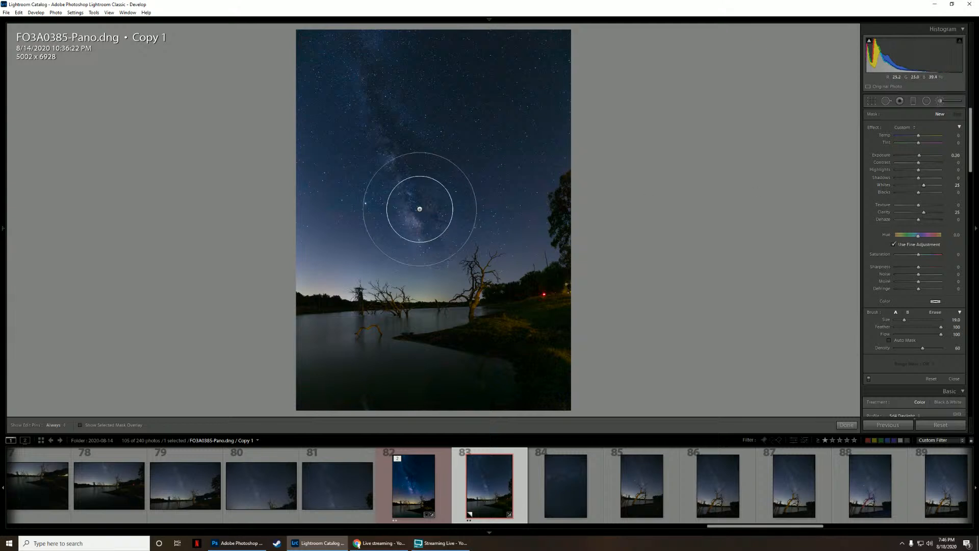
scroll(422, 208, down, 3)
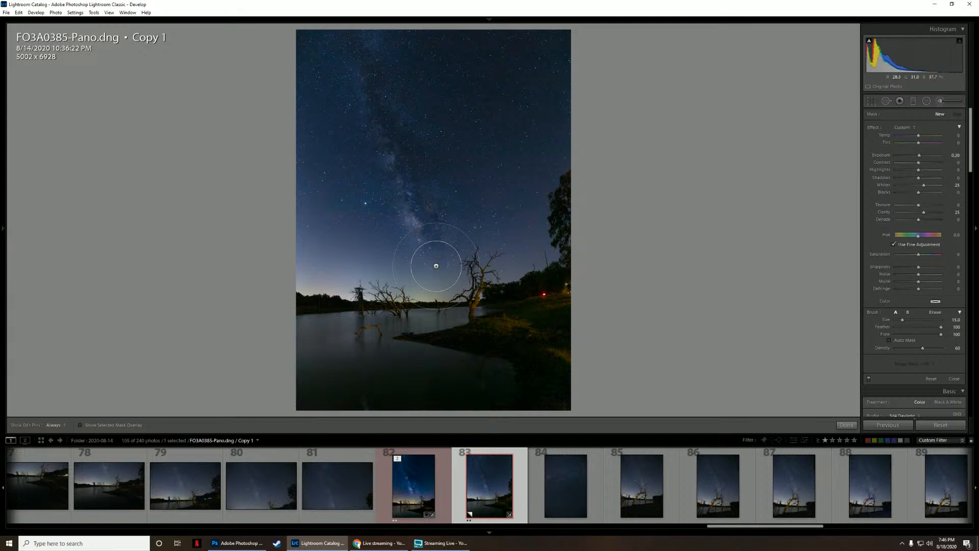
key(h)
key(h)
click(86, 426)
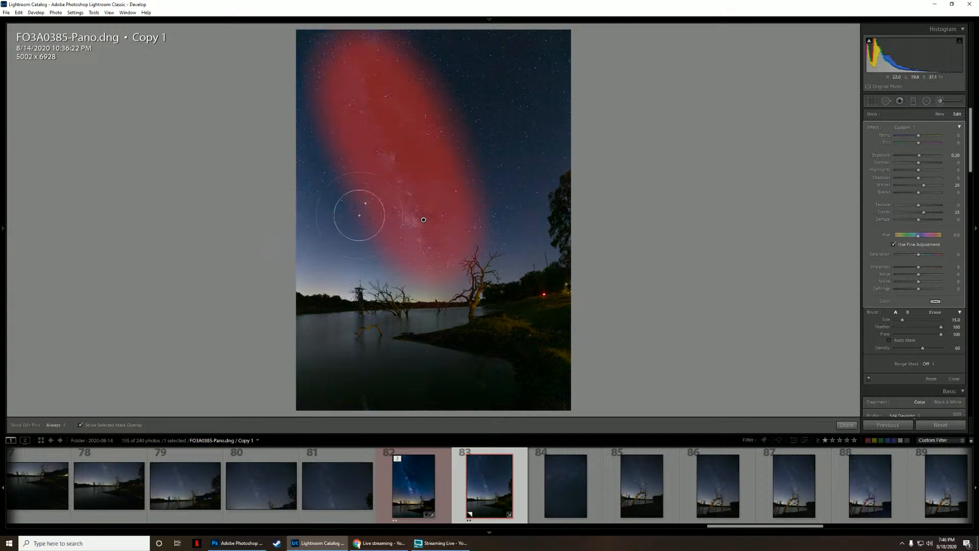
key(alt)
click(96, 426)
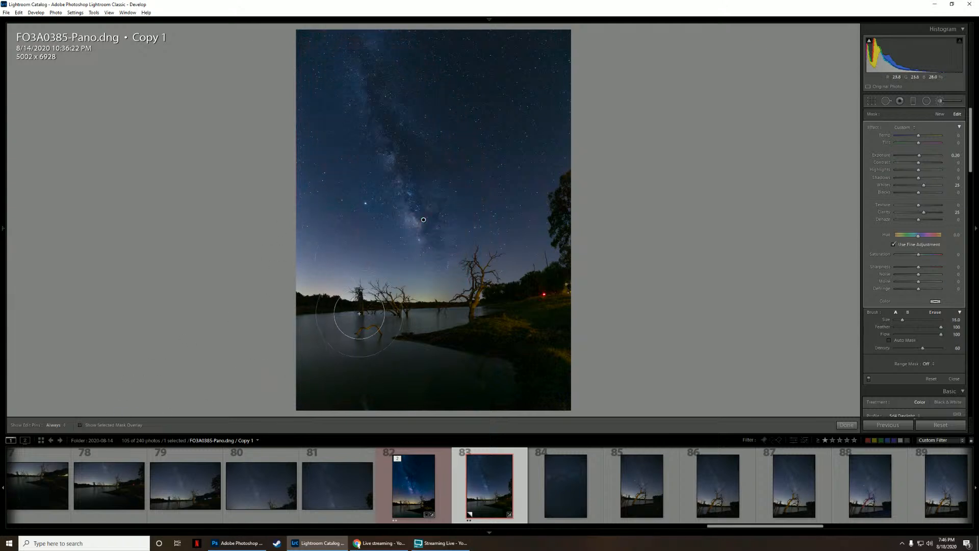
Step: Erase the brush adjustment from the sky just beside the Milky Way
key(alt)
key(h)
mouse_move(456, 168)
mouse_down()
mouse_move(409, 59)
mouse_move(478, 198)
mouse_up()
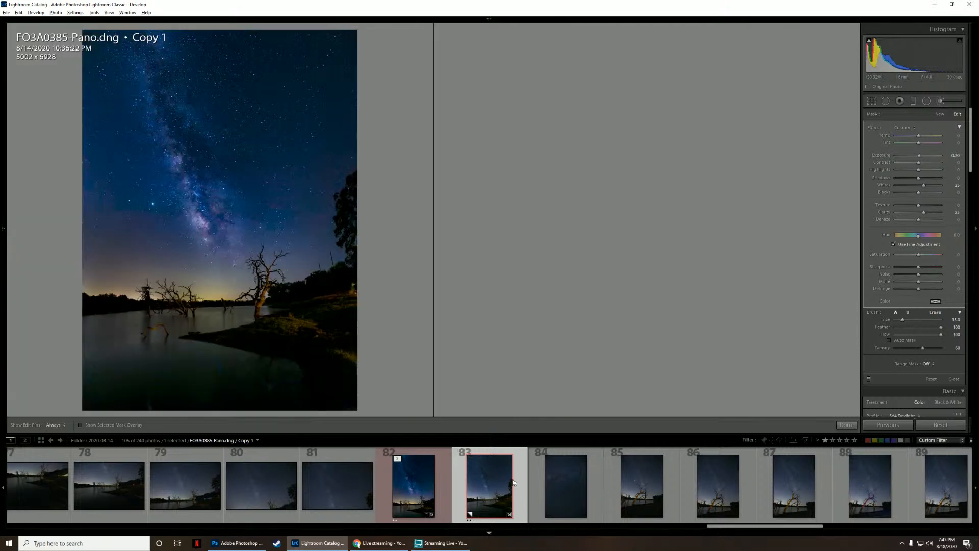
Step: Hide the filmstrip to enlarge the photo and toggle the edit pins to check the brushed Milky Way
click(490, 534)
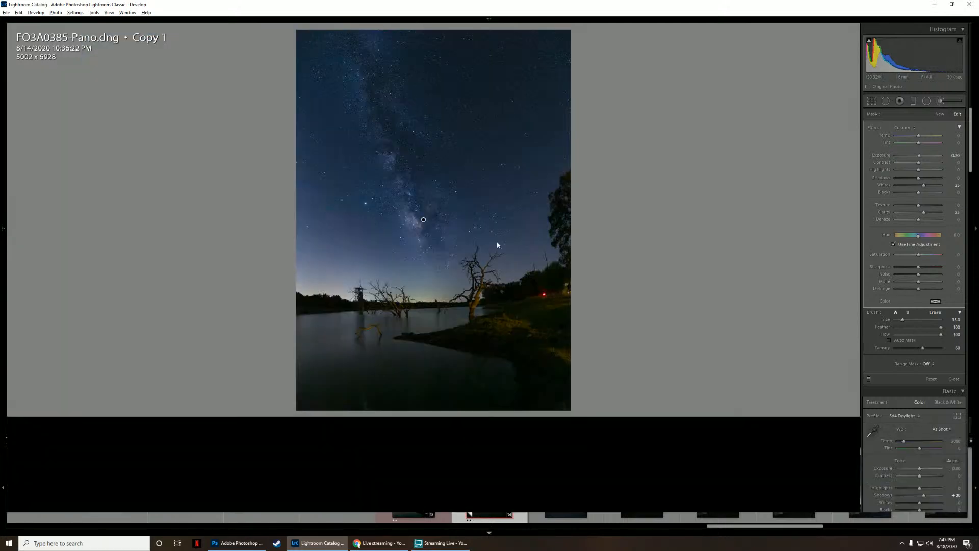
key(alt)
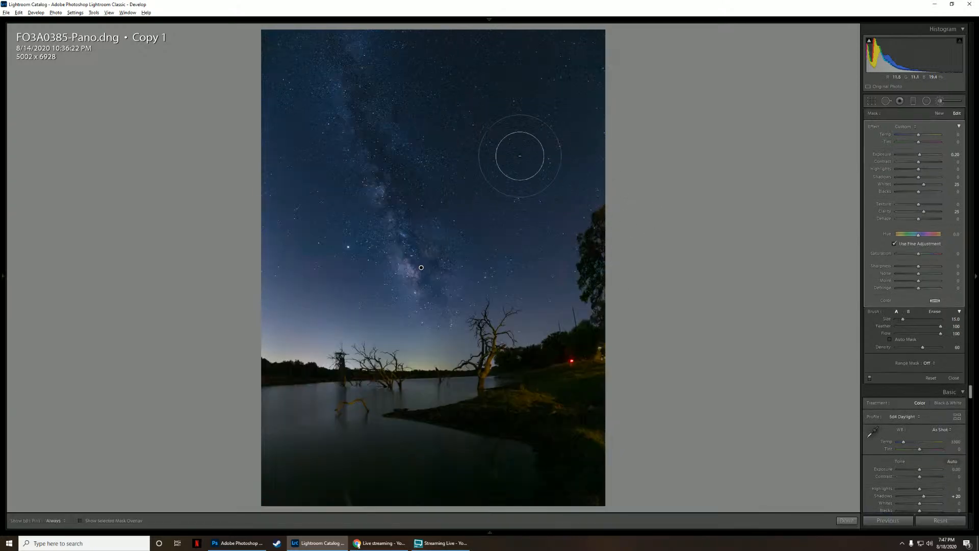
key(h)
key(h)
Step: Start a new adjustment brush at size 10 and give it a pale purple colour tint with hue 297
click(941, 101)
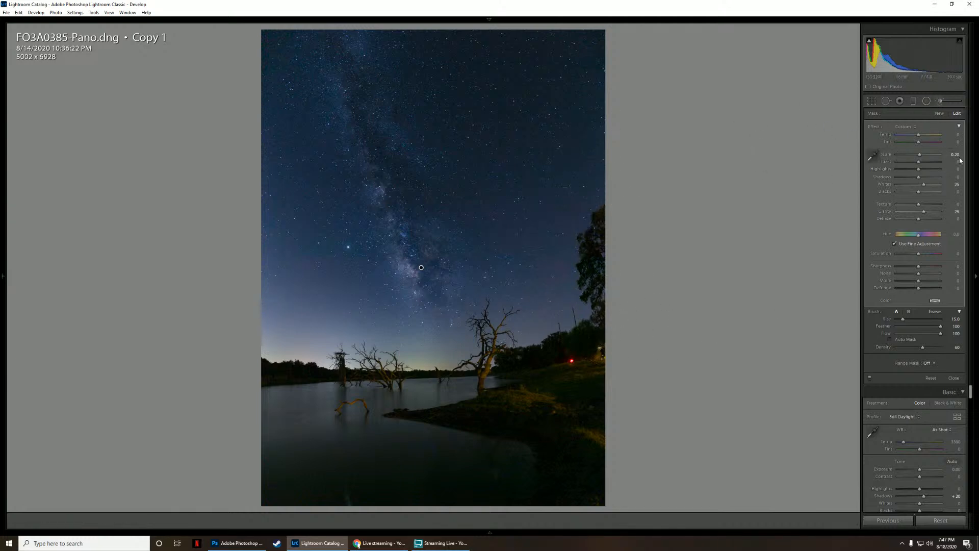
click(940, 101)
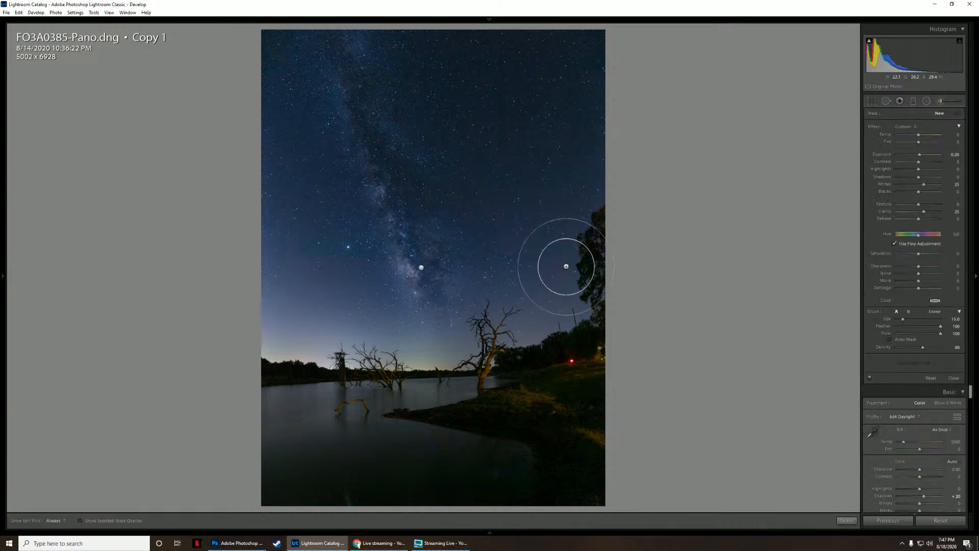
scroll(410, 199, down, 1)
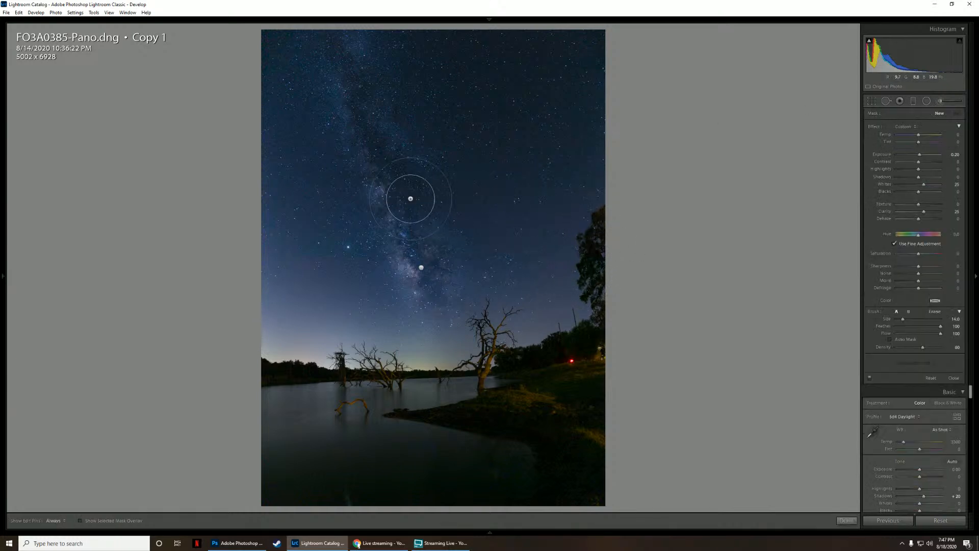
scroll(410, 198, down, 4)
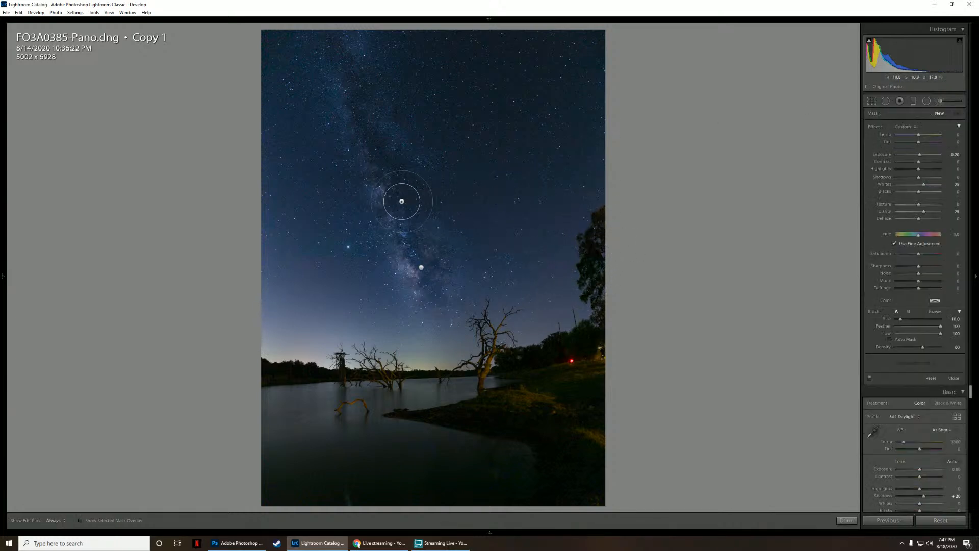
click(935, 300)
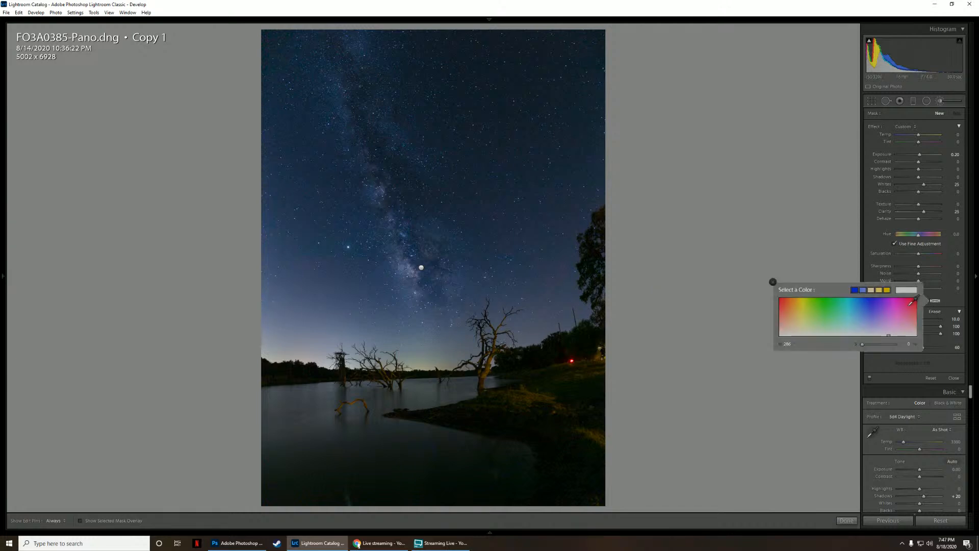
click(892, 329)
drag(893, 330, 892, 328)
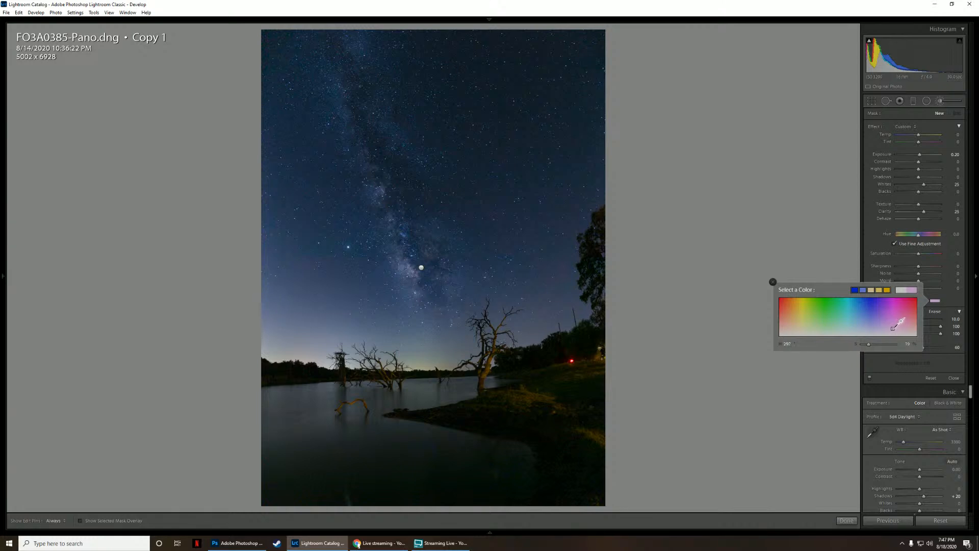
click(773, 282)
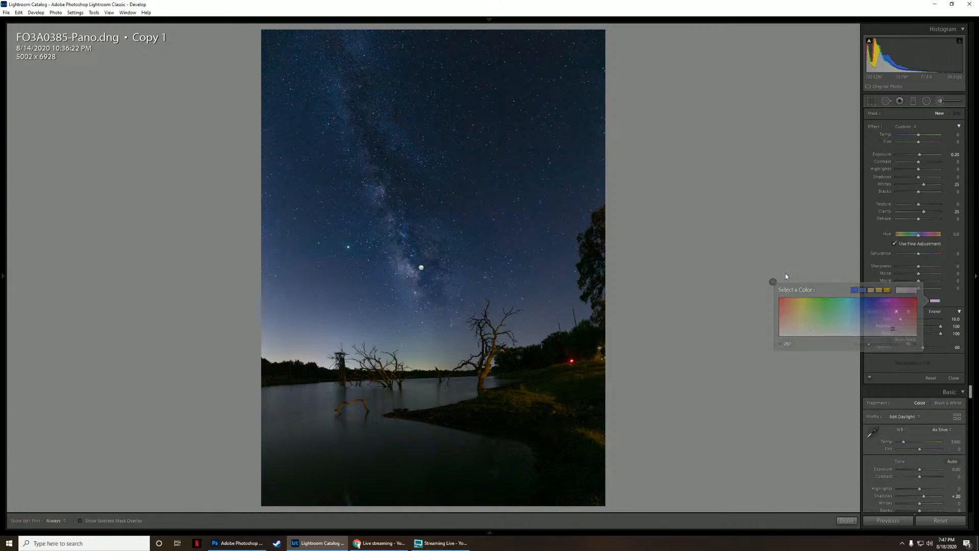
Step: Set the new brush's exposure, whites and clarity to 0, keeping only the purple tint
click(954, 154)
text(0)
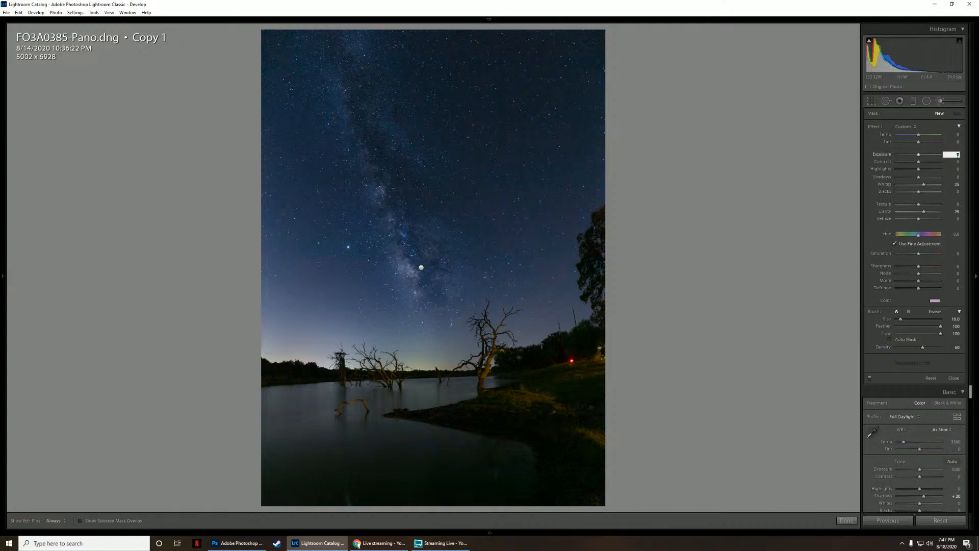
key(Tab)
key(Tab)
key(Tab)
key(Tab)
text(0)
key(Tab)
key(Tab)
key(Tab)
text(0)
key(Return)
Step: Paint the purple tint over the Milky Way, erase it from the neighbouring sky and finish the brush adjustment
key(h)
key(h)
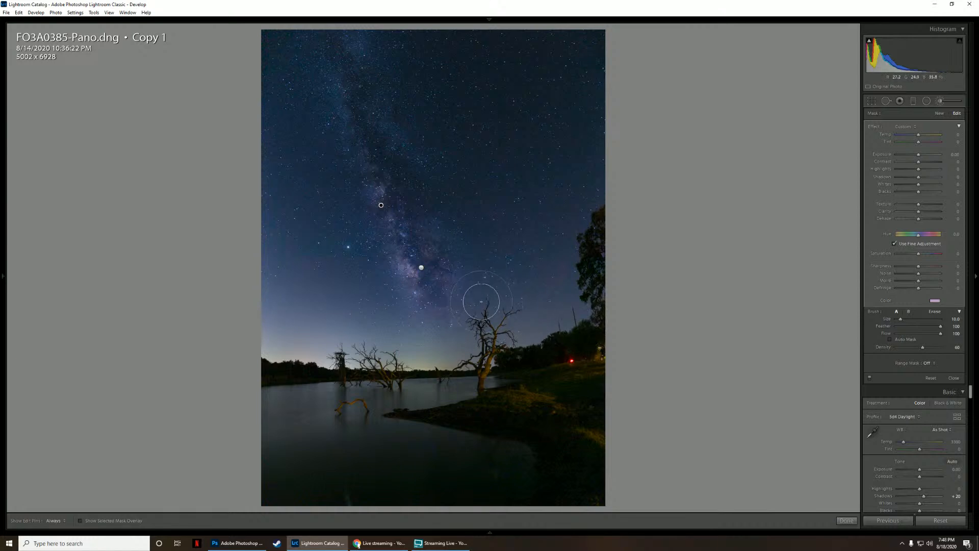
scroll(481, 301, up, 2)
scroll(480, 302, down, 2)
alt+drag(481, 302, 474, 297)
key(h)
alt+click(385, 306)
mouse_move(473, 326)
mouse_down()
mouse_move(476, 265)
mouse_move(441, 165)
mouse_move(473, 237)
mouse_move(443, 159)
mouse_up()
click(941, 101)
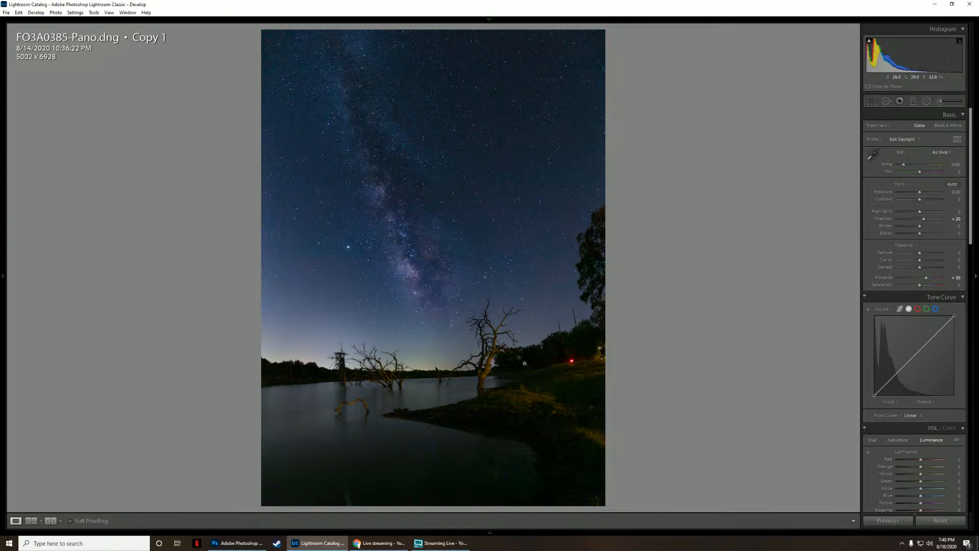
Step: Draw a radial filter with the Highlights preset over the horizon glow, tilting it down toward the shore and centring it near the tower
click(926, 101)
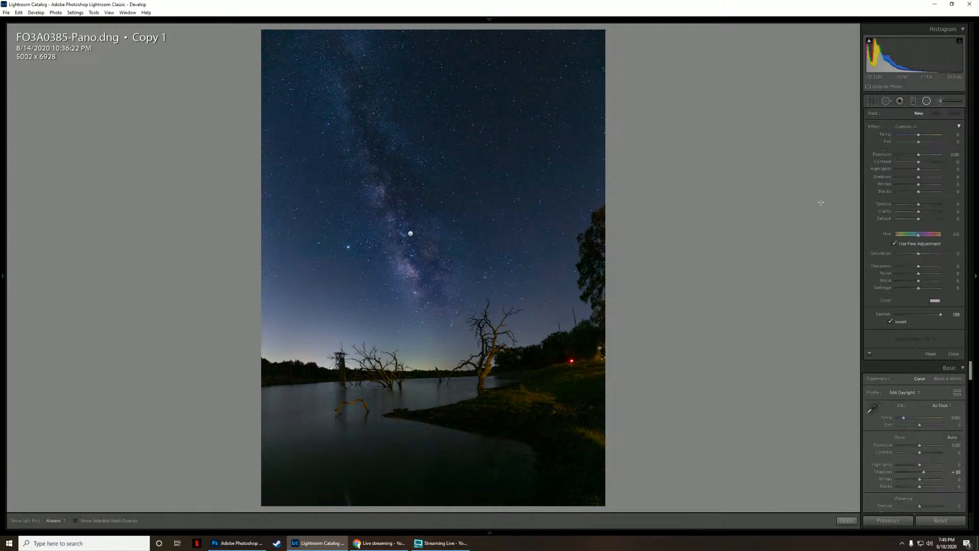
click(910, 126)
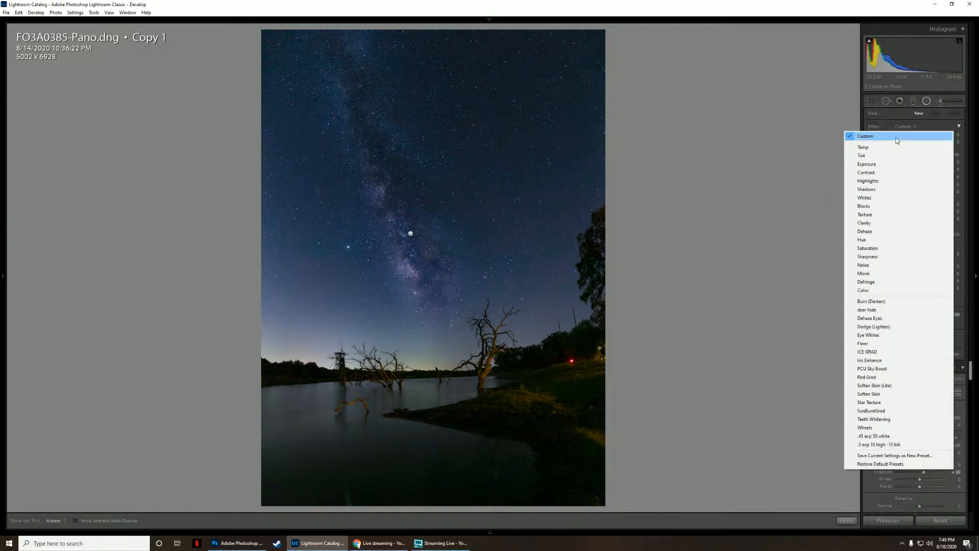
click(887, 179)
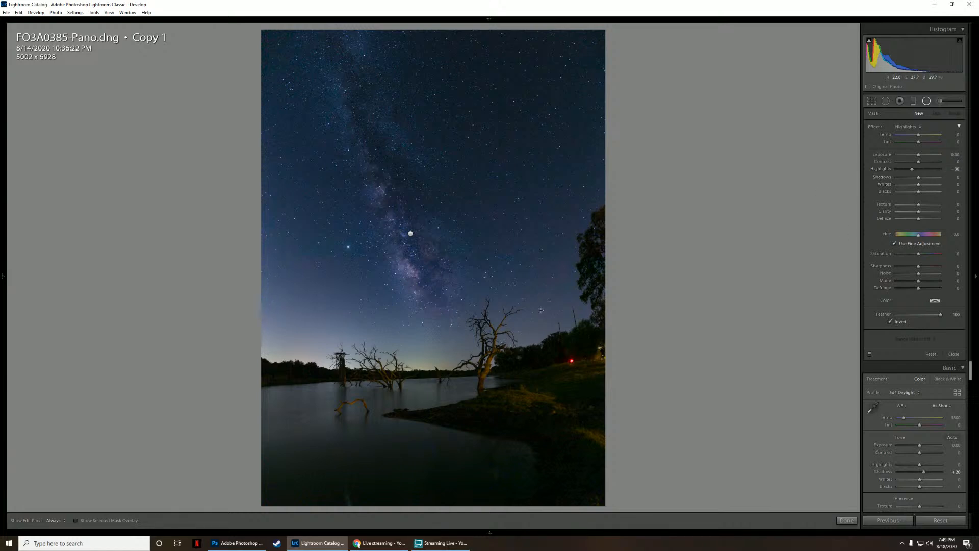
drag(314, 333, 524, 426)
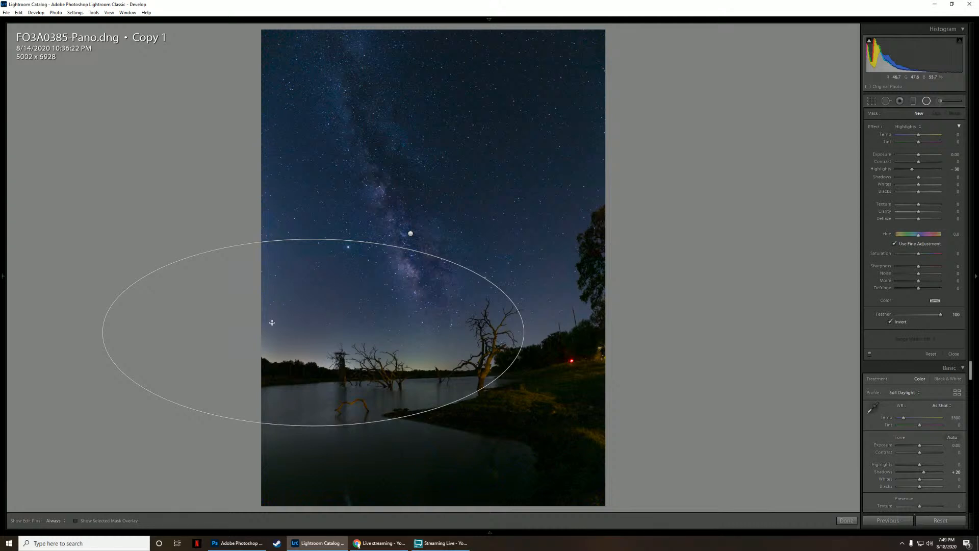
drag(313, 332, 327, 361)
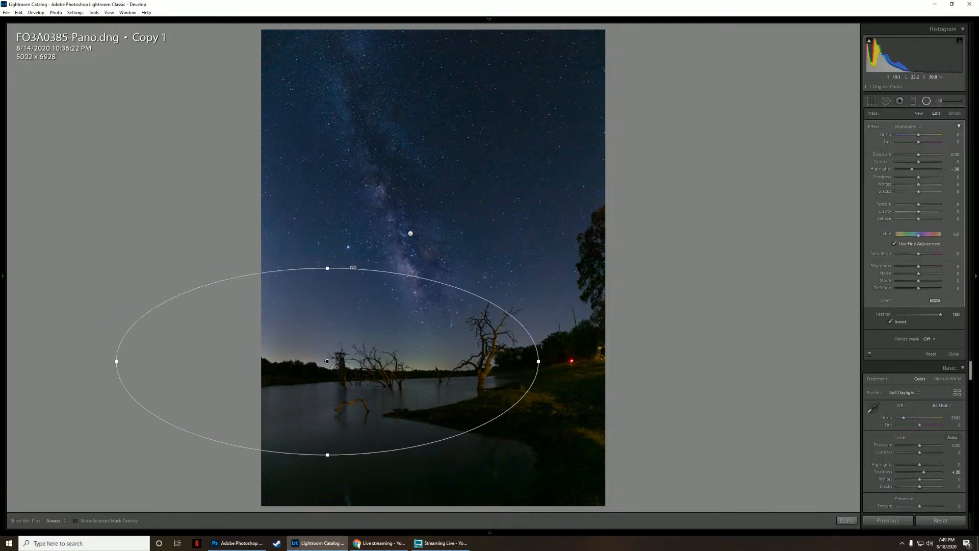
drag(353, 266, 385, 281)
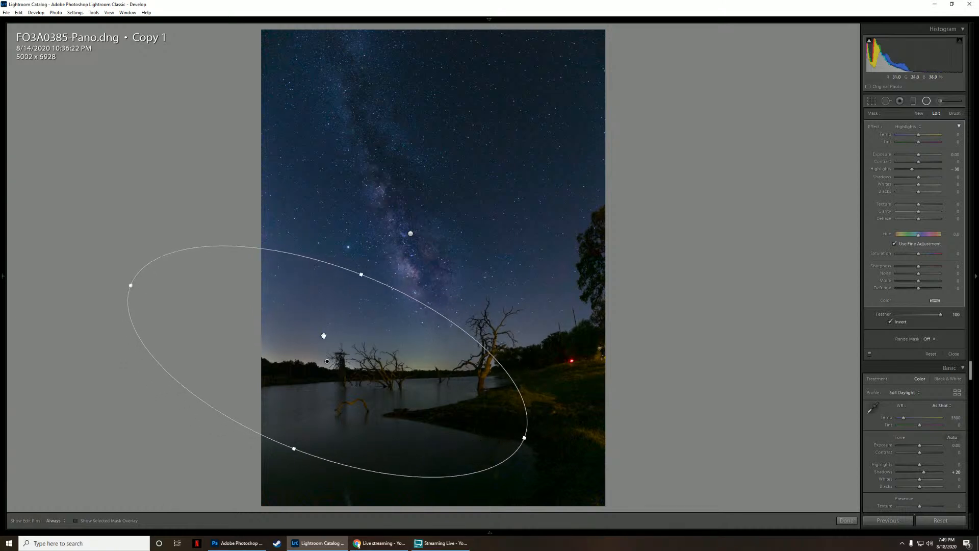
drag(328, 361, 324, 361)
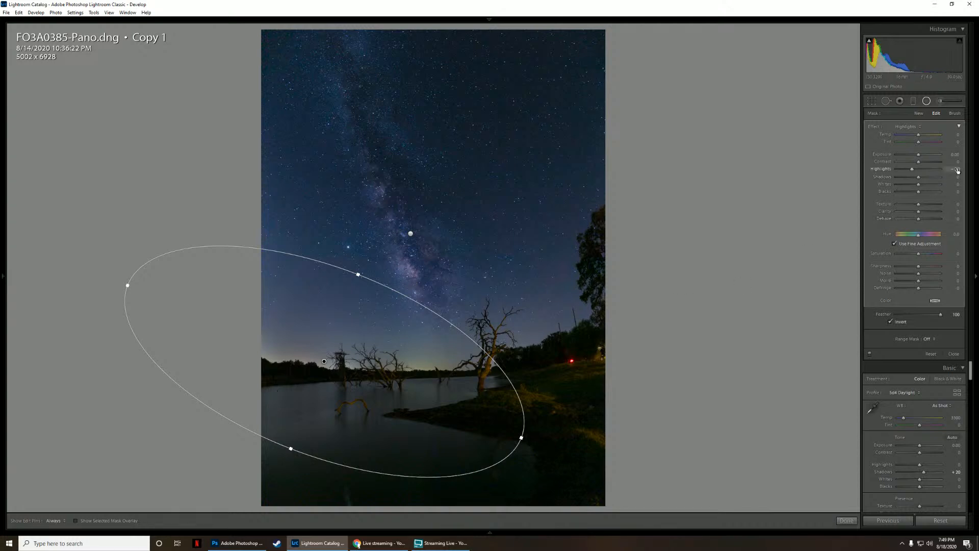
Step: Lower the horizon filter's highlights slightly and set its temperature to 60 and exposure to 0.30
drag(957, 170, 951, 170)
drag(953, 136, 967, 134)
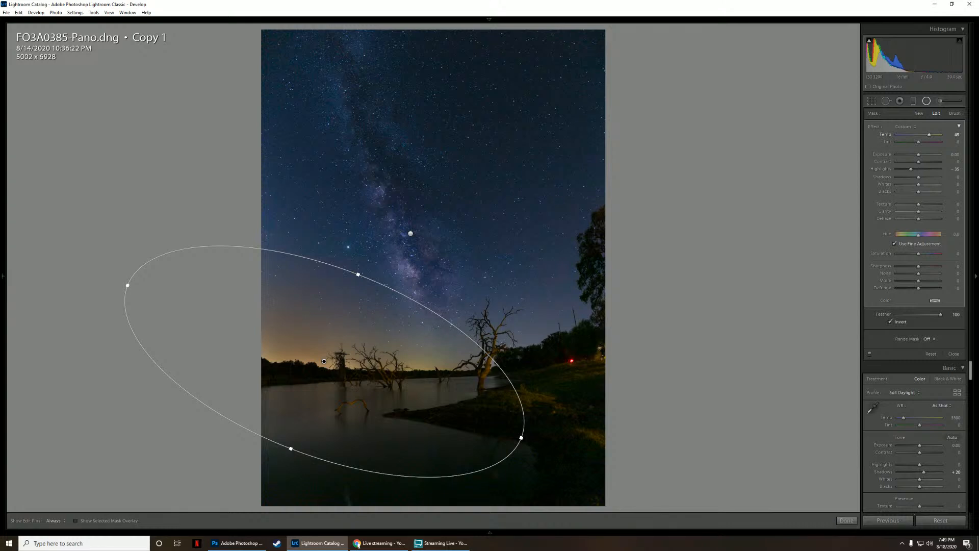
drag(952, 135, 952, 135)
drag(957, 135, 952, 135)
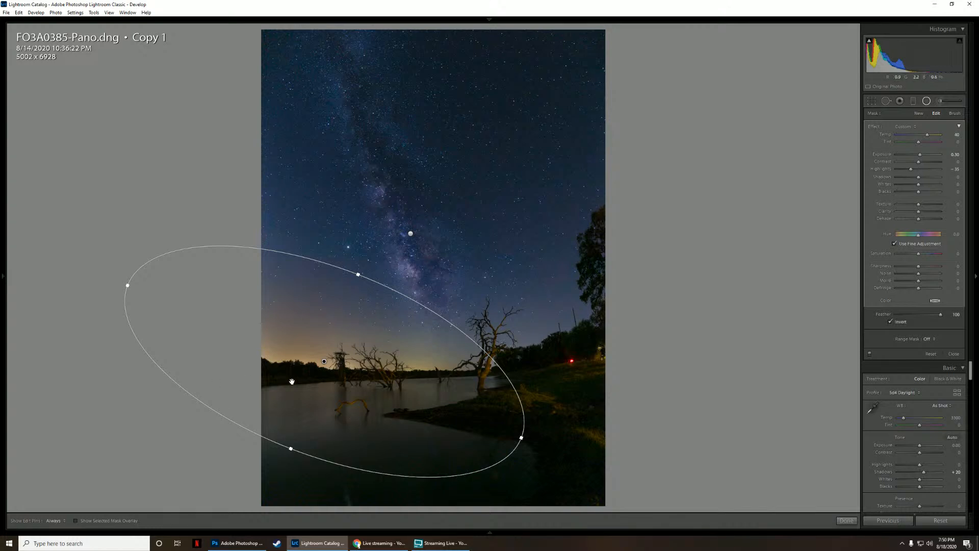
Step: Erase the horizon filter's mask from the lake water with a size 14 brush, toggling the edit pins to check
click(954, 113)
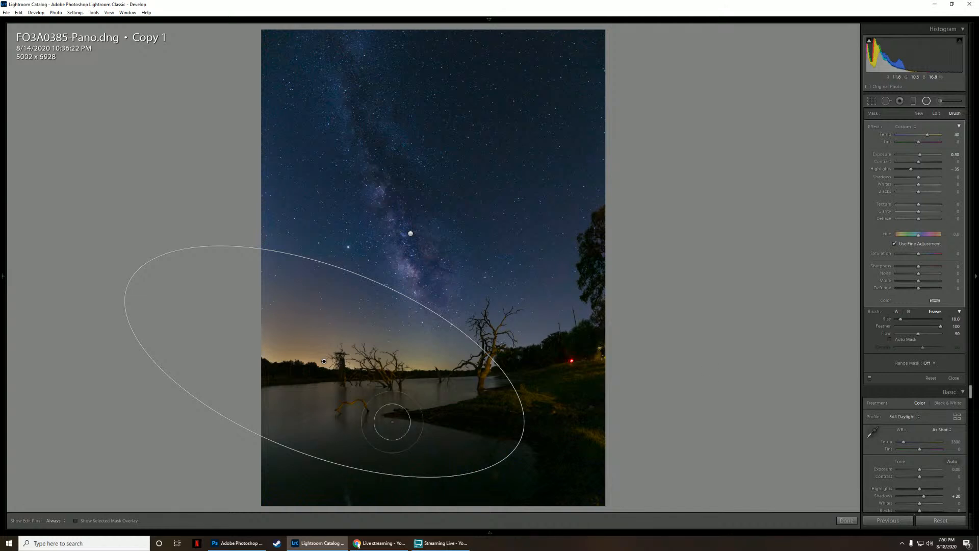
scroll(376, 427, up, 1)
key(h)
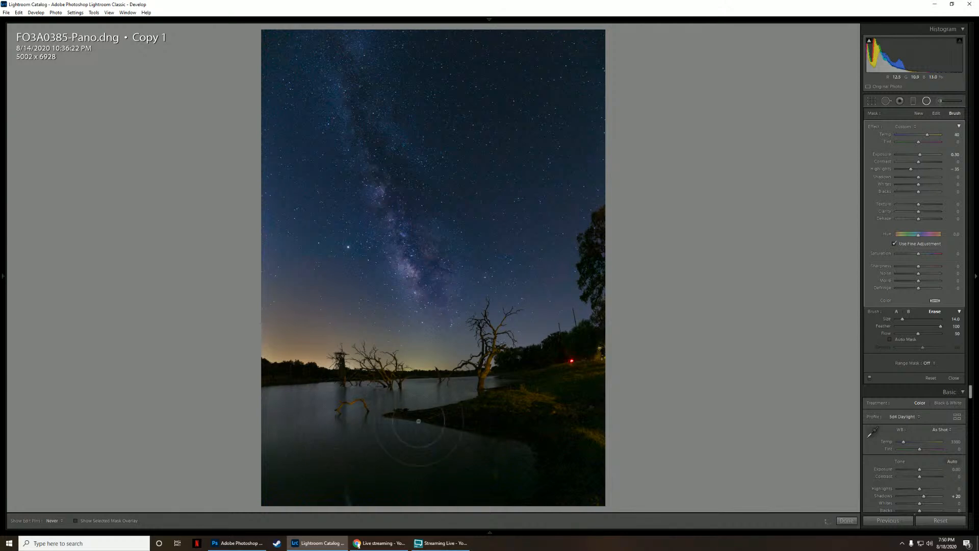
key(h)
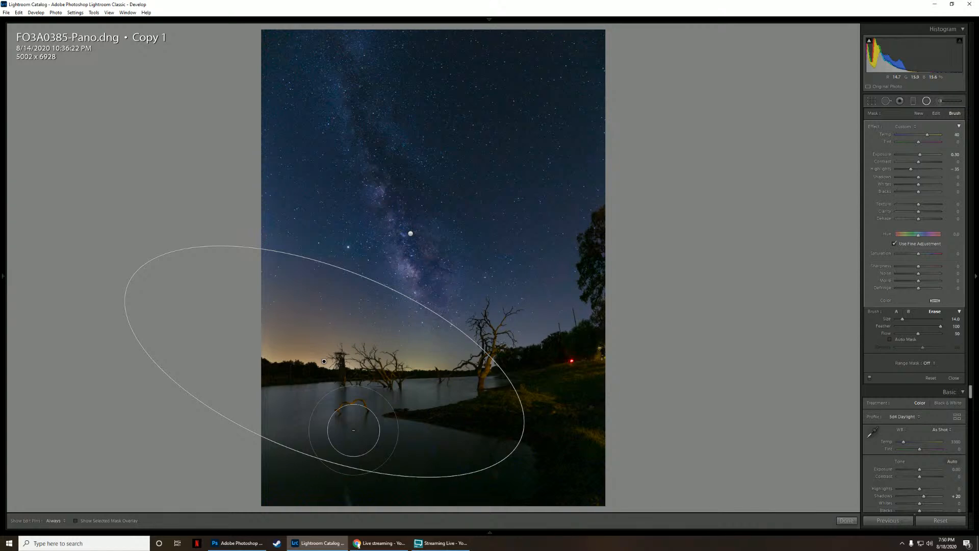
key(h)
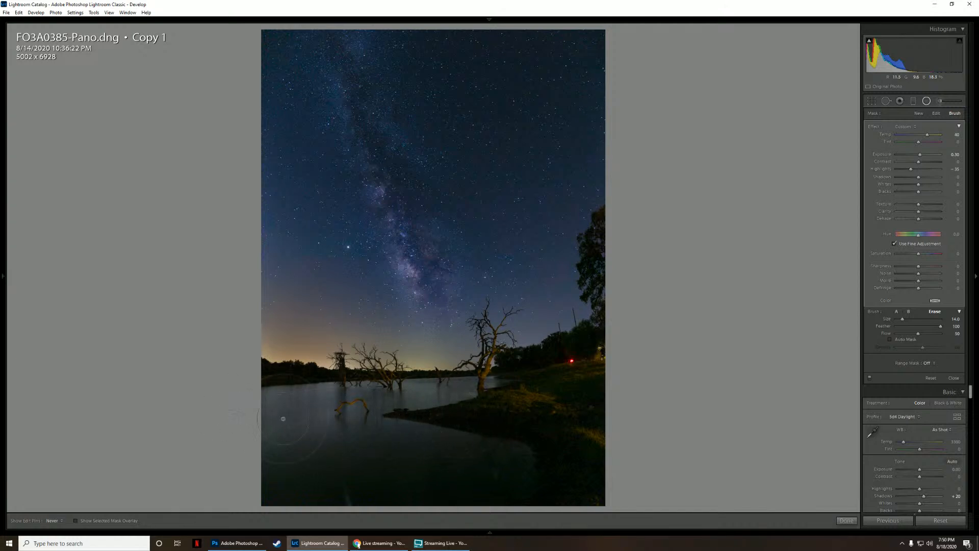
key(h)
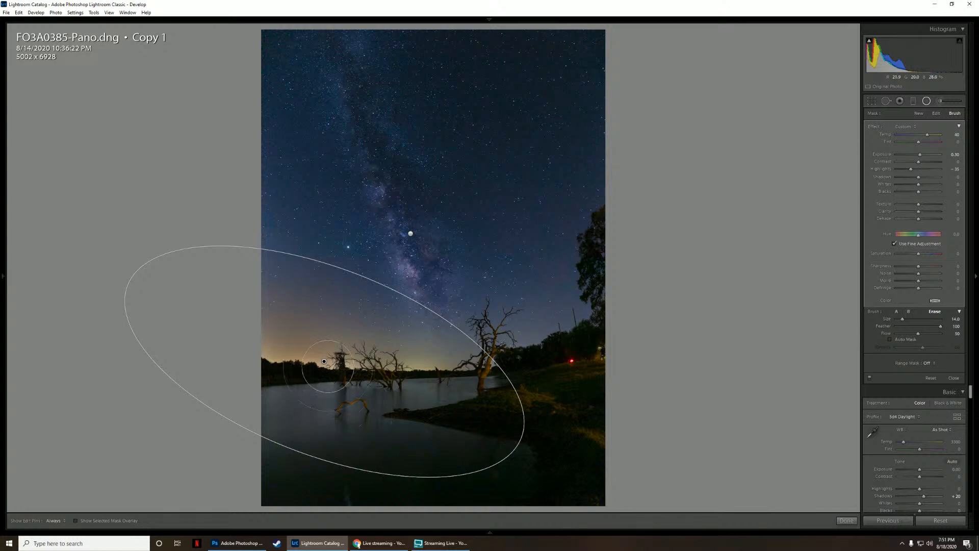
Step: Reselect the purple-tinted brush adjustment on the Milky Way, fine-tune its exposure and finish the brush adjustment
click(410, 234)
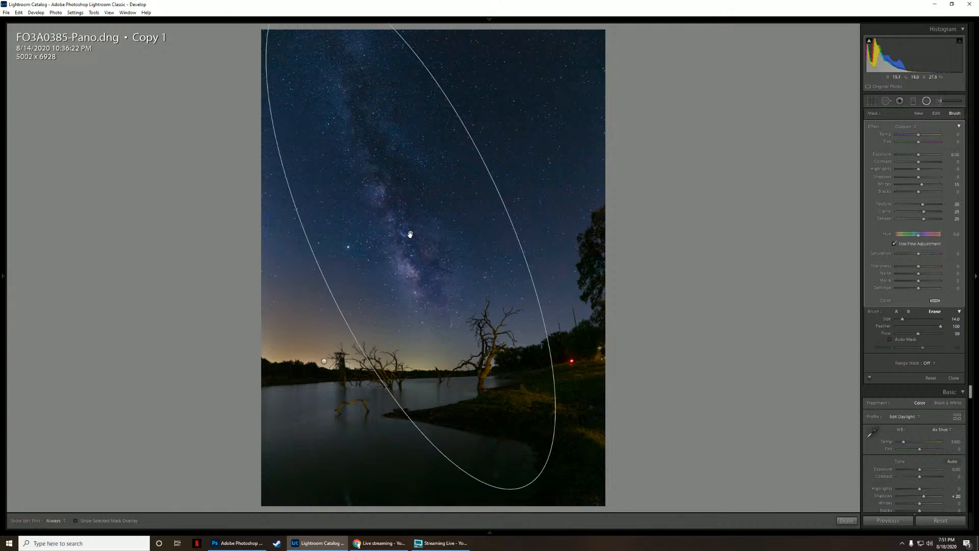
key(k)
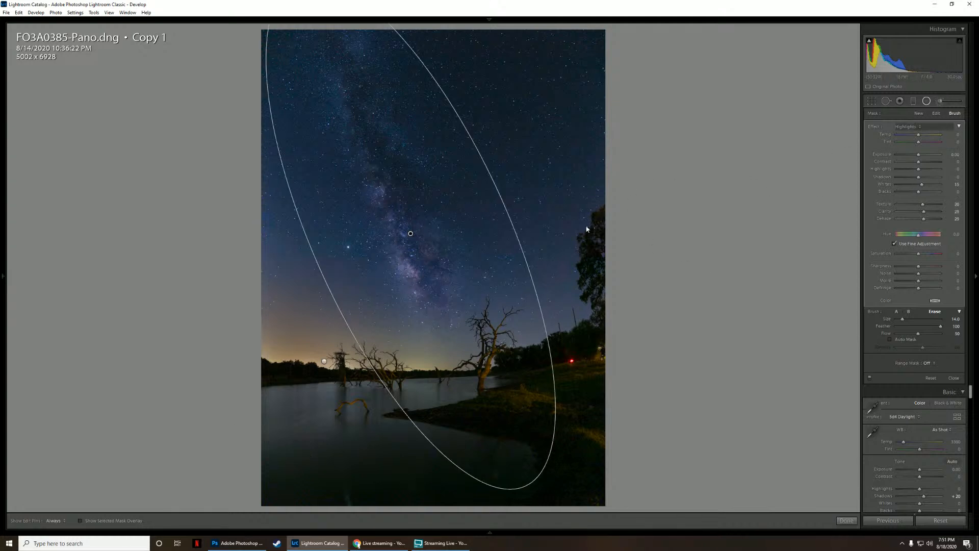
click(421, 270)
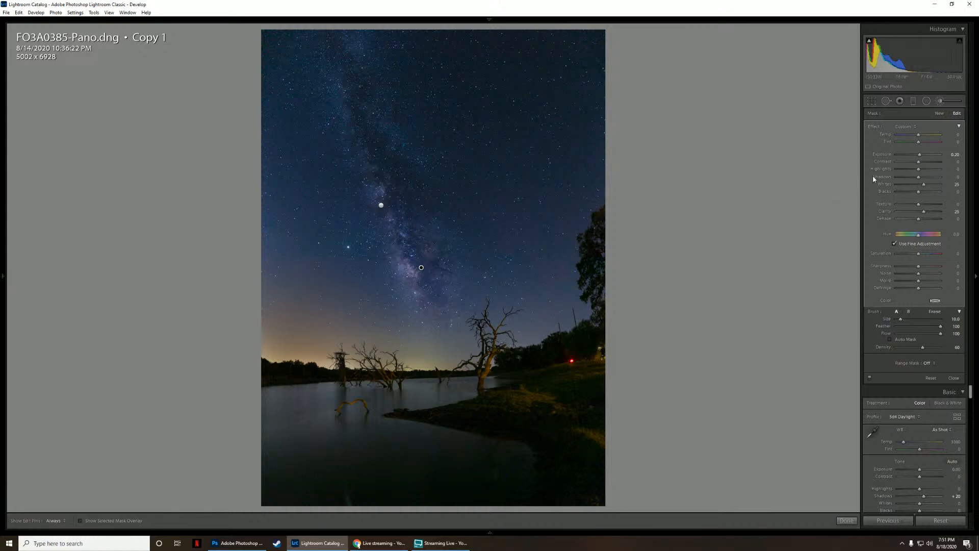
click(381, 204)
drag(951, 158, 954, 157)
key(k)
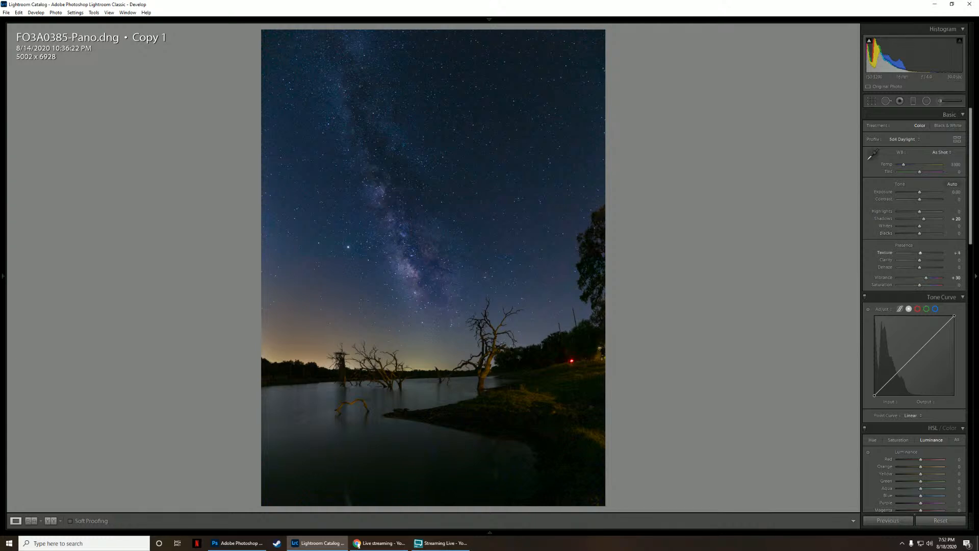
Step: Raise the whole photo's texture and clarity to +5 each
key(period)
key(equal)
Step: Draw a wide radial filter with the Exposure preset at 0.20 across the lake, dead trees and shoreline
click(926, 100)
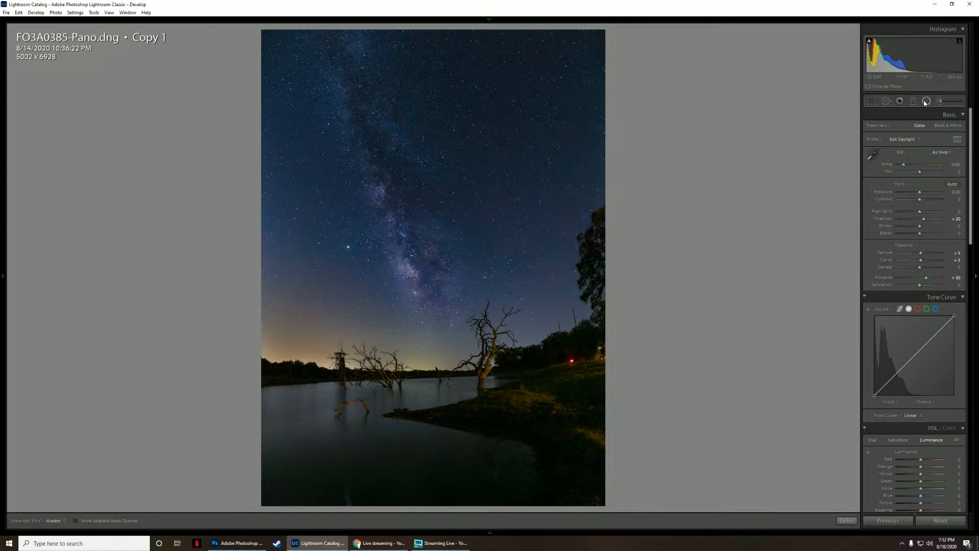
click(914, 130)
click(903, 150)
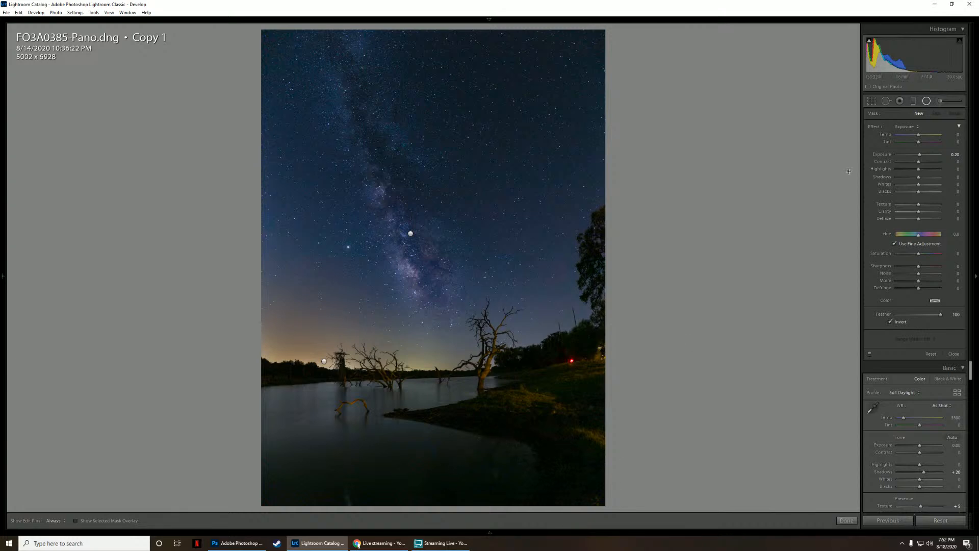
drag(419, 391, 661, 470)
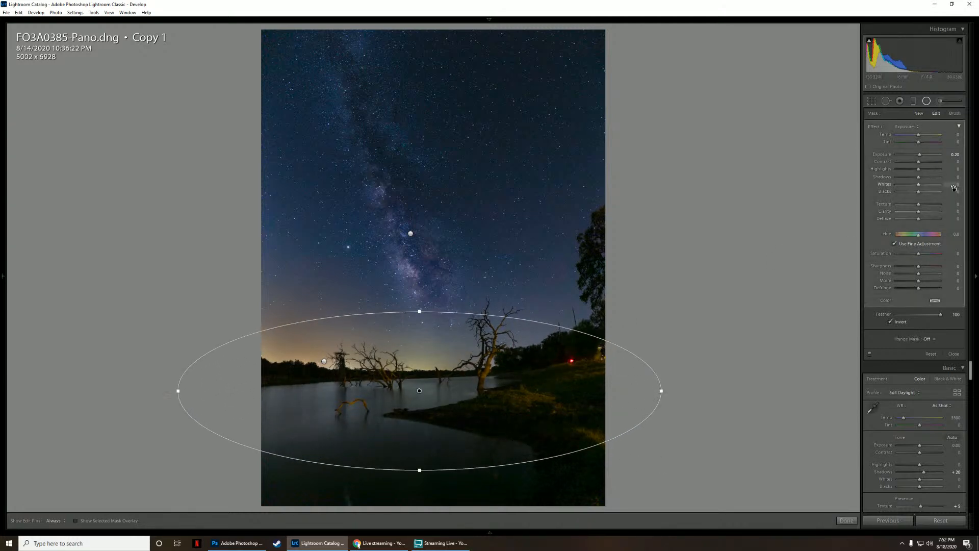
Step: Raise the lake filter's whites, reshape and move it up to centre on the horizon, and finish editing it
drag(953, 185, 958, 185)
mouse_move(419, 311)
mouse_down()
mouse_move(419, 286)
mouse_move(419, 326)
mouse_up()
drag(419, 391, 431, 373)
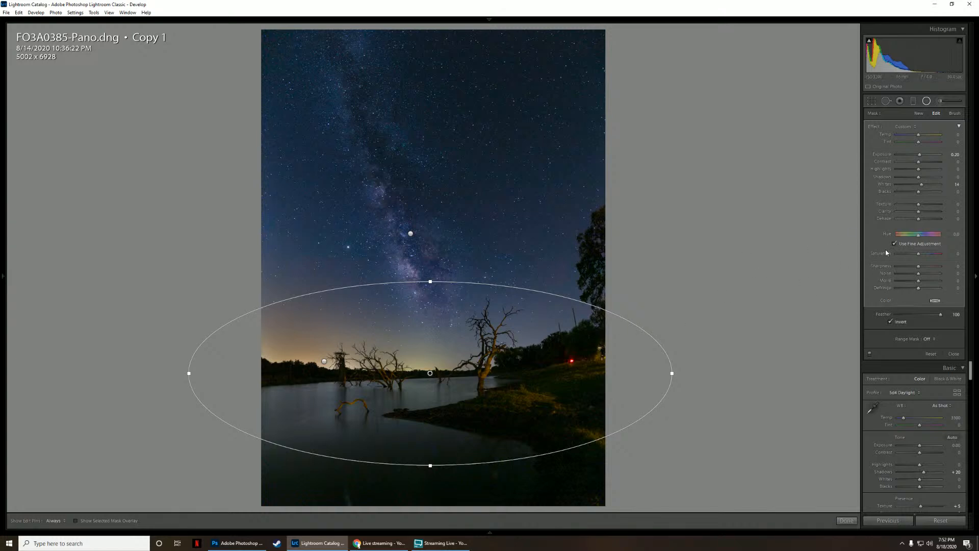
drag(953, 185, 955, 185)
click(926, 101)
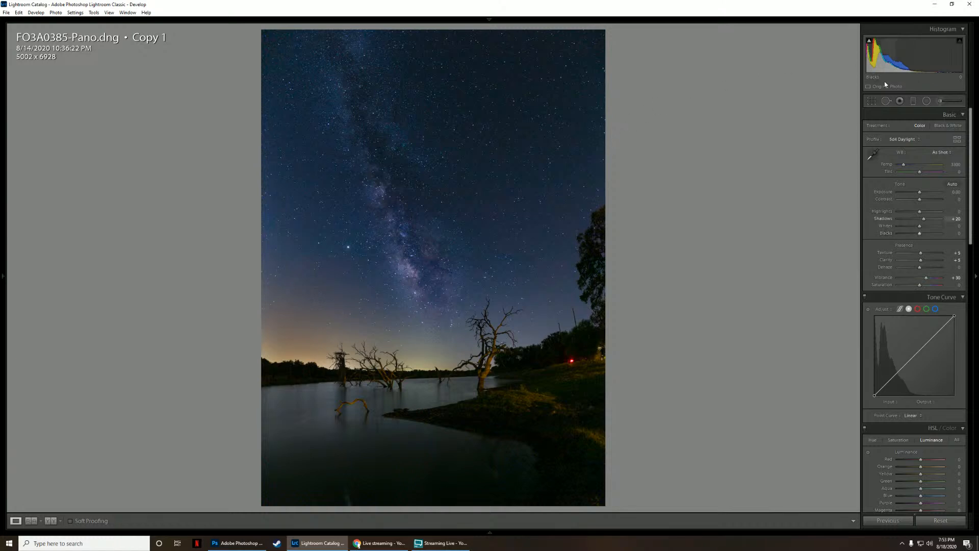
Step: Darken the right side of the photo with a slanted graduated filter at -0.30 exposure and finish editing it
click(913, 101)
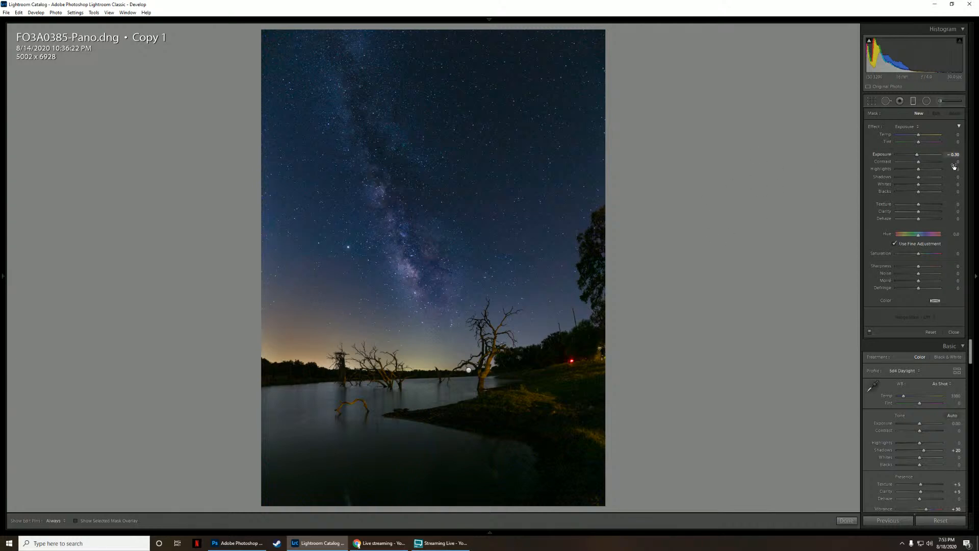
drag(642, 254, 434, 203)
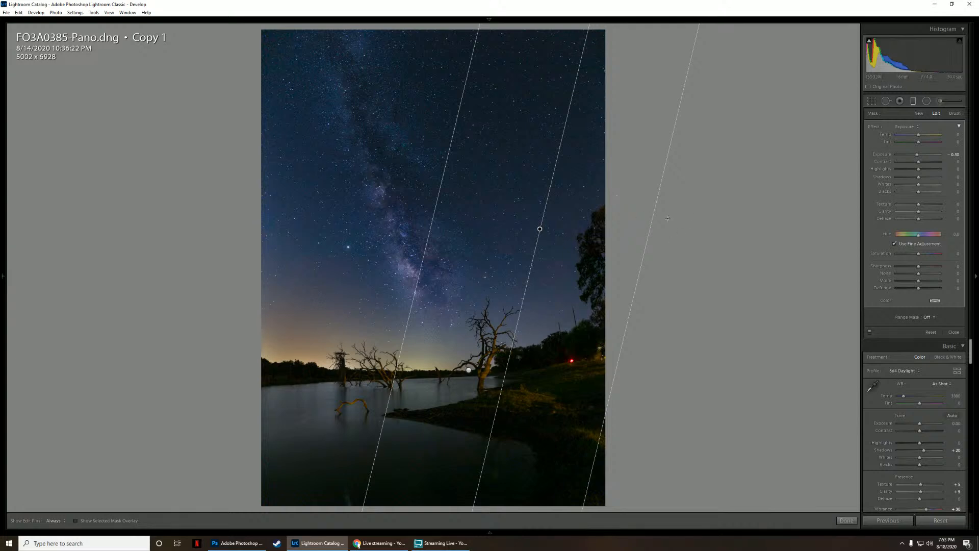
click(913, 102)
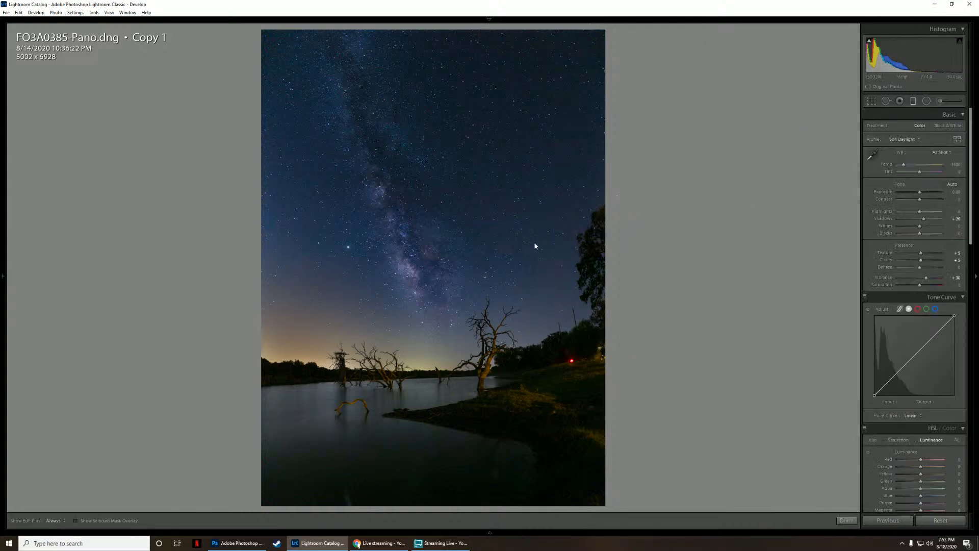
Step: Add a slanted graduated filter at -0.30 exposure over the photo's left side, extend it slightly further into the frame and finish it
key(m)
drag(225, 352, 472, 275)
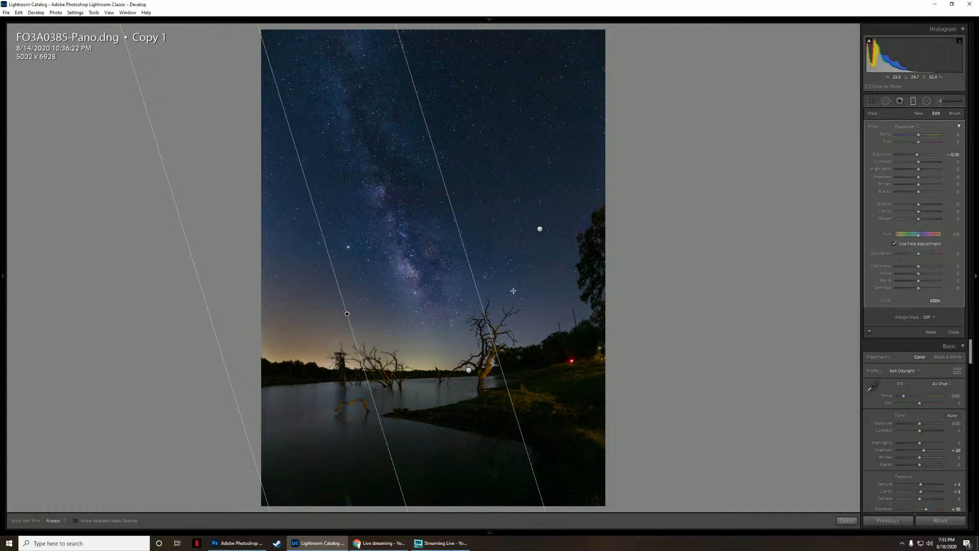
drag(342, 317, 344, 317)
drag(468, 257, 457, 151)
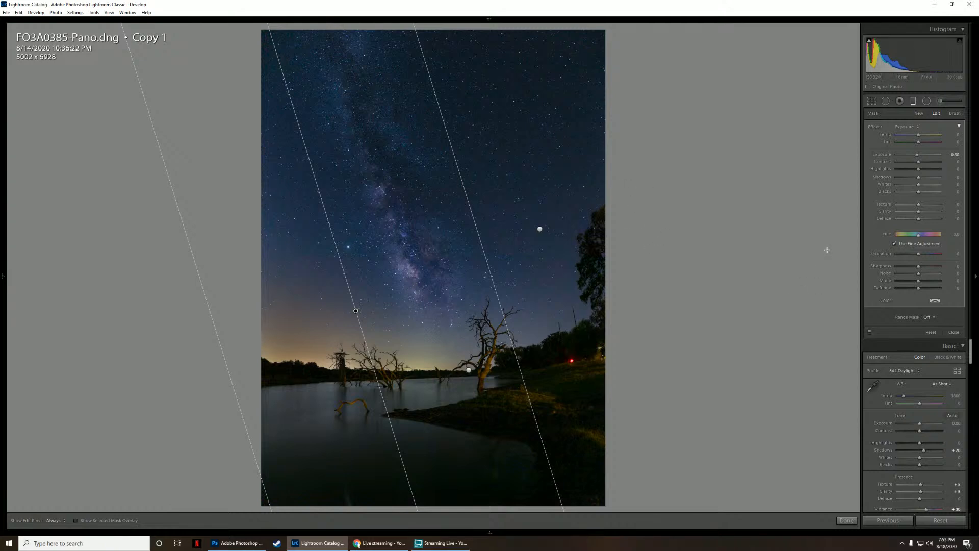
click(913, 101)
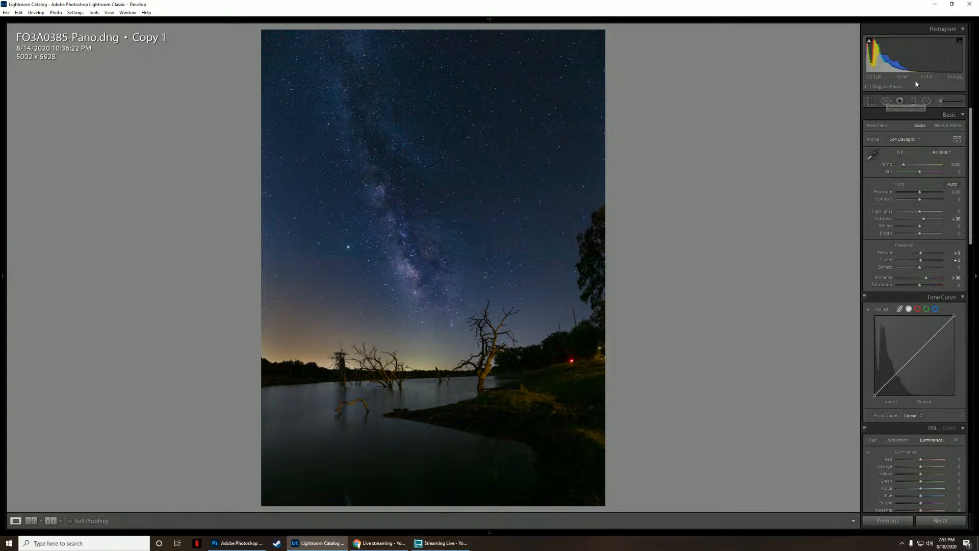
Step: Reselect the wide radial filter over the lake and shoreline, raise its exposure to 0.50 and finish editing it
click(926, 101)
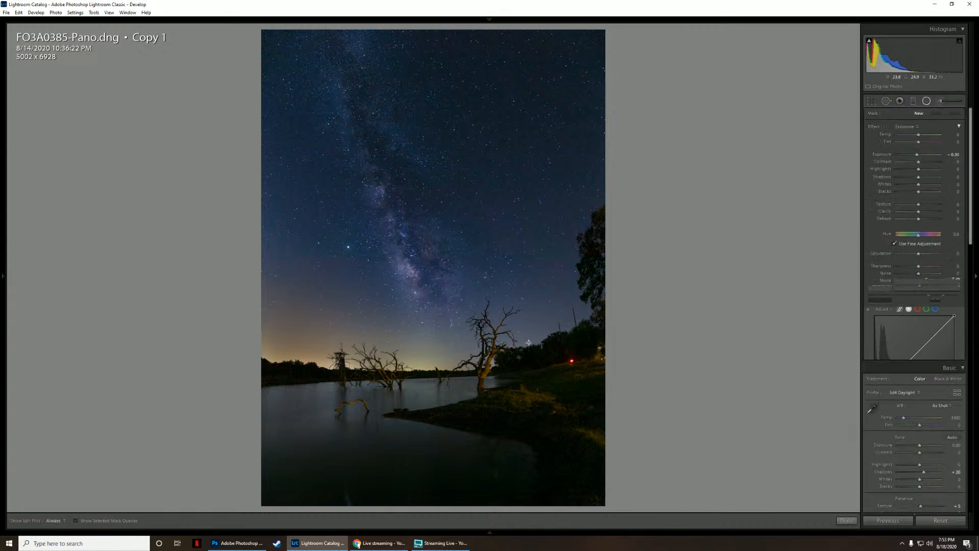
click(430, 373)
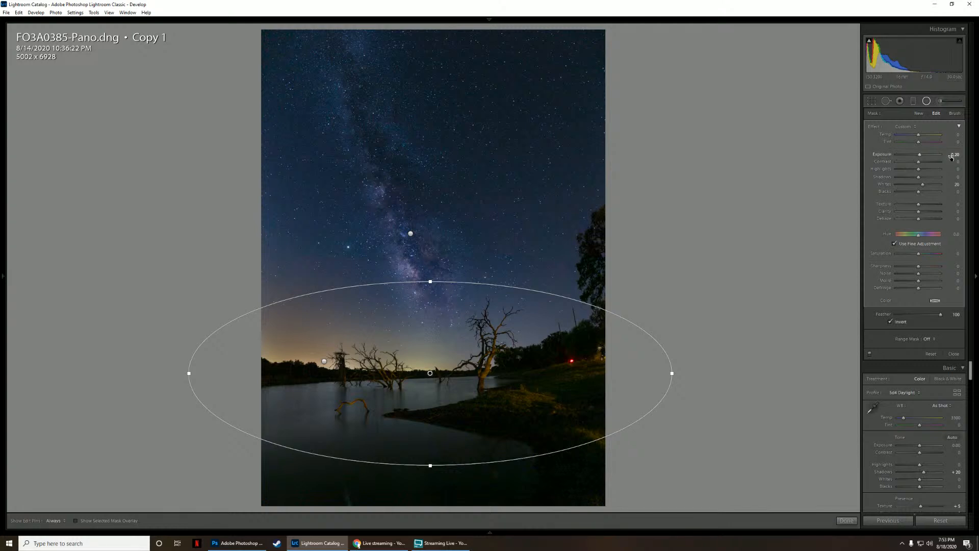
drag(954, 154, 959, 155)
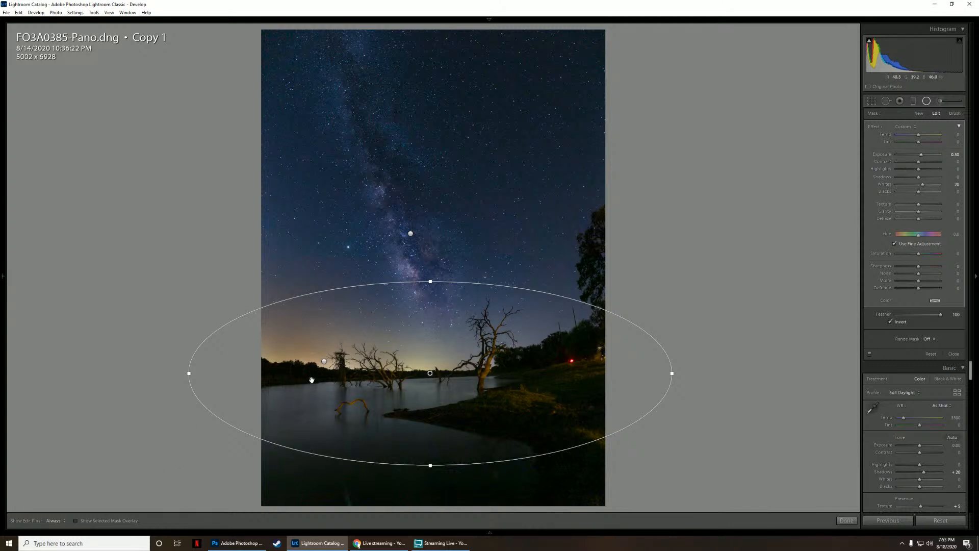
click(926, 102)
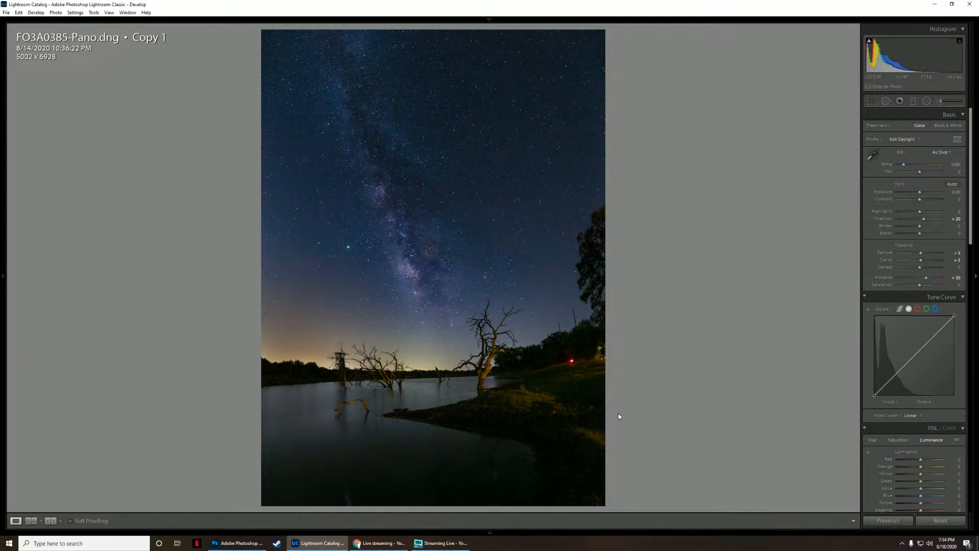
Step: Crop the photo at the 2 x 3 / 4 x 6 aspect to about 4214 x 6322, trimming the right-hand trees and bottom edge
click(872, 101)
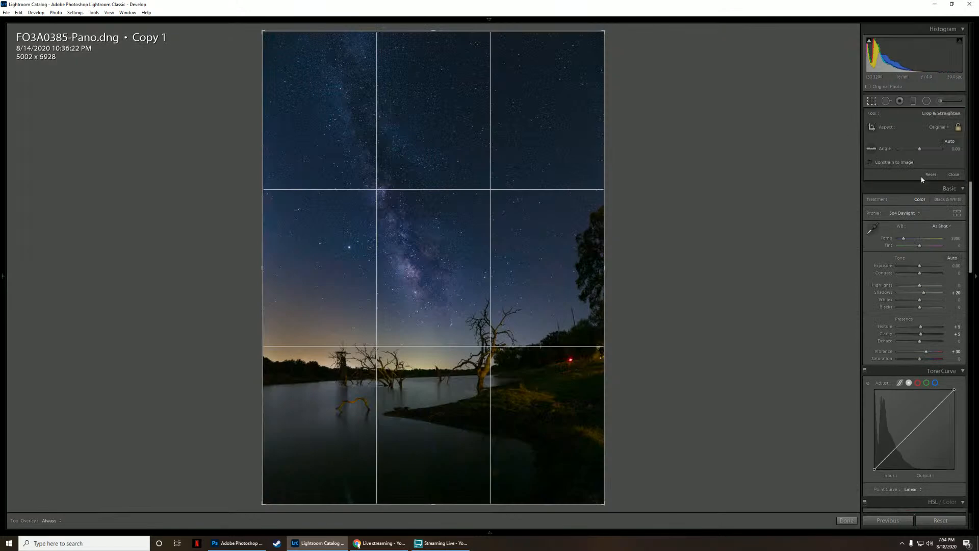
click(938, 127)
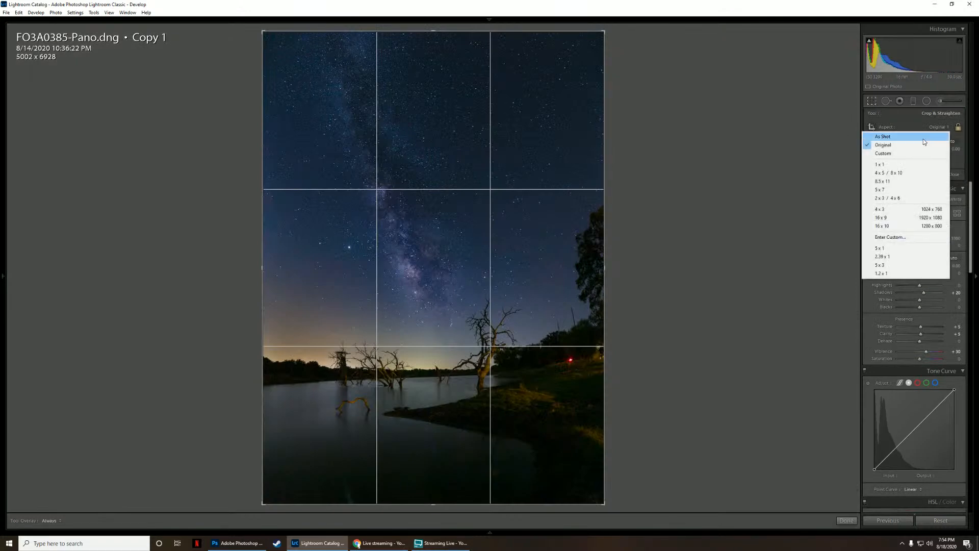
click(905, 198)
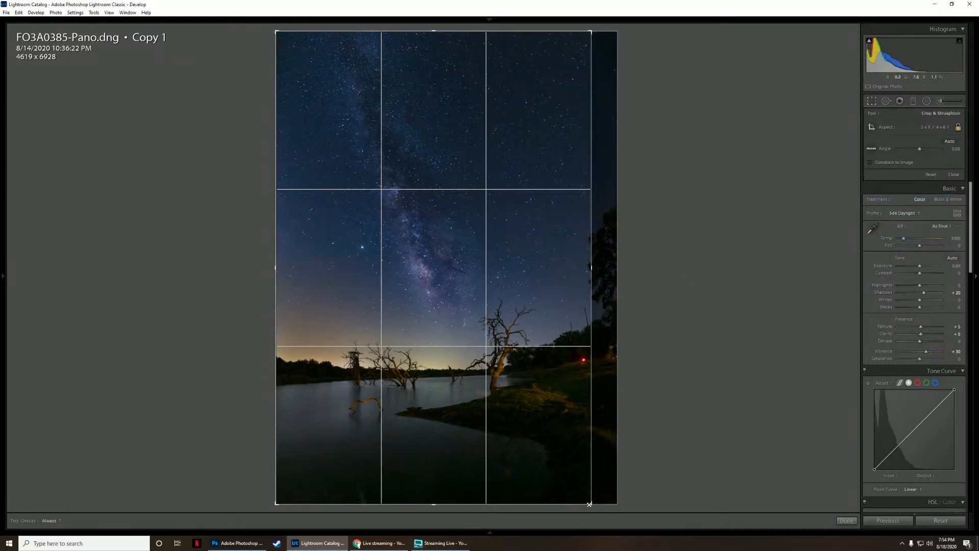
drag(589, 504, 575, 498)
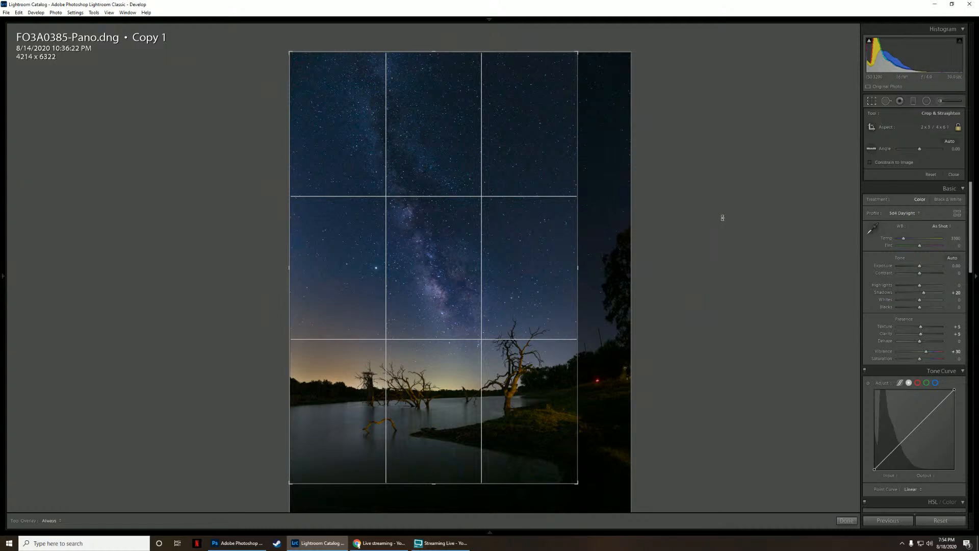
click(872, 101)
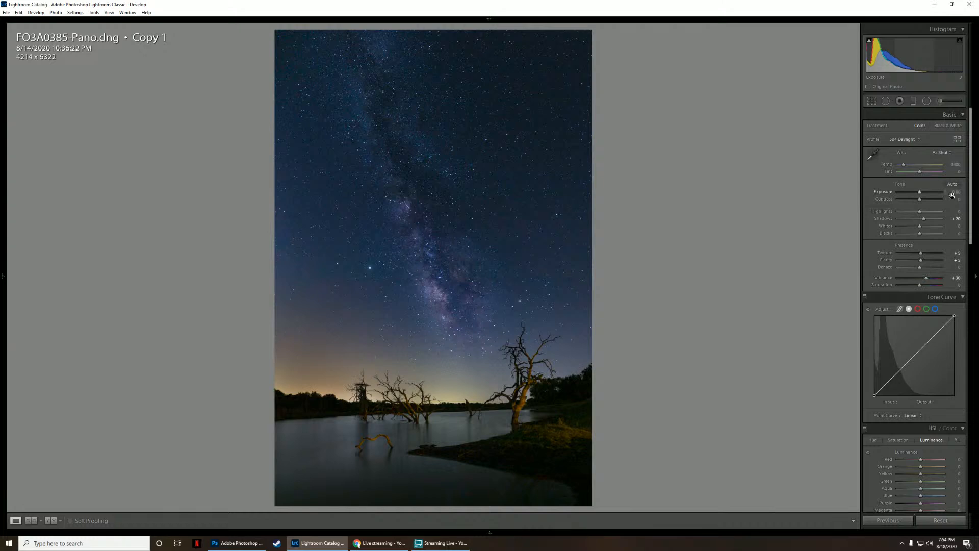
Step: Raise the whole photo's exposure to +0.10 and its blacks to +15
drag(951, 195, 952, 194)
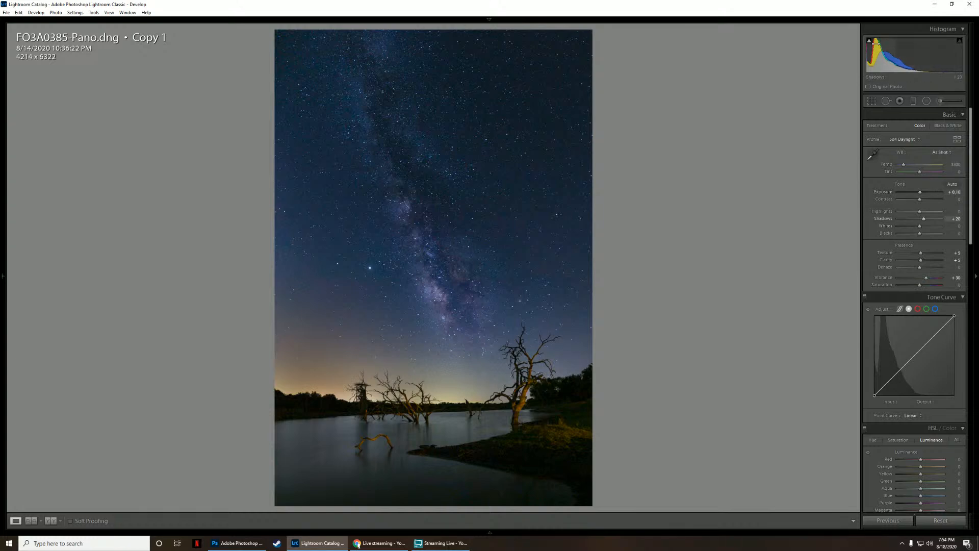
mouse_move(868, 46)
drag(949, 234, 951, 234)
Step: Reselect the sky's graduated filter at the horizon, lower its blacks to -10 and finish editing it
click(913, 101)
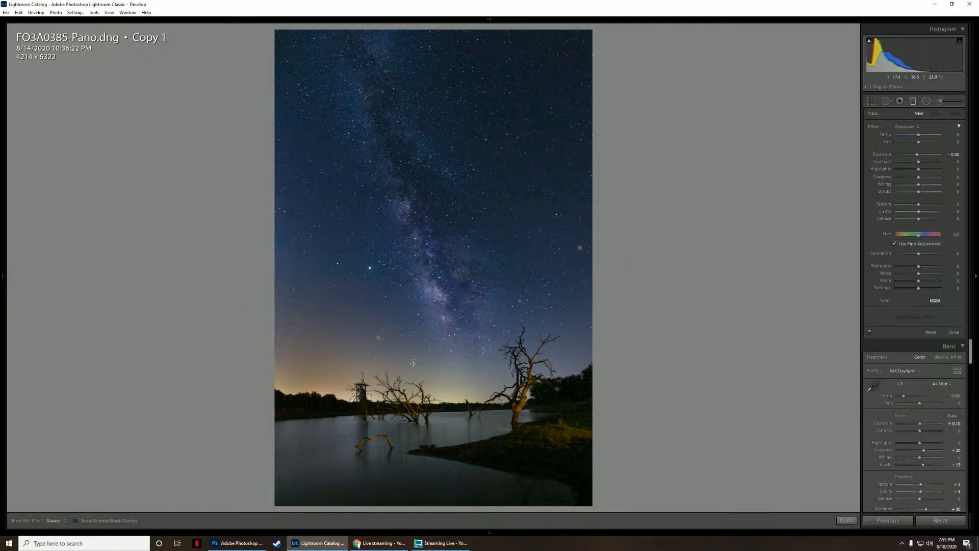
click(501, 403)
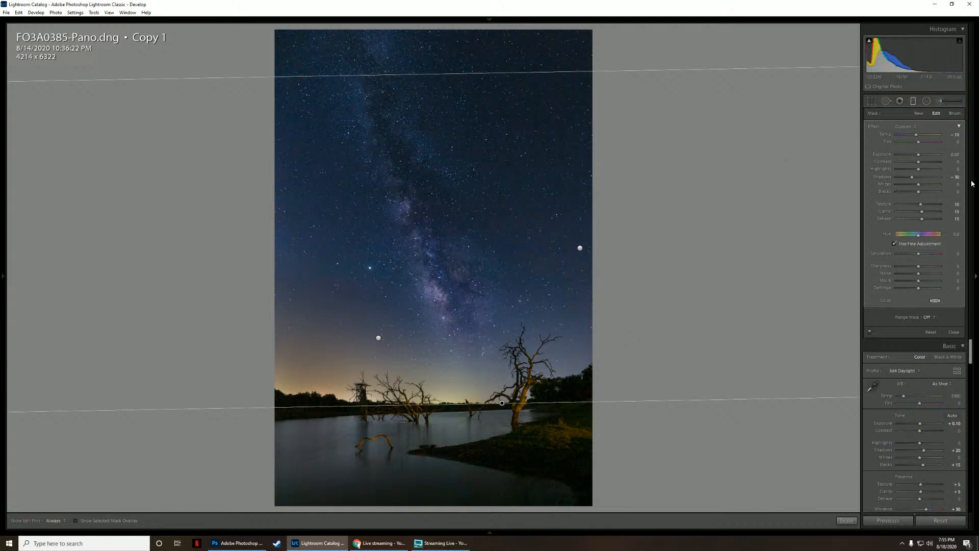
drag(957, 191, 948, 191)
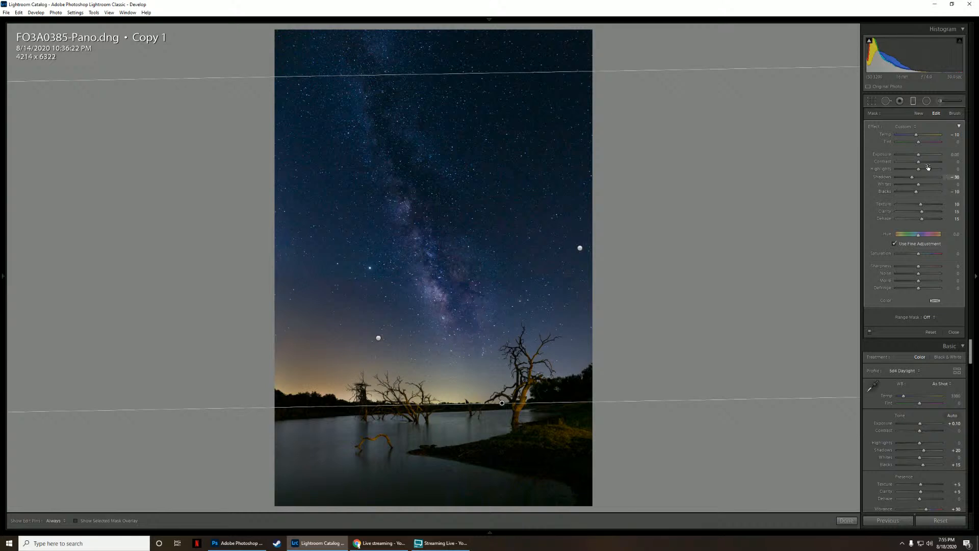
click(913, 101)
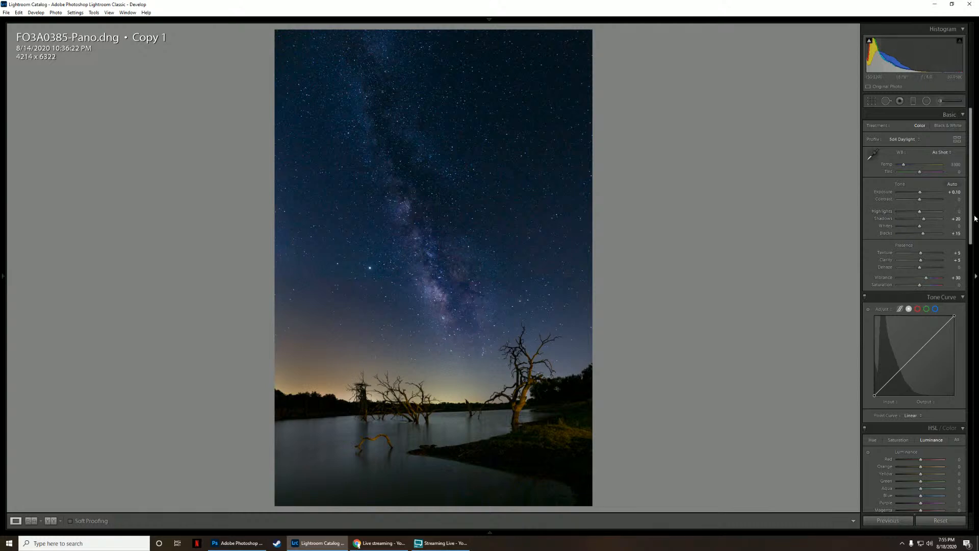
Step: Lower the luminance of the warm colours with the targeted adjustment tool: red -8, orange -9 and yellow -12
drag(971, 218, 967, 280)
scroll(952, 239, down, 2)
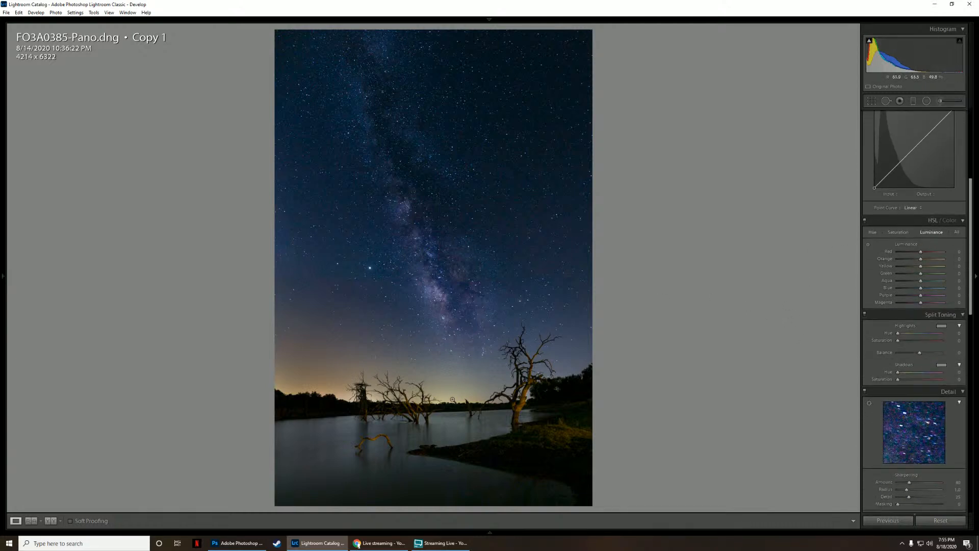
click(867, 244)
click(868, 245)
click(867, 245)
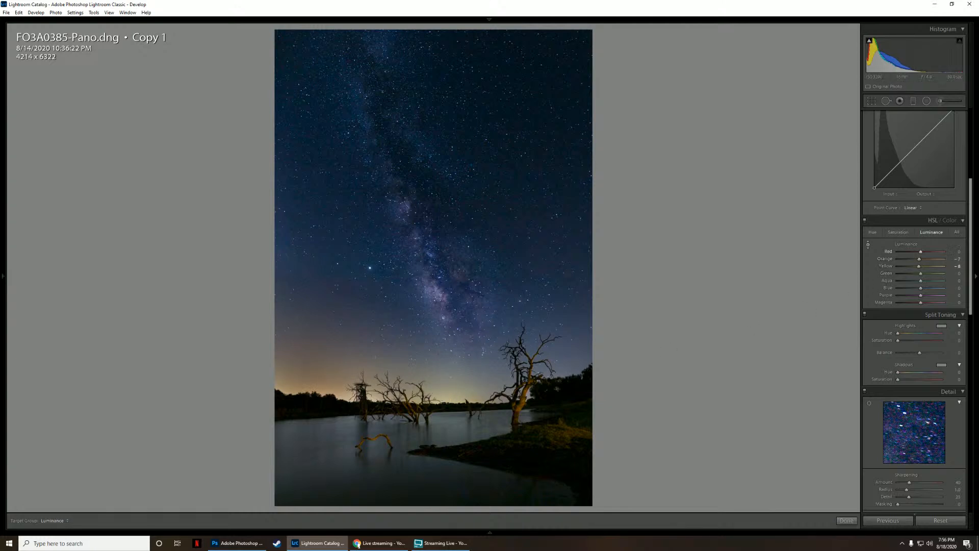
drag(956, 259, 953, 266)
Step: Set the blue luminance to +11 and the purple luminance to +5, keeping the aqua luminance at 0
click(956, 281)
text(11)
key(Return)
click(954, 280)
text(0)
key(Return)
Step: Try the green luminance at -100 and restore it to 0, and raise purple to +10 and magenta to +16
drag(921, 274, 784, 274)
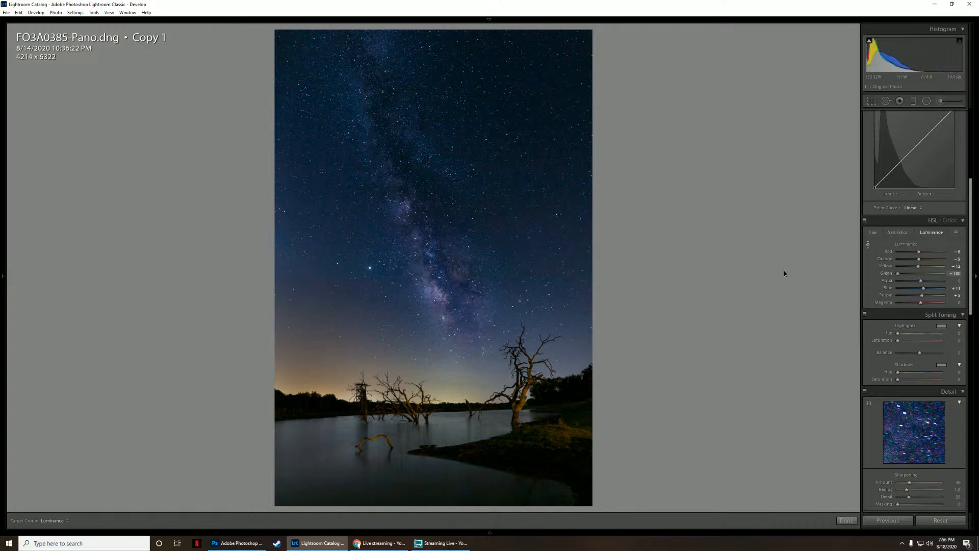
click(954, 273)
text(0)
key(Return)
drag(953, 303, 957, 295)
Step: Compare the virtual copy with the original FO3A0385-Pano.dng edit, and inspect the copy's sky detail beside the dead tree up close
mouse_move(520, 537)
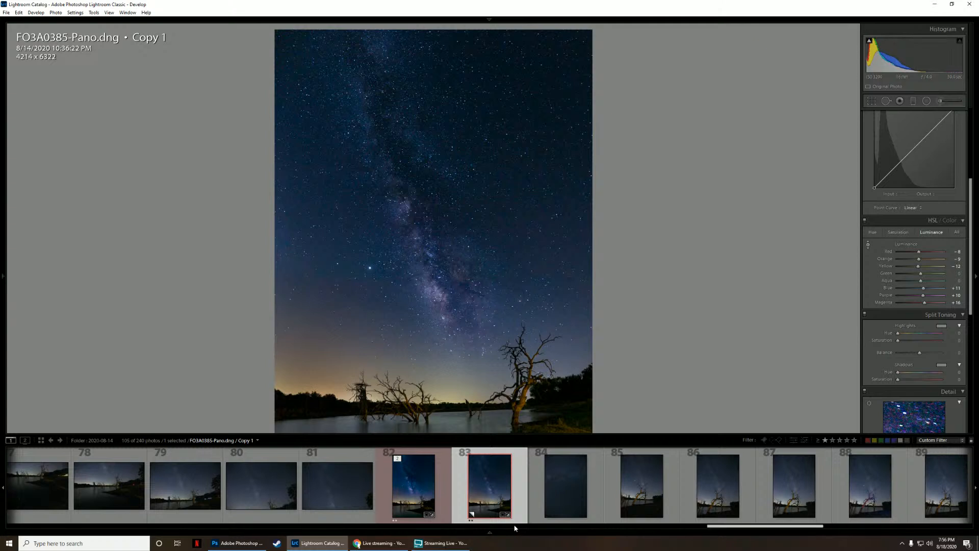
click(410, 498)
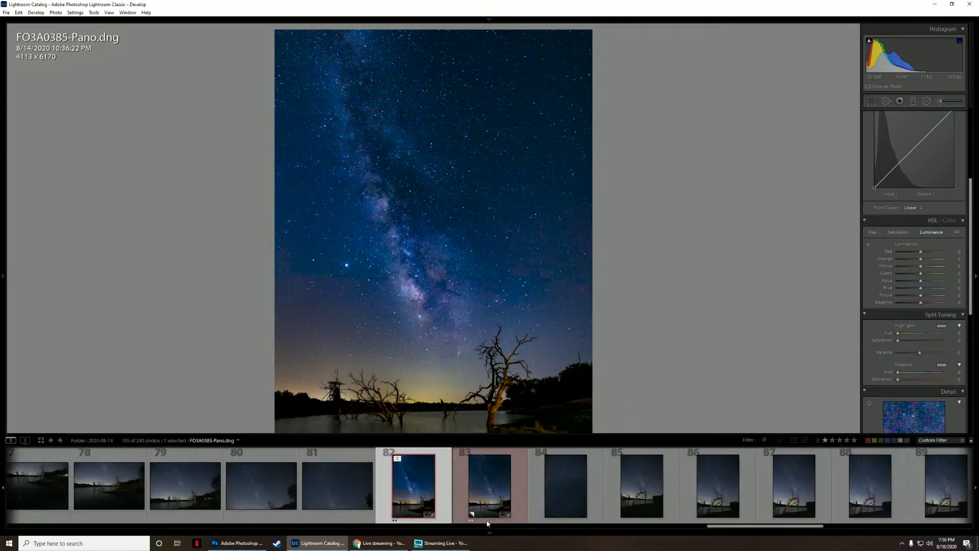
click(482, 503)
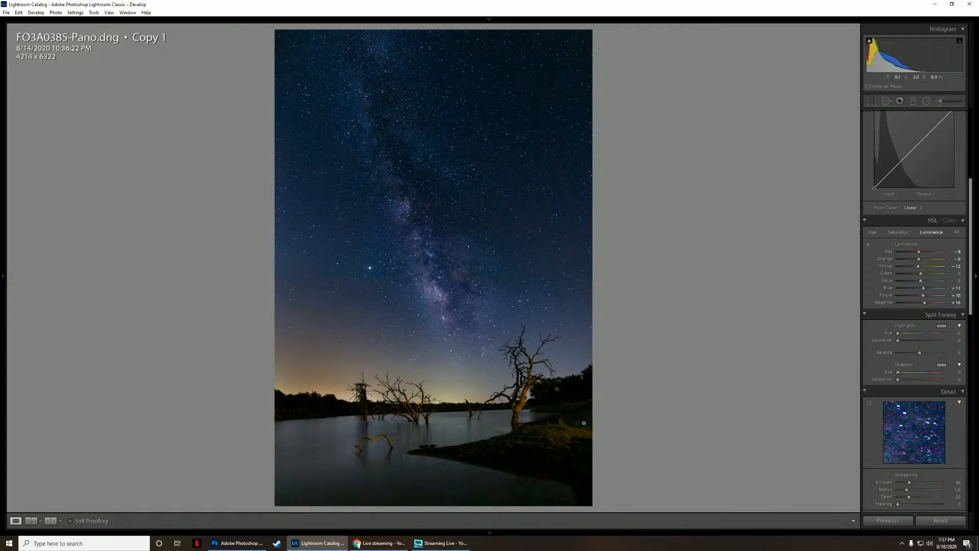
click(493, 364)
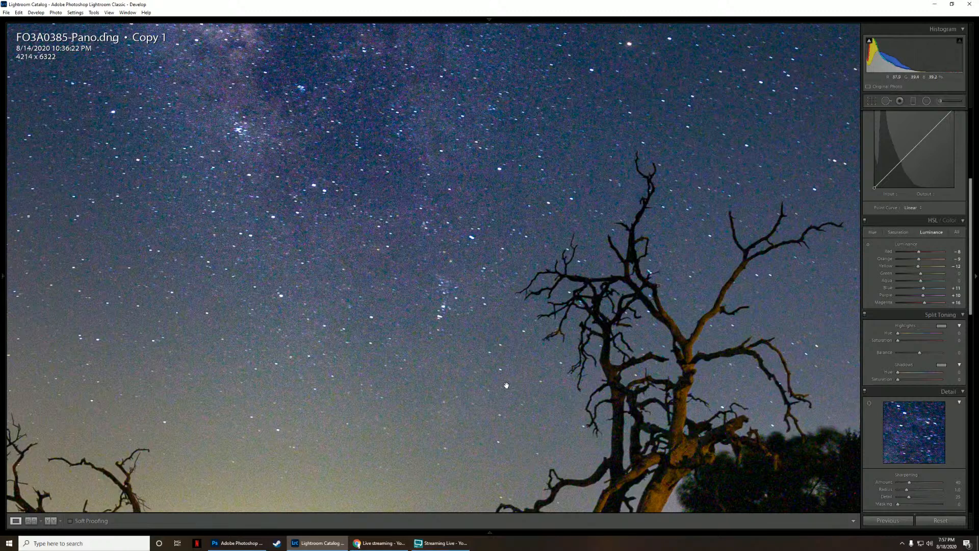
click(506, 385)
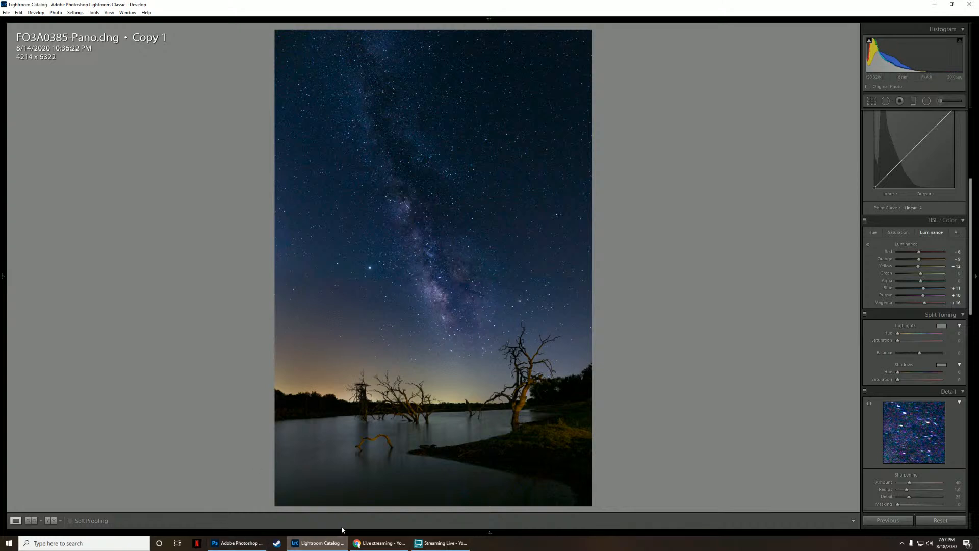
Step: Open the edited virtual copy in Adobe Photoshop 2020, switch to Photoshop and maximize its window
mouse_move(490, 532)
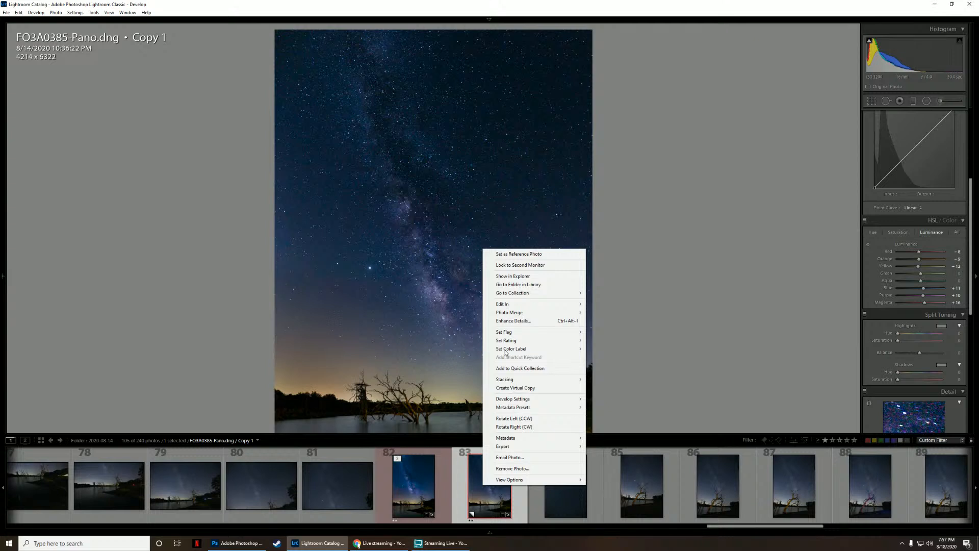
mouse_move(516, 305)
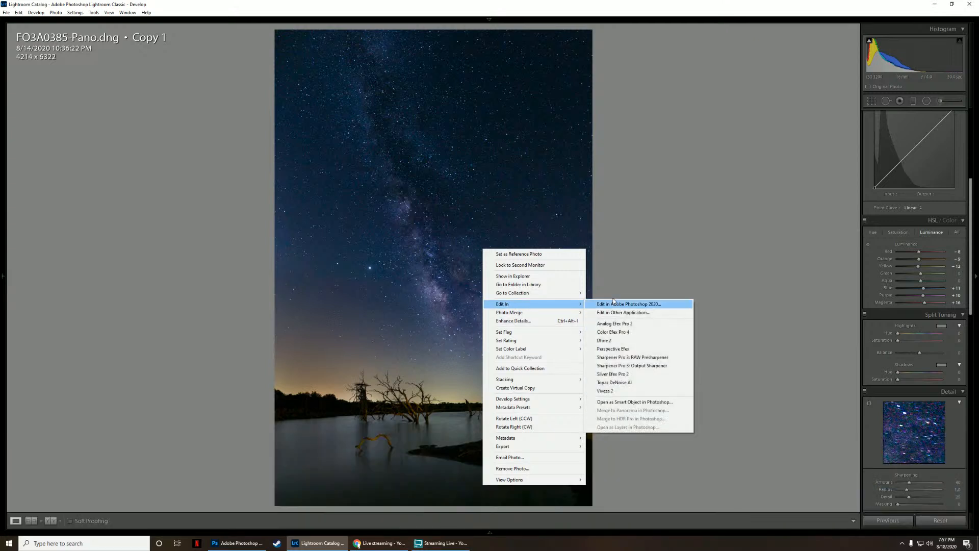
click(638, 305)
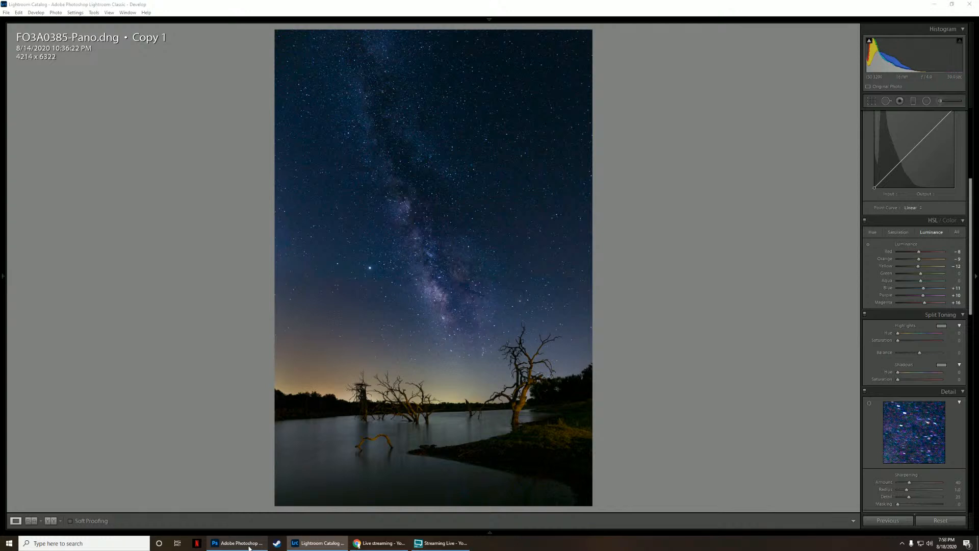
click(249, 545)
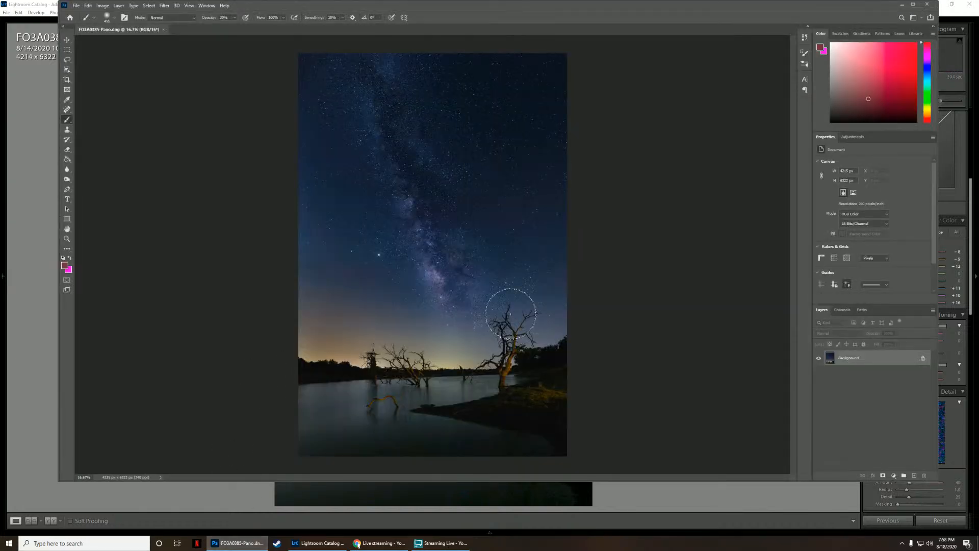
click(913, 4)
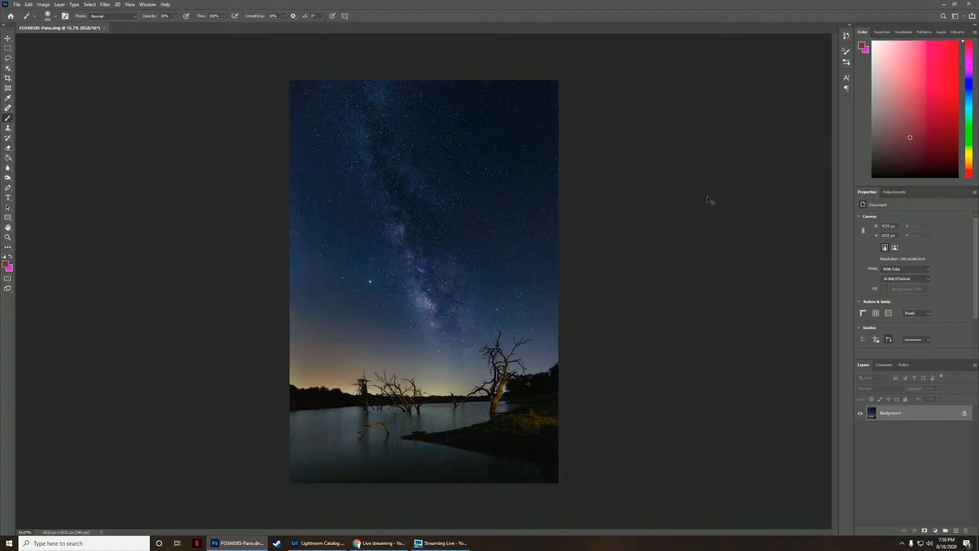
Step: Duplicate the Background layer of the Milky Way image
key(ctrl+j)
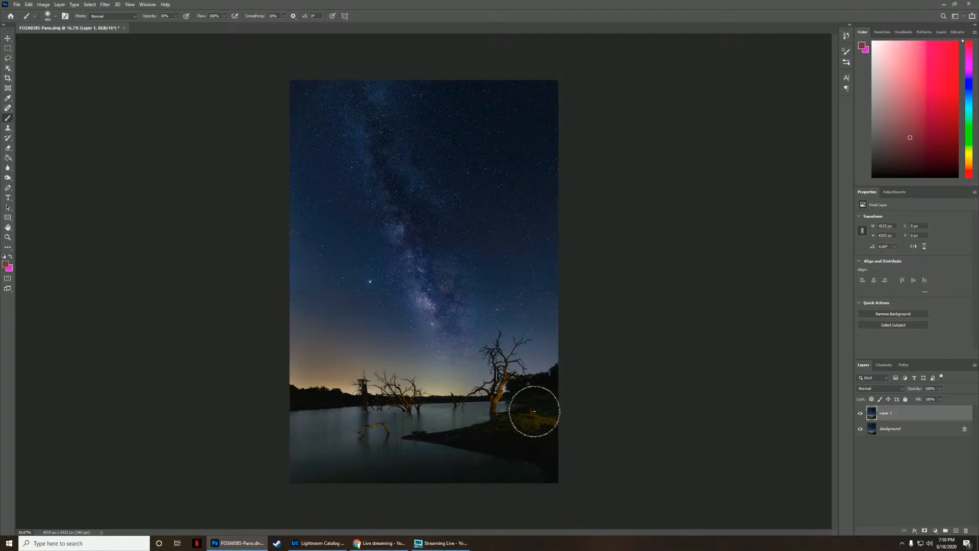
scroll(494, 278, up, 5)
scroll(499, 276, up, 1)
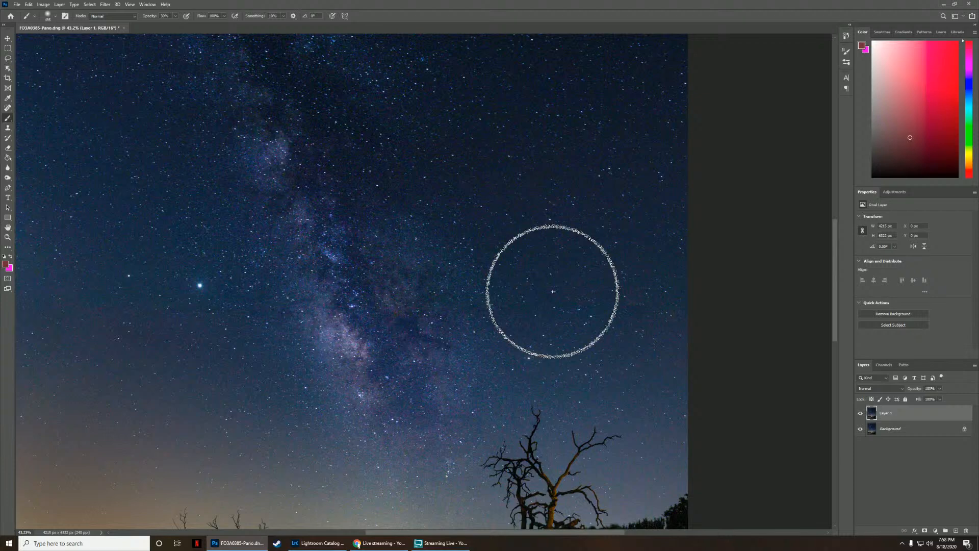
Step: Set the Spot Healing Brush to a small size and heal a small spot in the sky above the dead tree
click(8, 109)
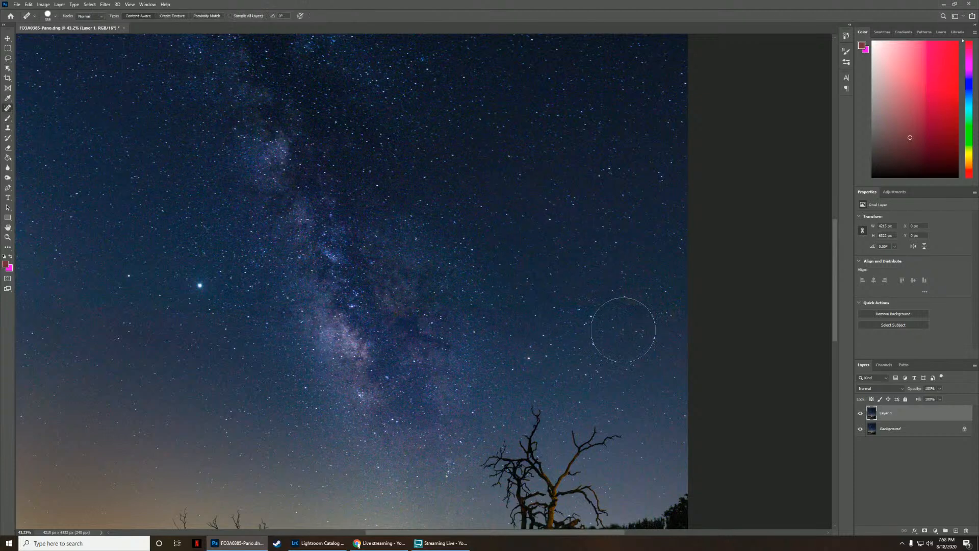
right_click(639, 335)
click(655, 347)
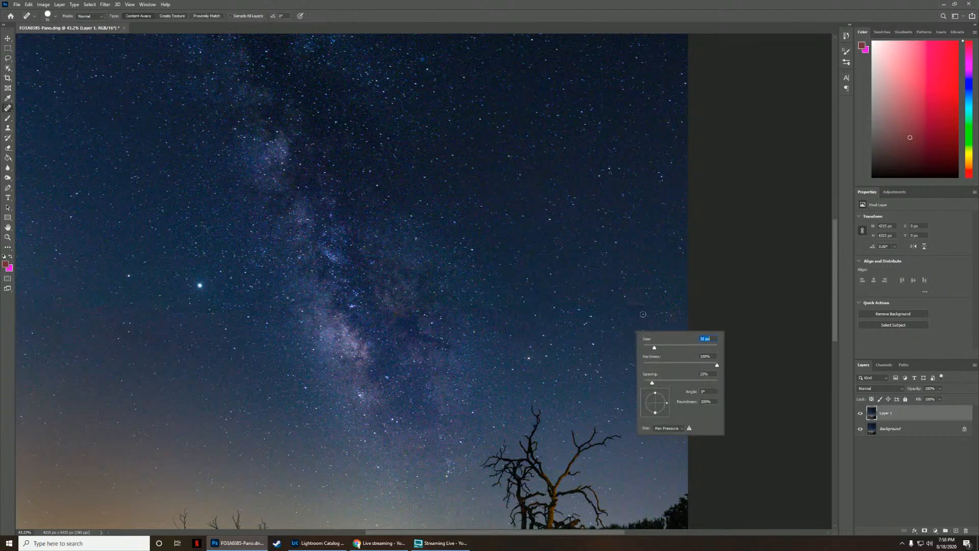
drag(641, 310, 634, 306)
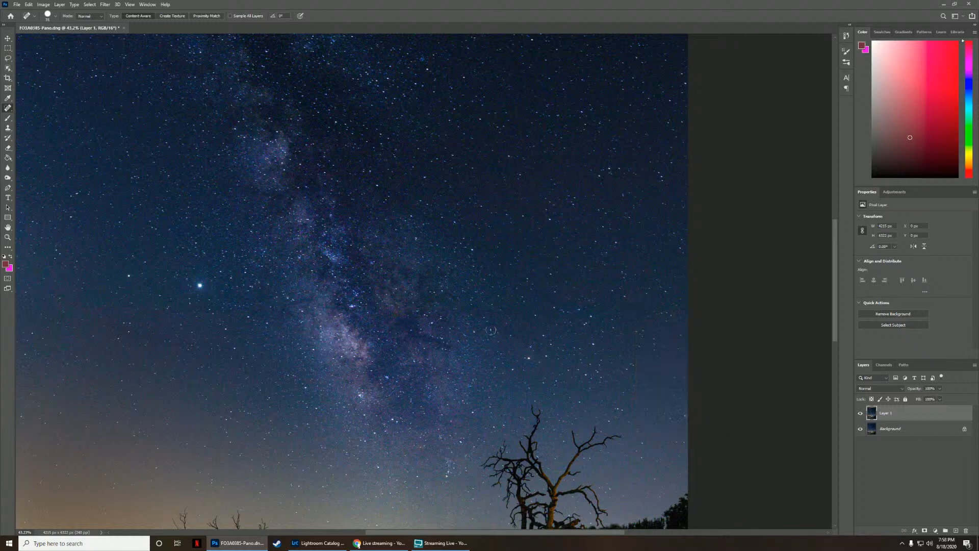
Step: Examine the whole panorama, from the upper sky down to the lake, for remaining spots
scroll(504, 369, down, 2)
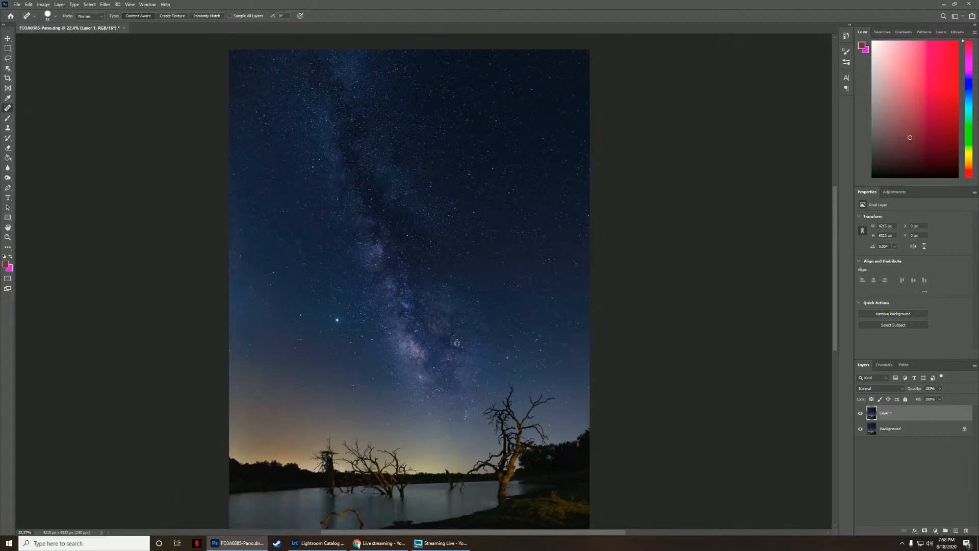
scroll(336, 170, up, 6)
scroll(336, 170, down, 7)
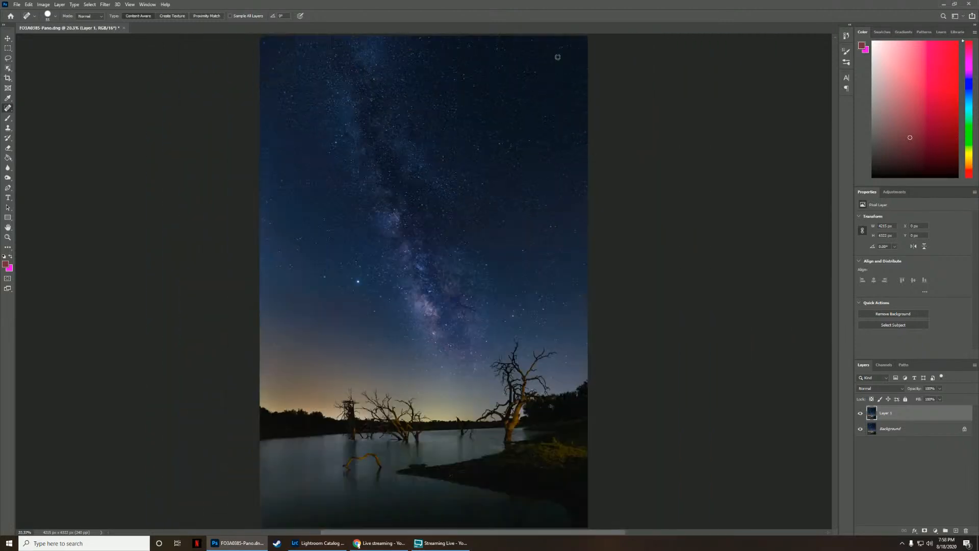
scroll(558, 52, up, 5)
scroll(366, 149, down, 3)
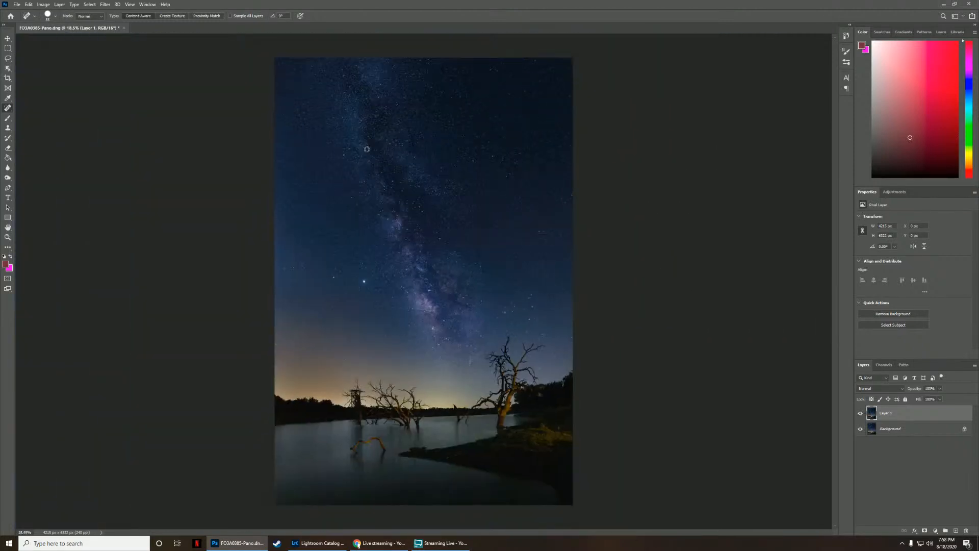
scroll(366, 149, up, 2)
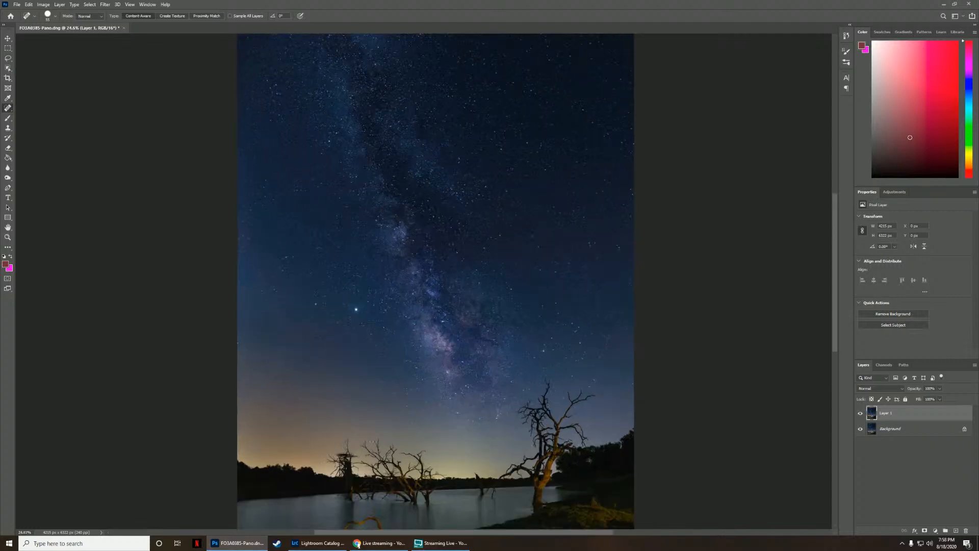
scroll(502, 325, down, 2)
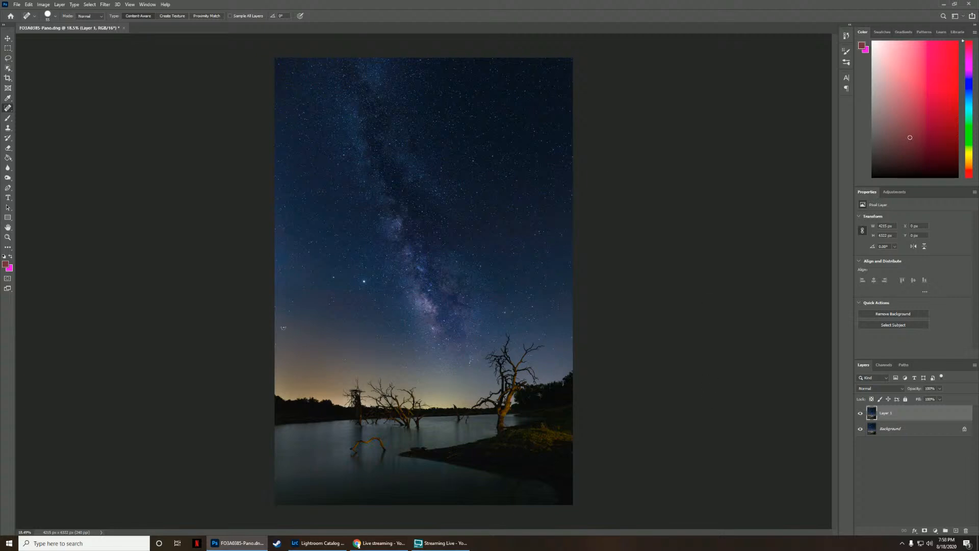
Step: Apply the Topaz DeNoise AI filter to the duplicated layer with automatic settings and Low Light Mode on, after updating the preview
click(105, 4)
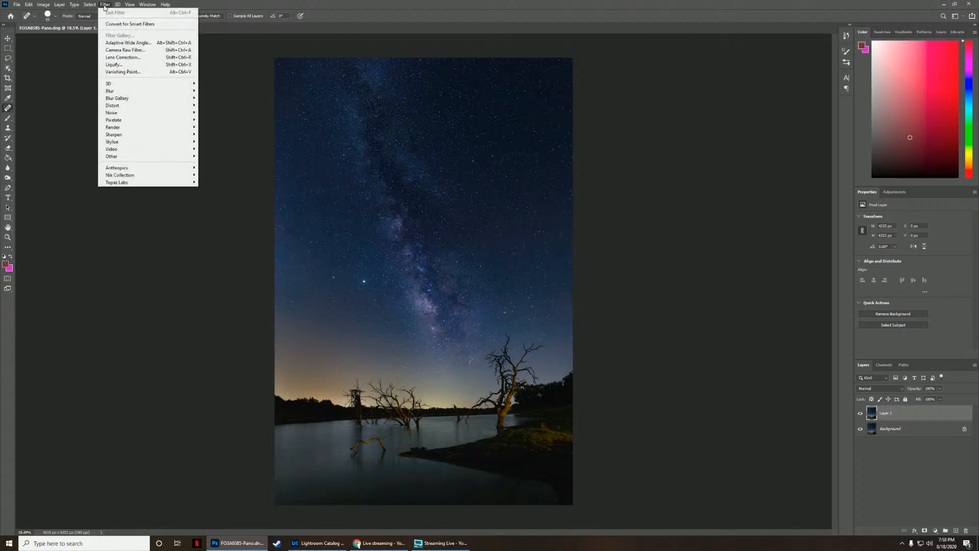
mouse_move(122, 182)
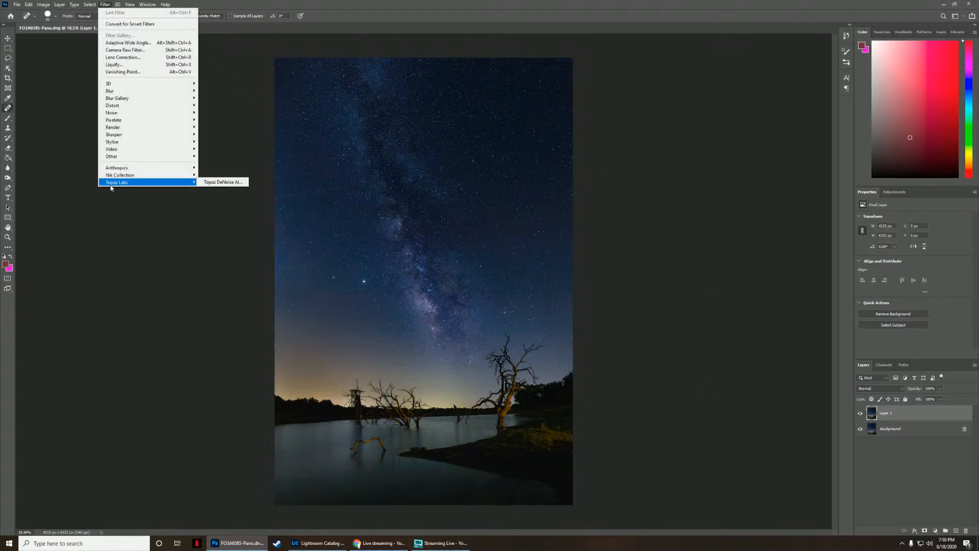
click(222, 184)
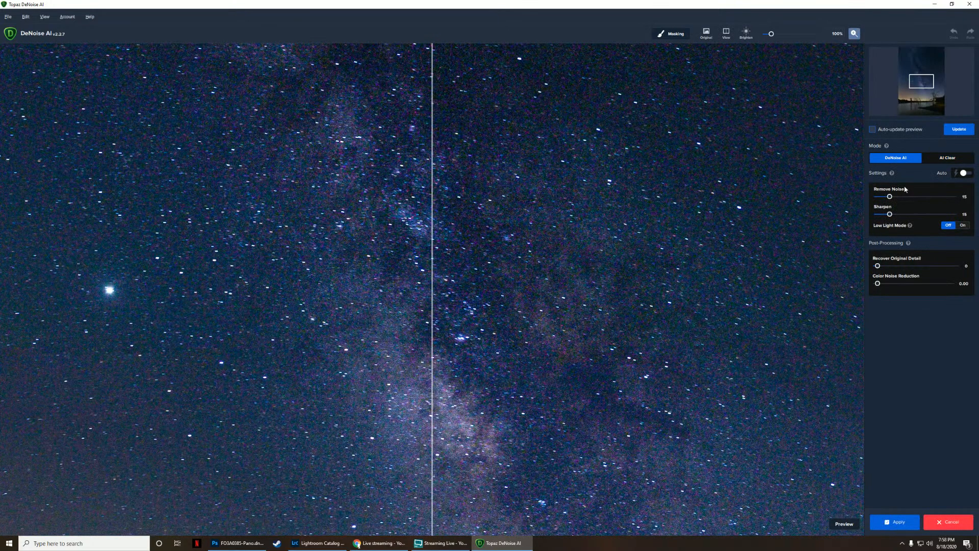
click(964, 173)
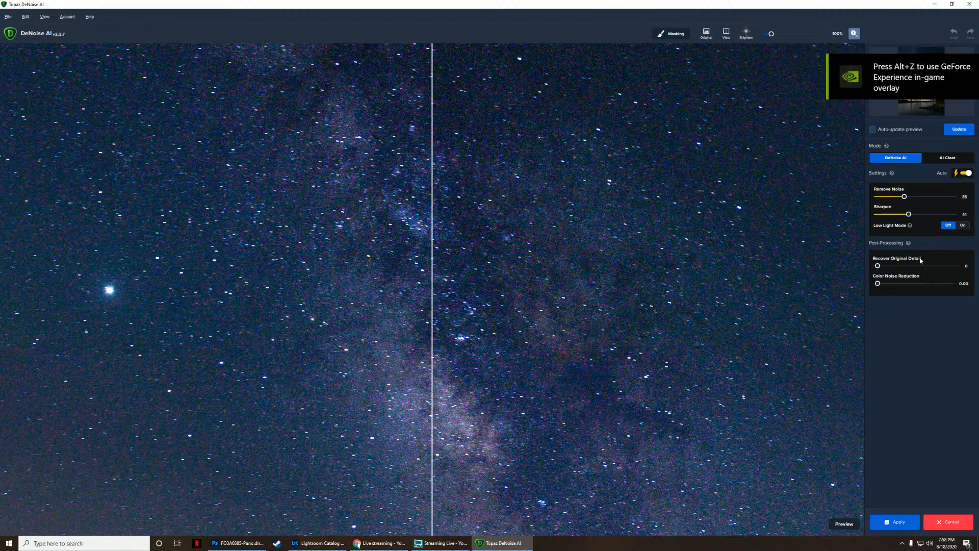
click(963, 225)
click(952, 129)
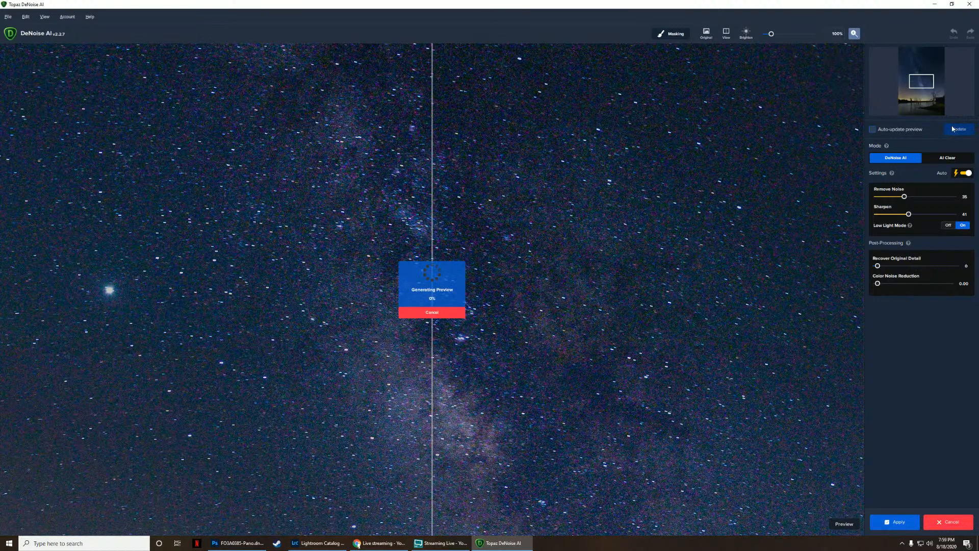
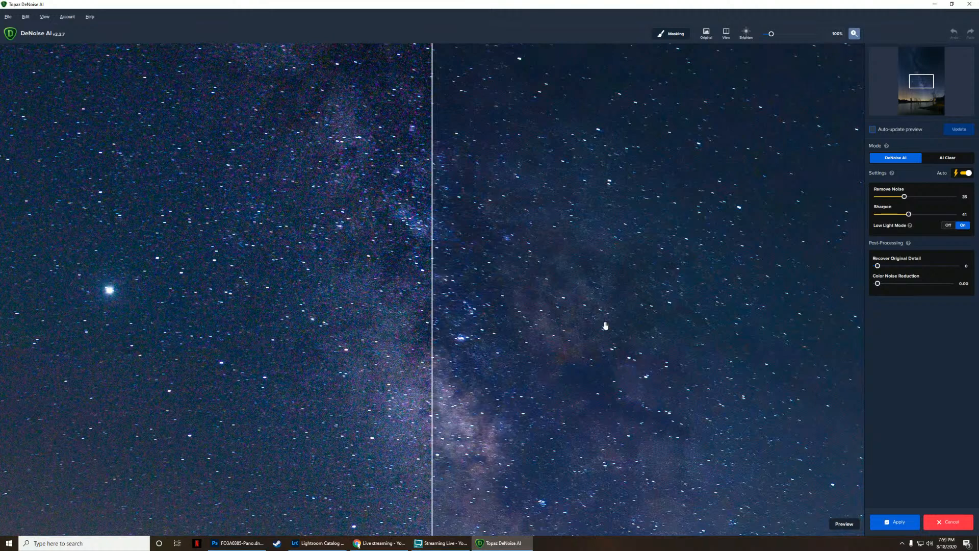
click(895, 523)
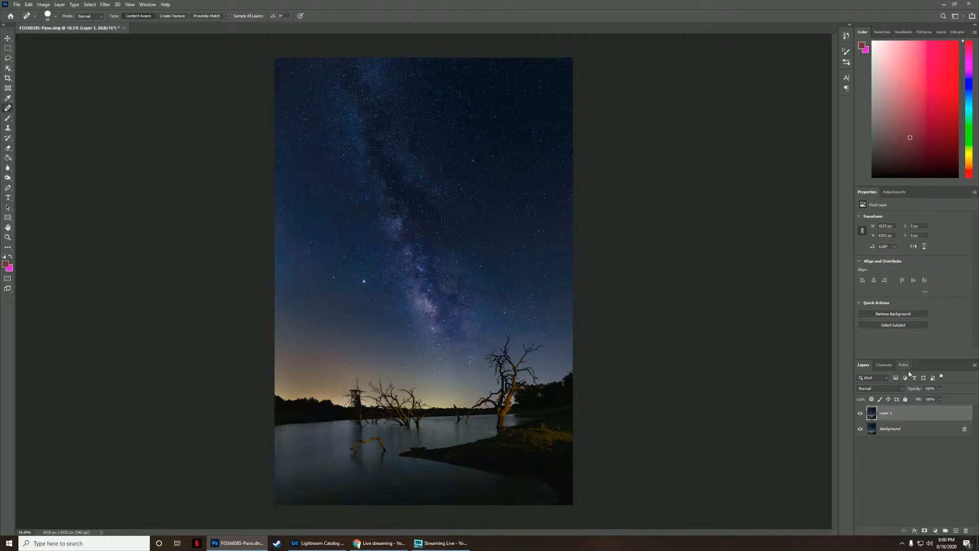
Step: Compare the denoised Layer 1 with the original Background, inspecting the Milky Way core up close
click(860, 413)
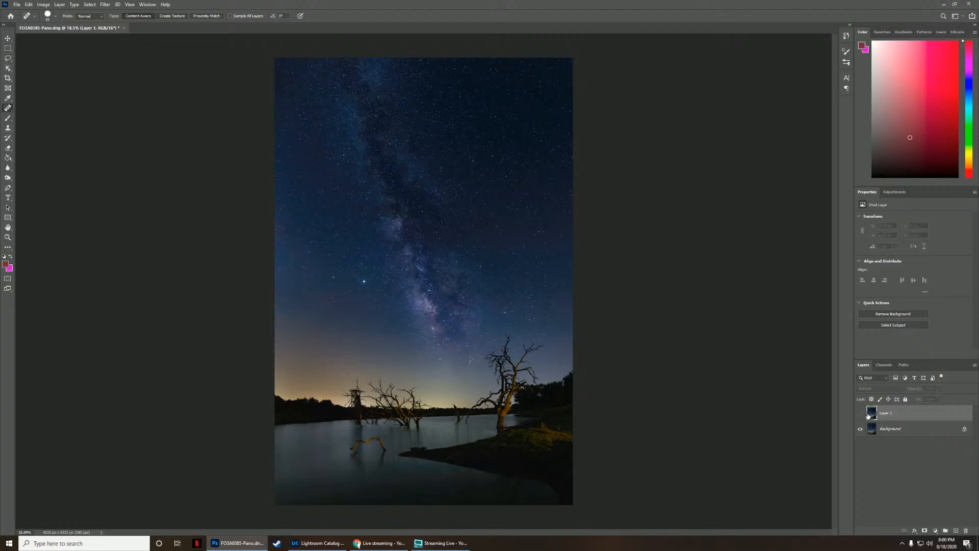
click(861, 413)
scroll(422, 274, up, 2)
scroll(422, 274, up, 2)
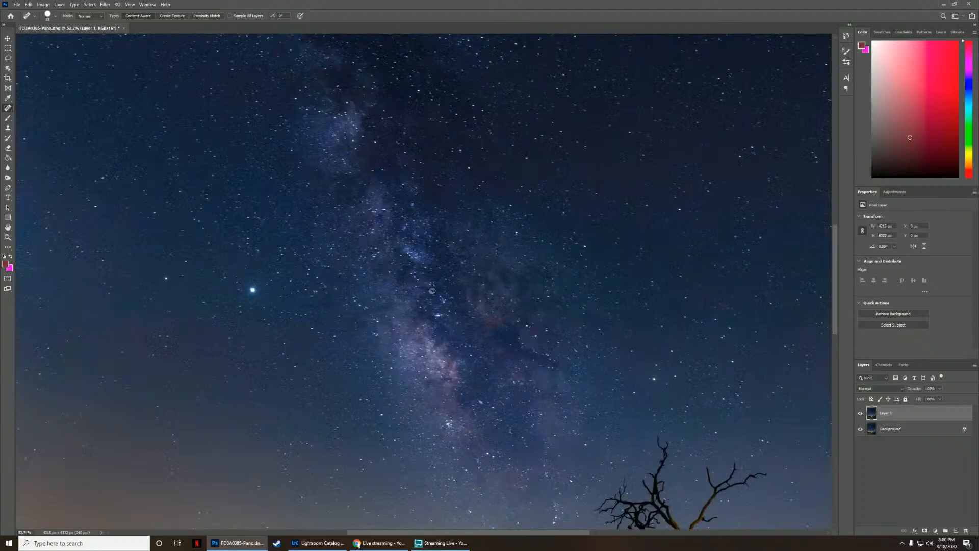
scroll(625, 377, up, 1)
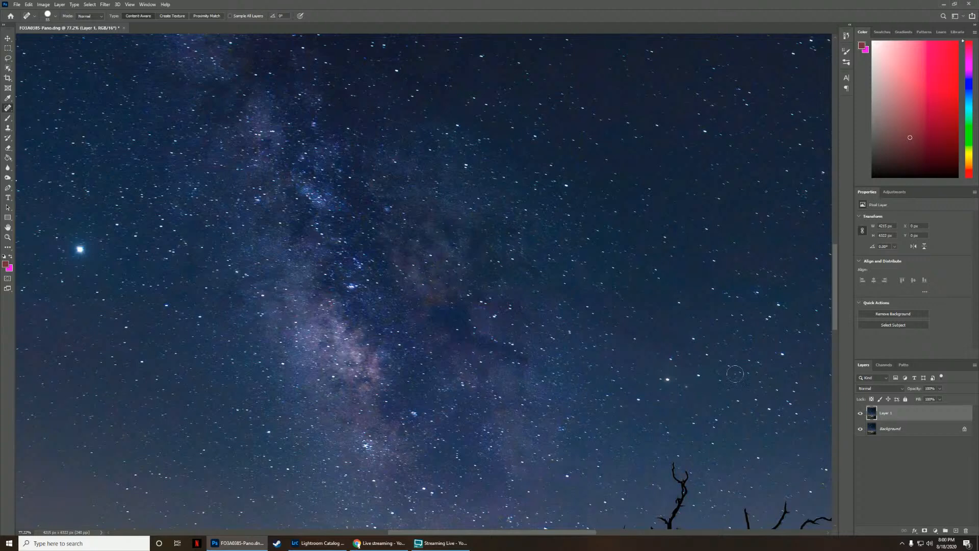
click(860, 415)
click(861, 415)
click(860, 415)
click(860, 413)
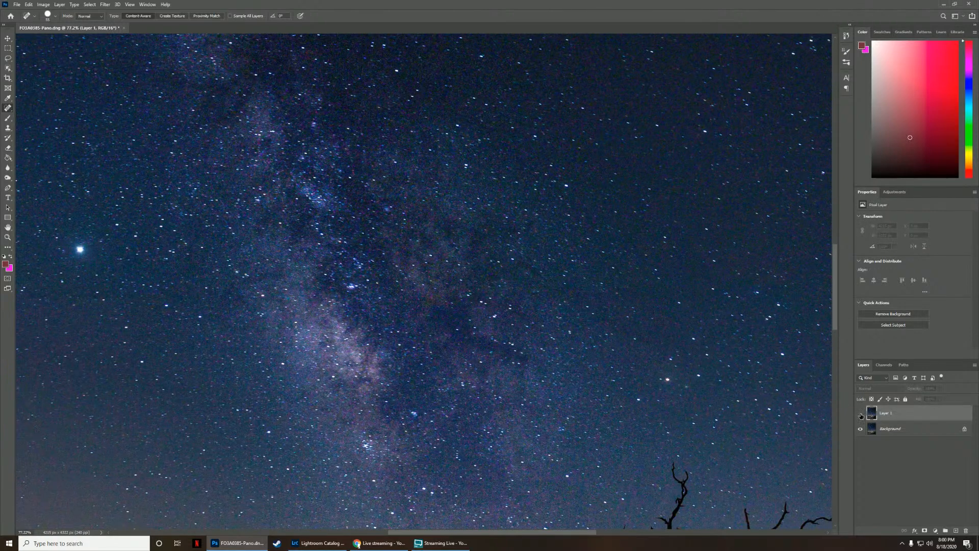
Step: Add a white layer mask to the denoised Layer 1 and switch to the Brush tool for painting on it
click(925, 531)
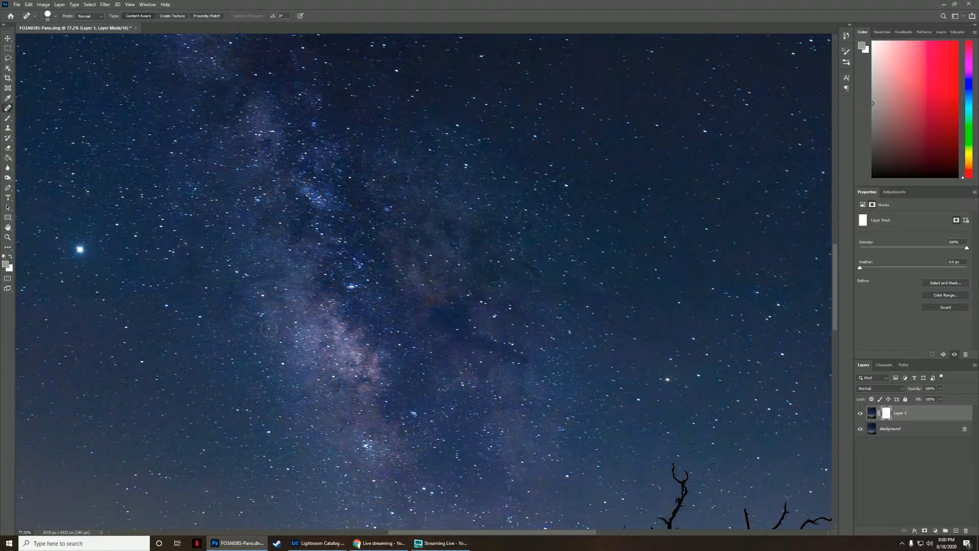
right_click(315, 302)
click(371, 315)
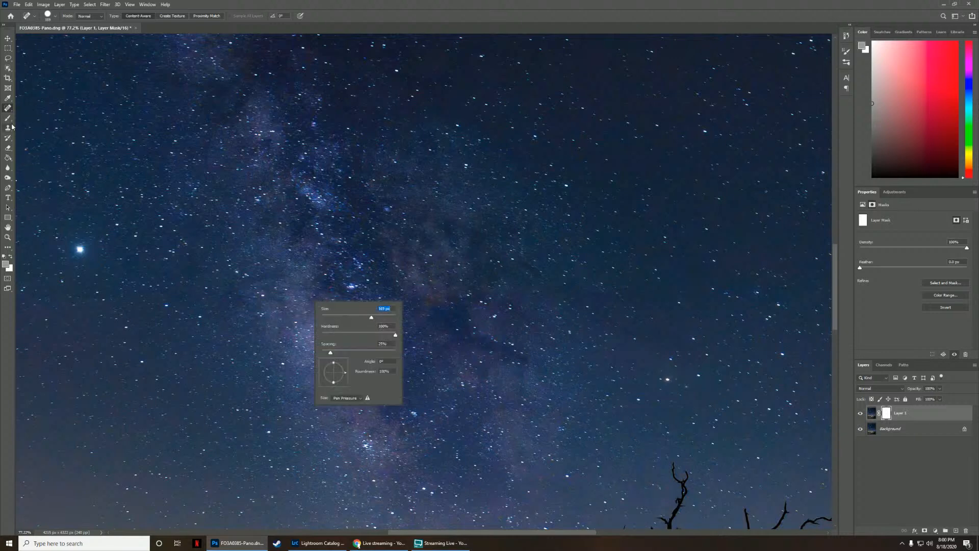
key(b)
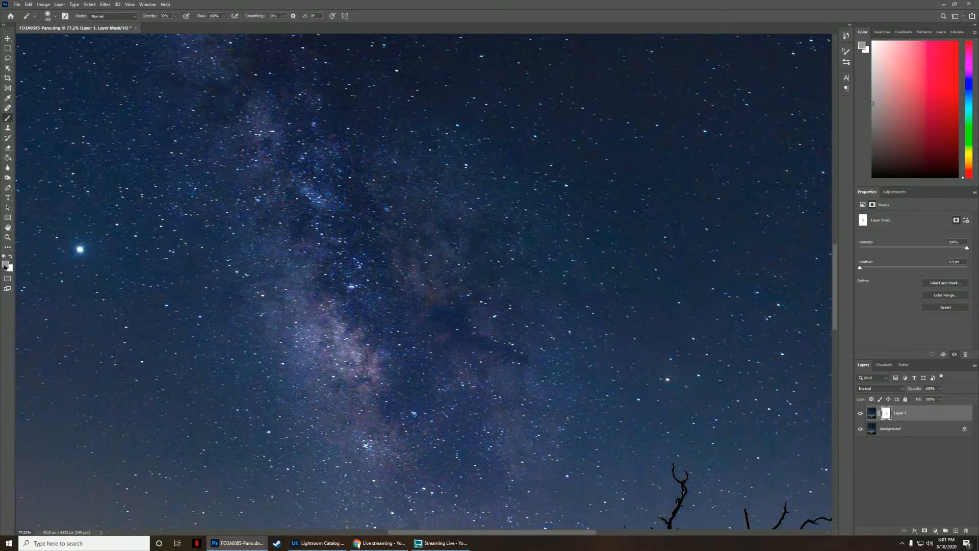
Step: Set the foreground colour to black and paint the Layer 1 mask over the Milky Way core to bring back its original detail
click(5, 264)
click(732, 94)
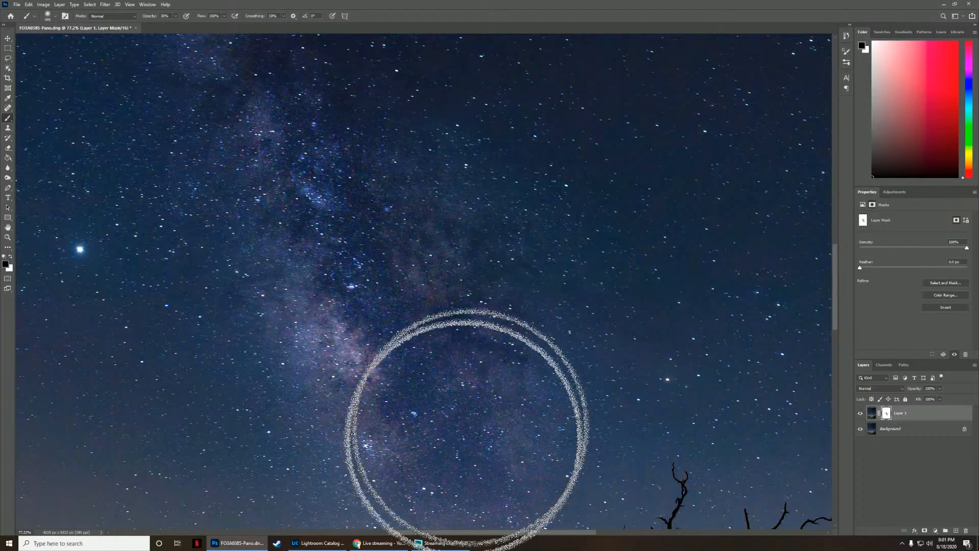
scroll(835, 301, down, 2)
scroll(835, 302, down, 6)
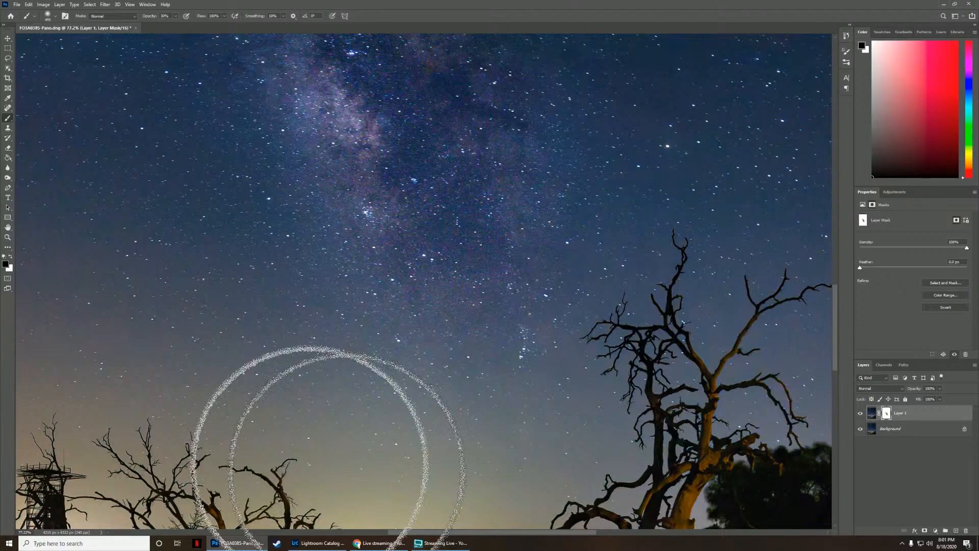
scroll(344, 265, down, 5)
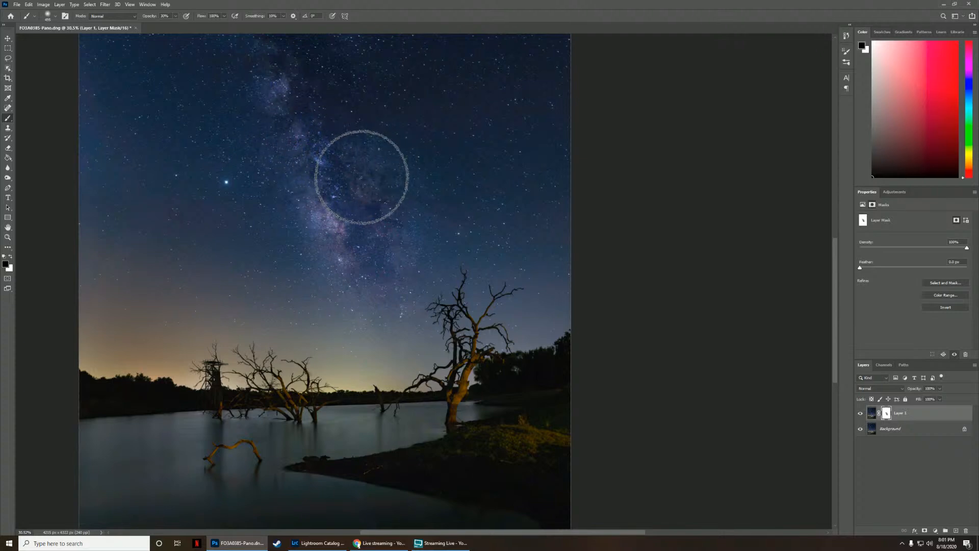
scroll(344, 291, down, 3)
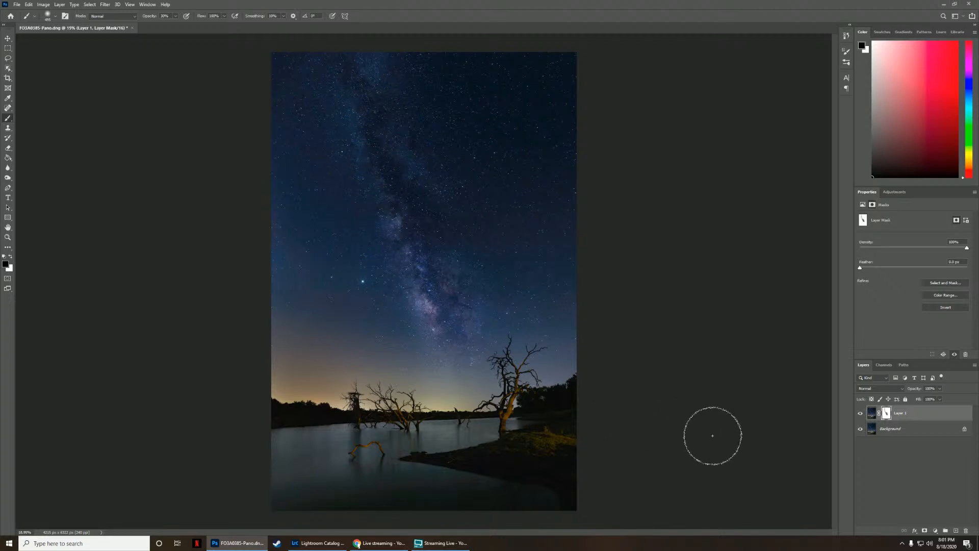
Step: Compare the lake, dead trees and shoreline with and without the masked denoised layer
scroll(492, 468, up, 5)
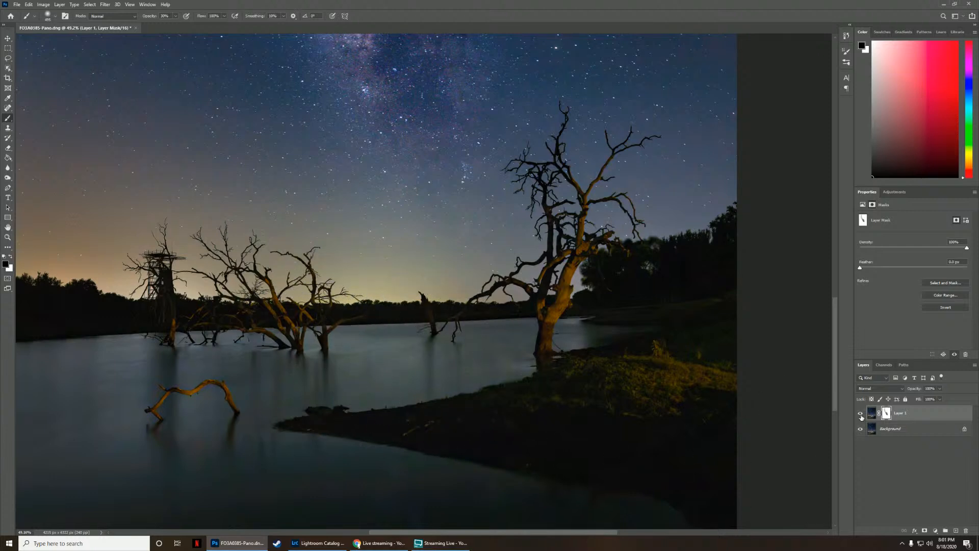
click(861, 414)
click(861, 414)
click(861, 414)
click(861, 414)
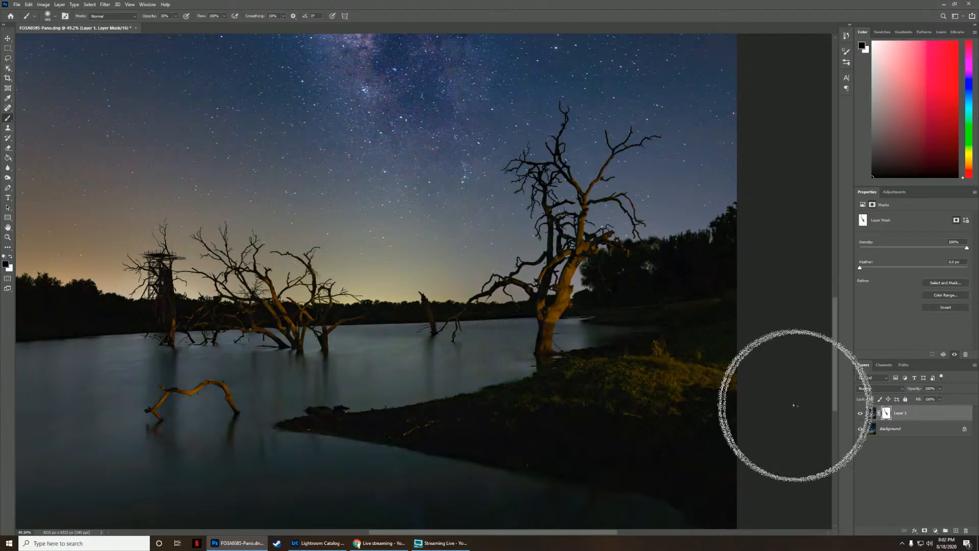
click(859, 414)
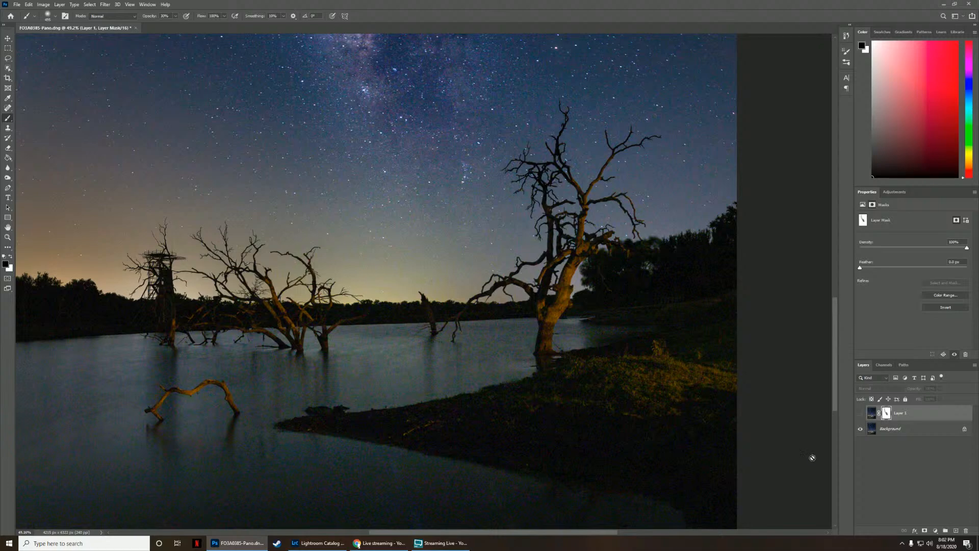
click(859, 413)
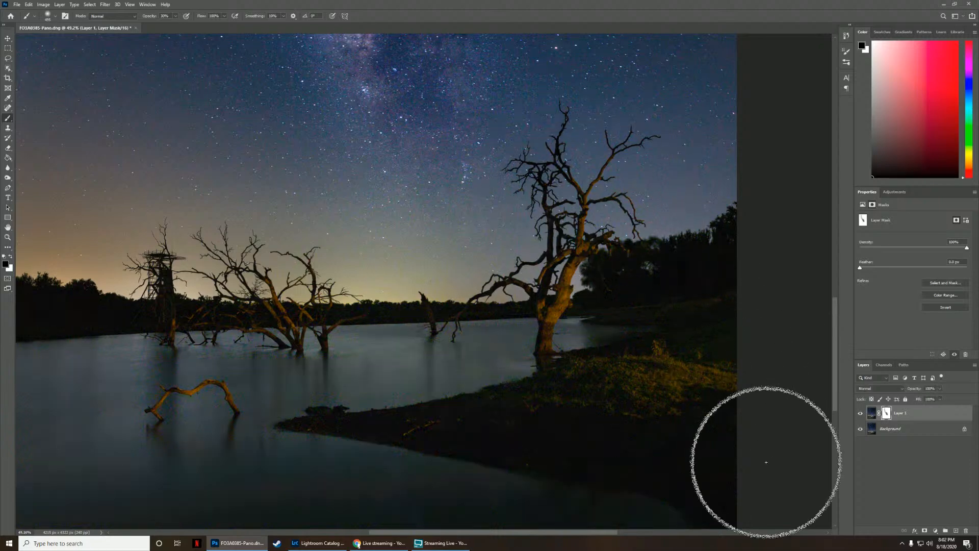
alt+scroll(618, 403, down, 3)
alt+scroll(618, 403, down, 2)
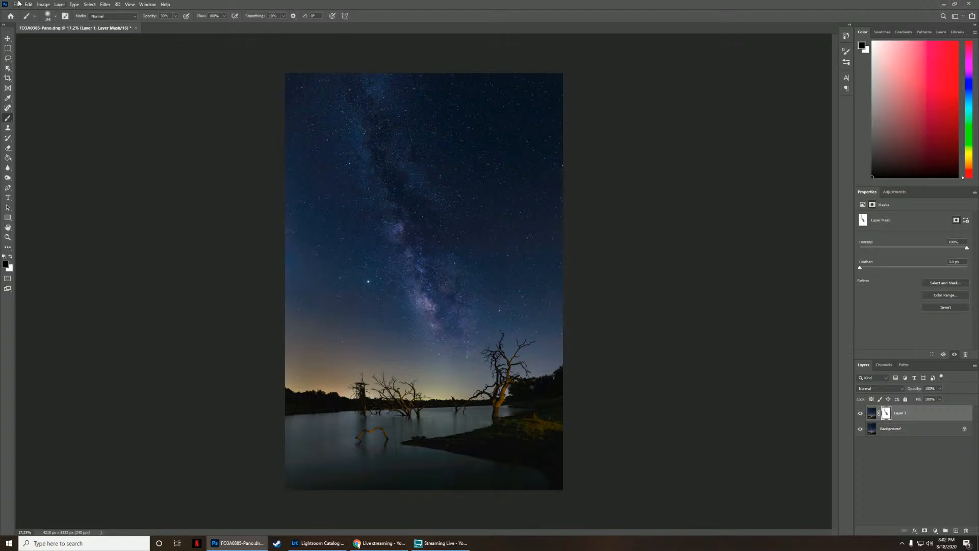
Step: Flatten the image, save it and close the document
click(60, 4)
click(82, 296)
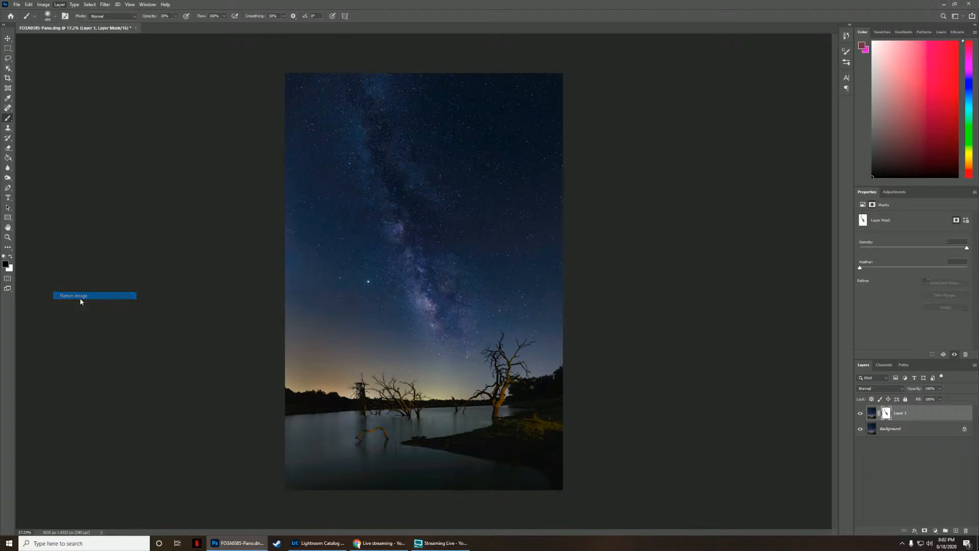
click(17, 5)
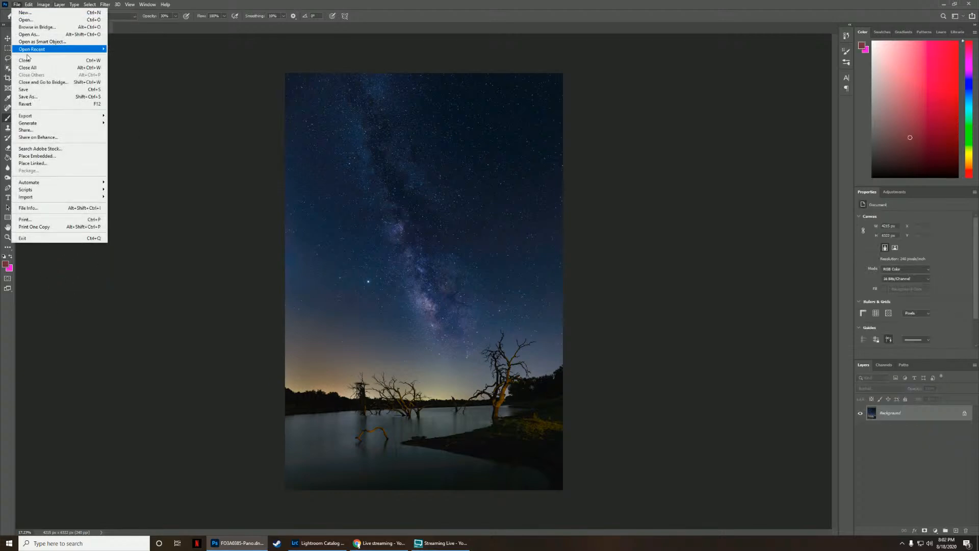
click(31, 88)
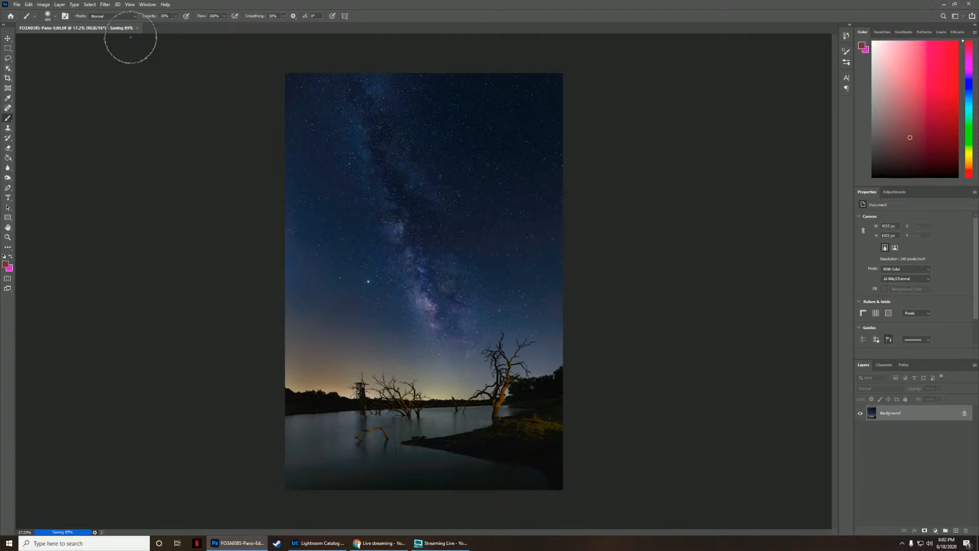
click(111, 28)
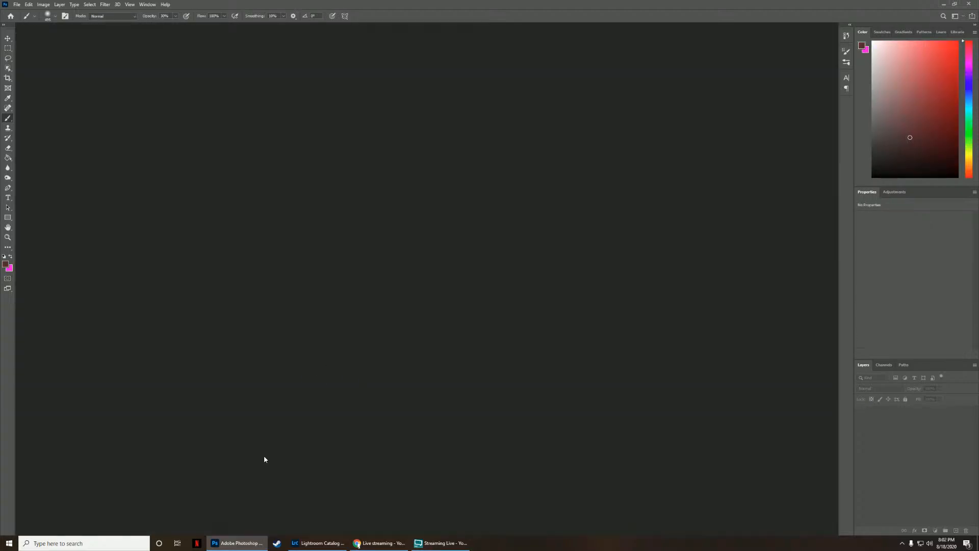
Step: Switch to Lightroom and apply a slanted graduated filter over the panorama's left side with slightly reduced exposure and highlights
click(317, 543)
mouse_move(490, 532)
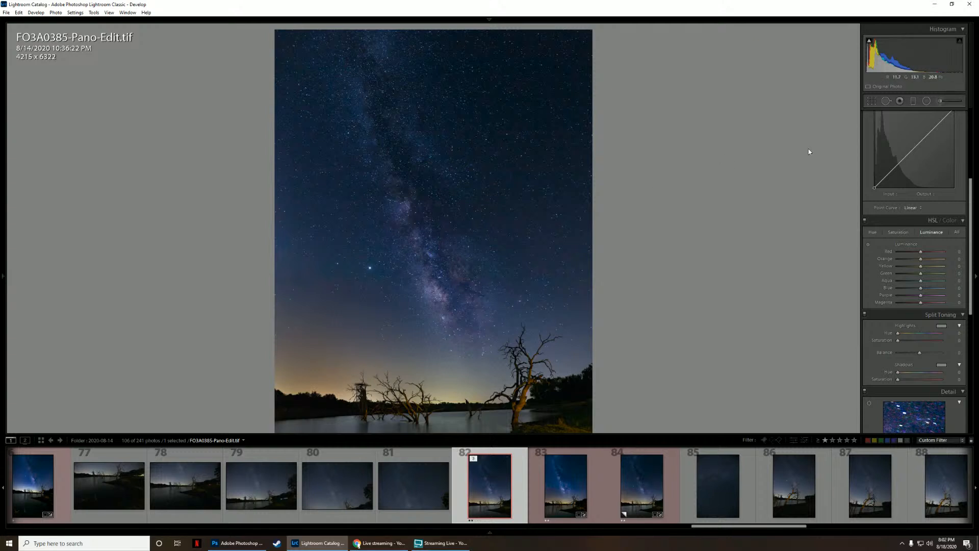
key(m)
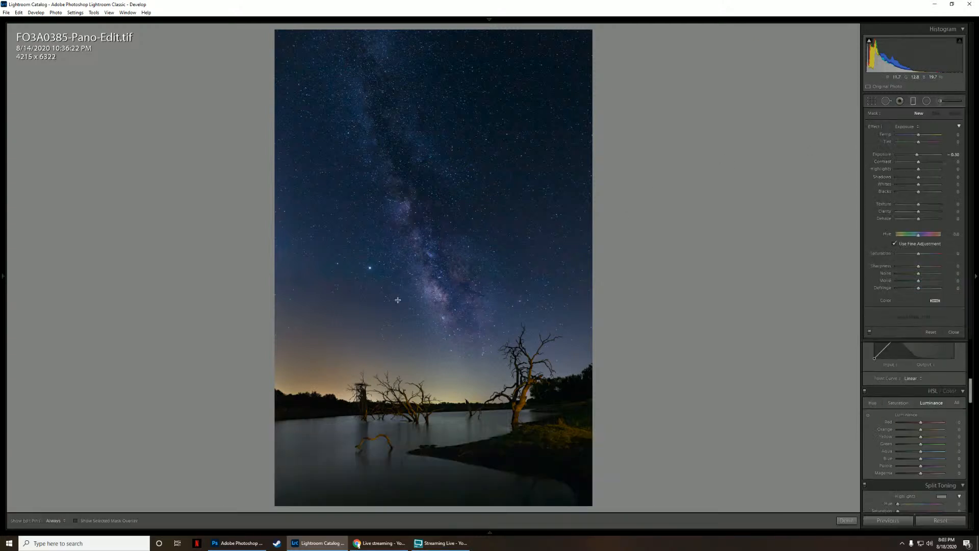
drag(254, 335, 464, 306)
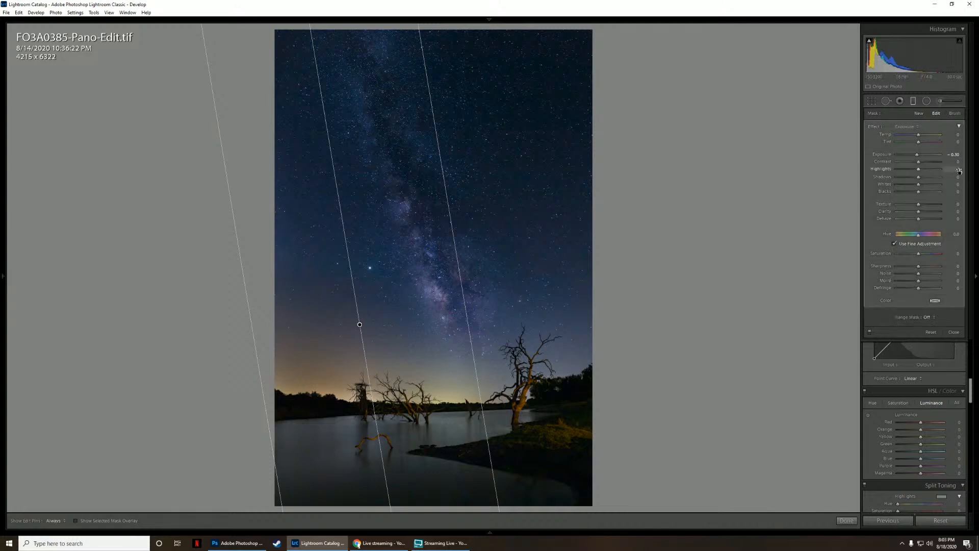
drag(958, 171, 953, 170)
key(m)
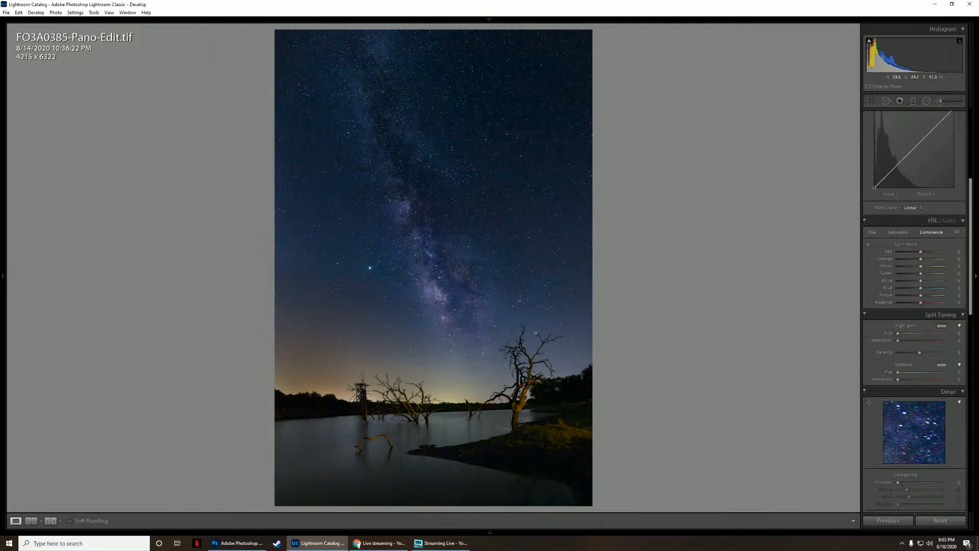
Step: Add an inverted radial filter with the Highlights effect, centred over the large dead tree and shore at the panorama's right edge
click(926, 100)
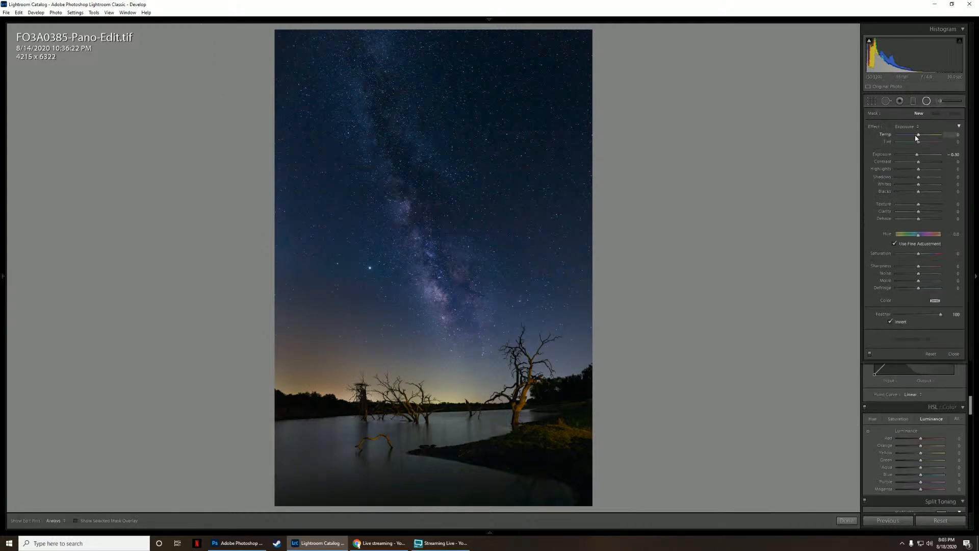
click(906, 126)
click(891, 172)
drag(563, 354, 655, 448)
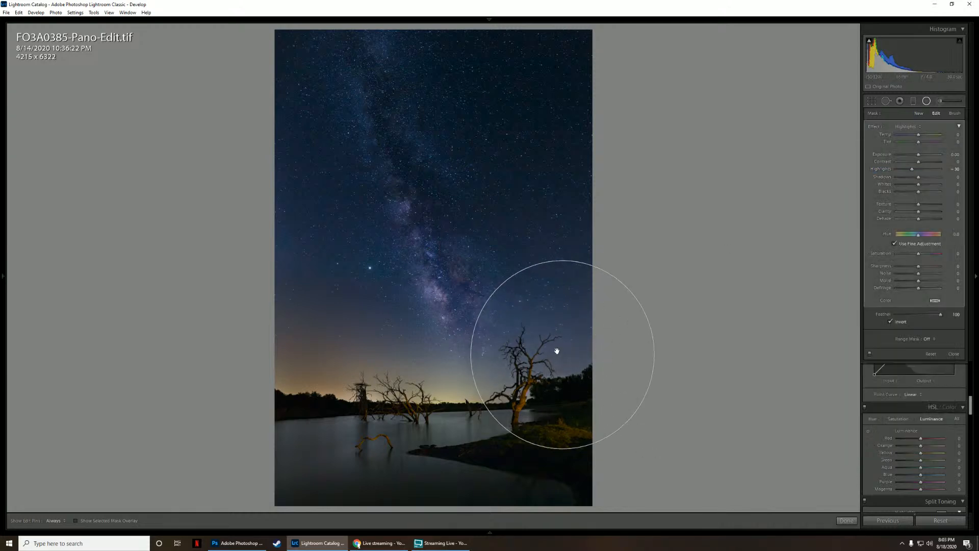
drag(561, 355, 556, 370)
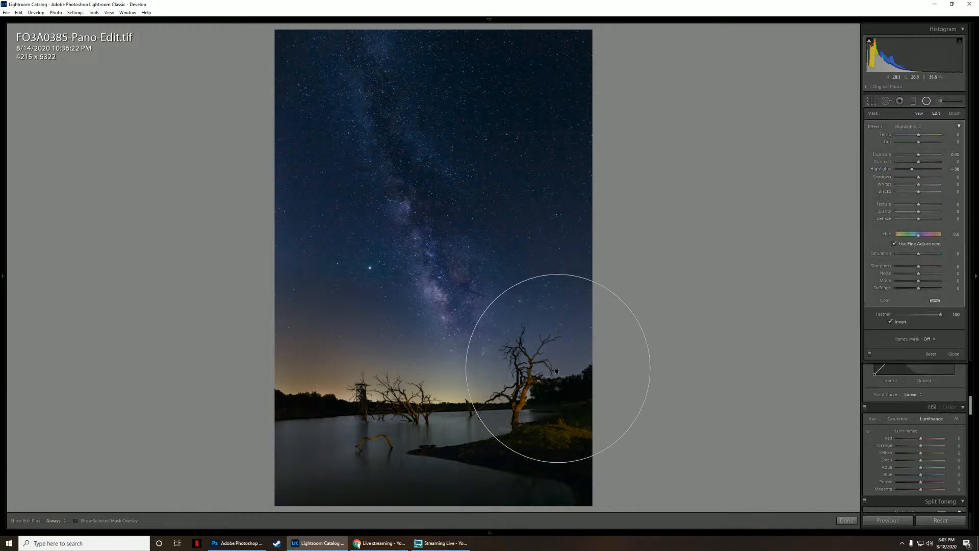
click(926, 101)
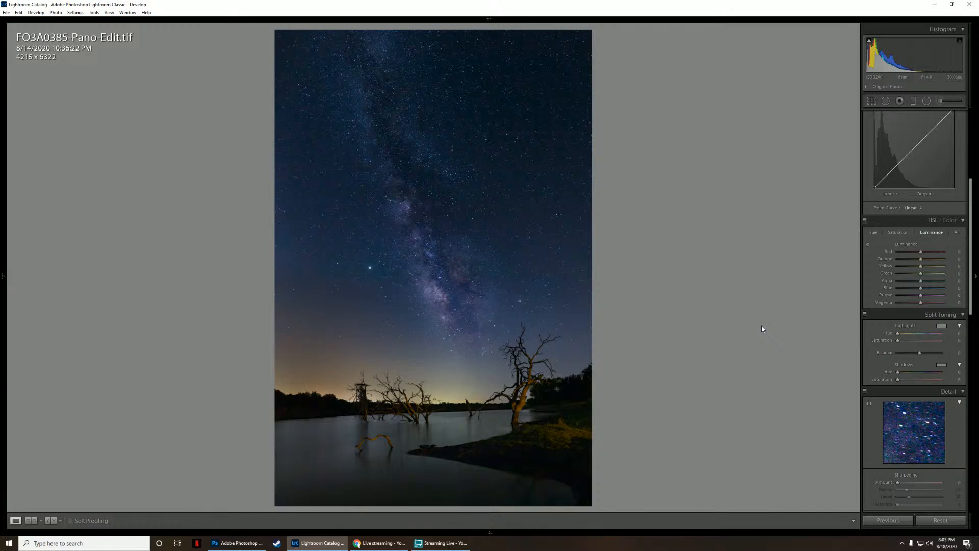
drag(970, 269, 956, 351)
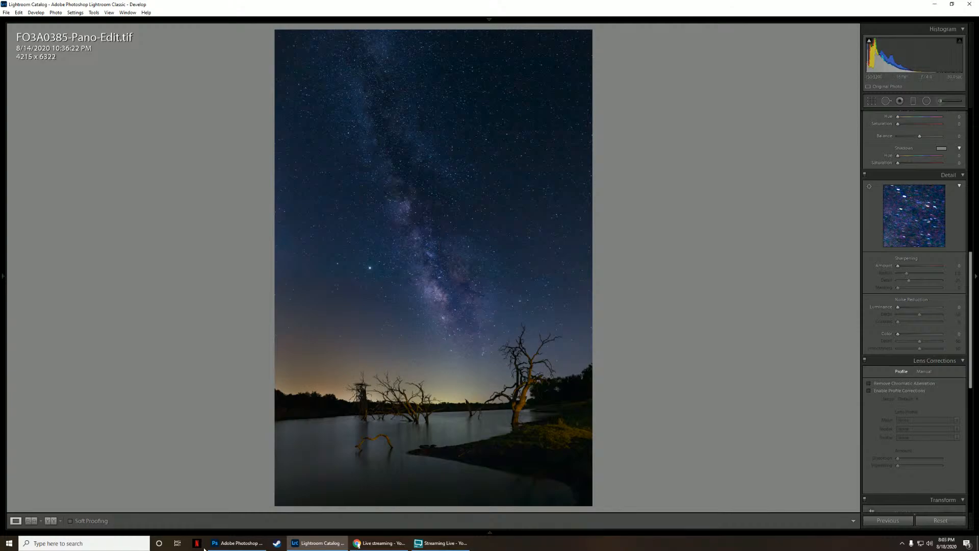
click(242, 543)
click(106, 4)
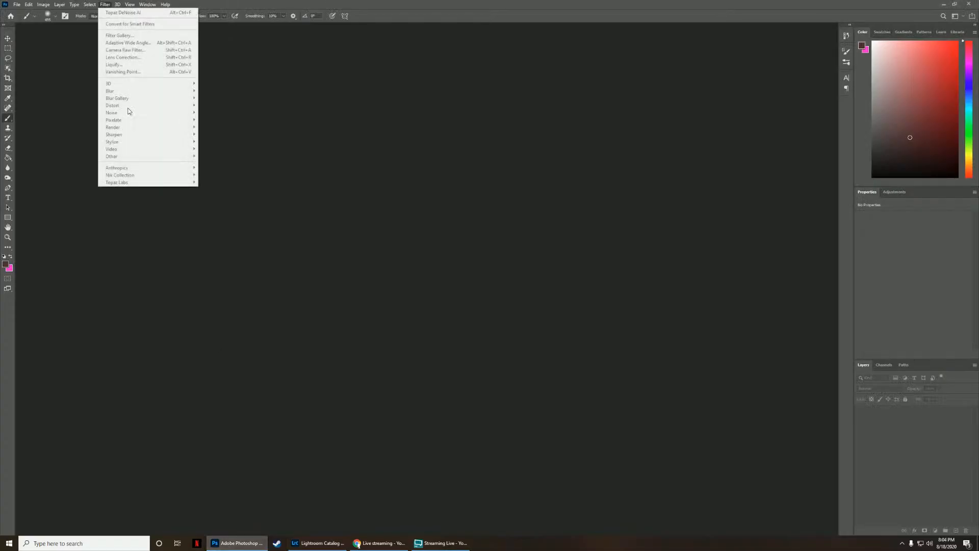
click(312, 178)
mouse_move(426, 539)
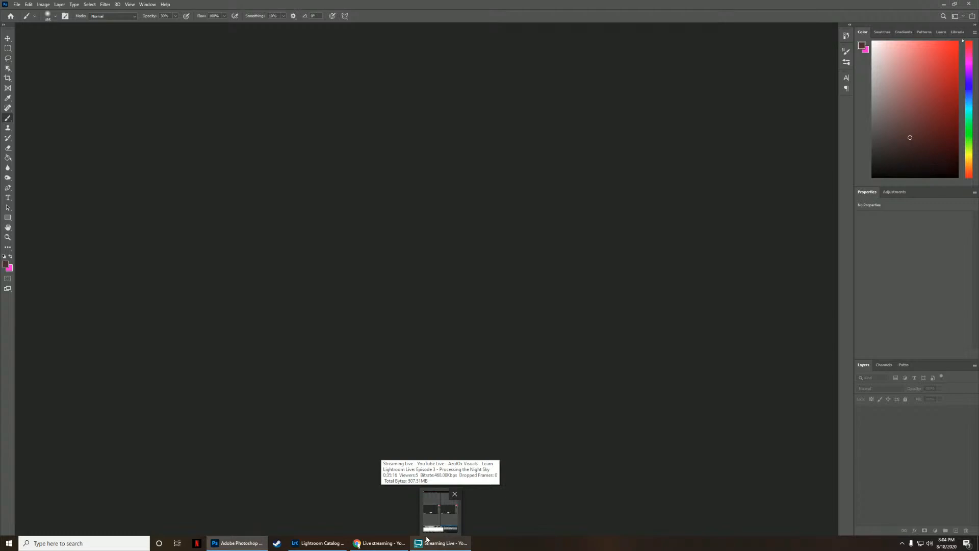
click(426, 544)
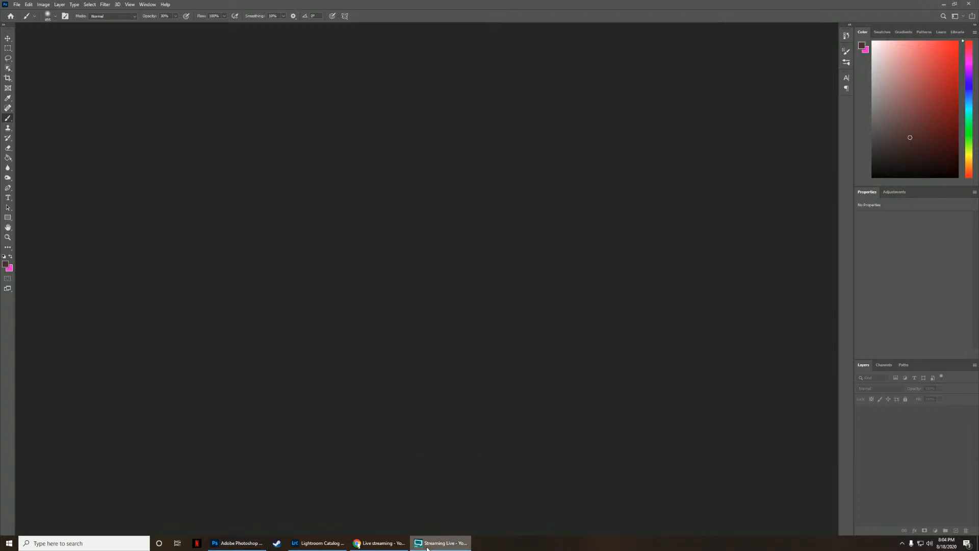
Step: Return to Lightroom and review the vertical dead-tree shots from FO3A0388.CR2 through FO3A0392.CR2
click(319, 544)
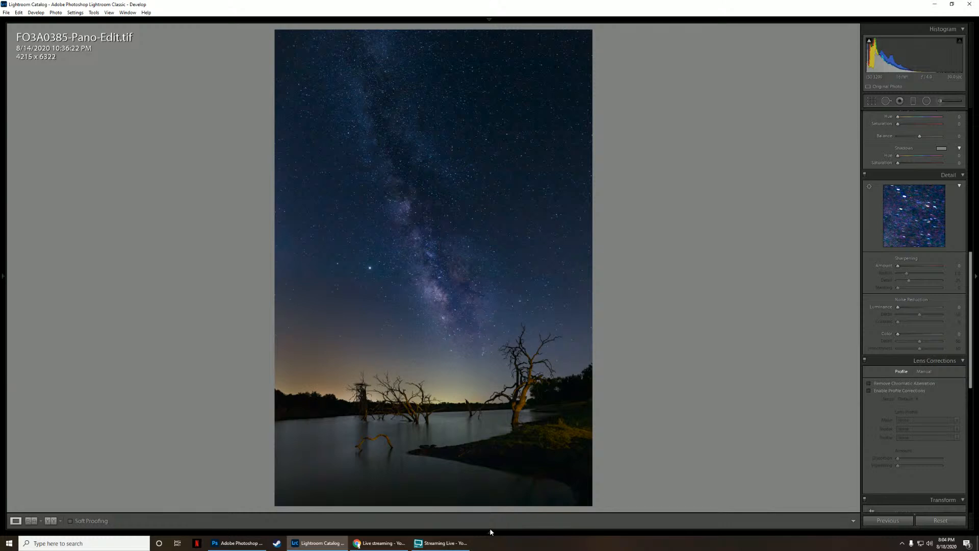
mouse_move(490, 532)
scroll(500, 514, down, 10)
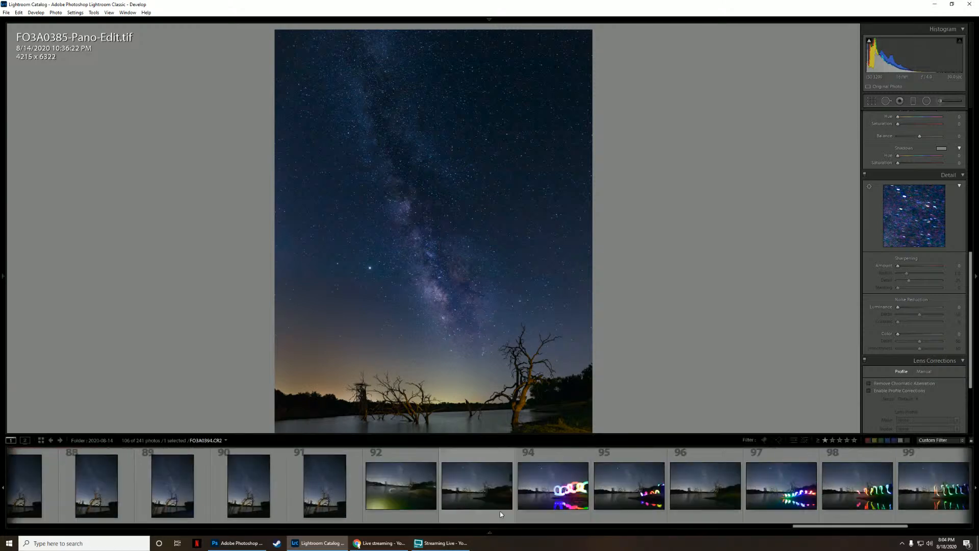
scroll(500, 514, up, 4)
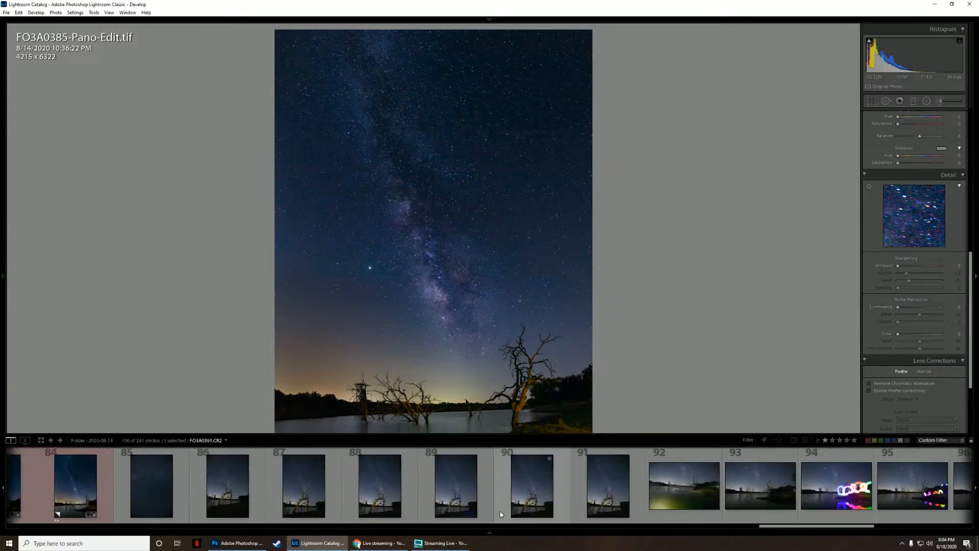
click(293, 492)
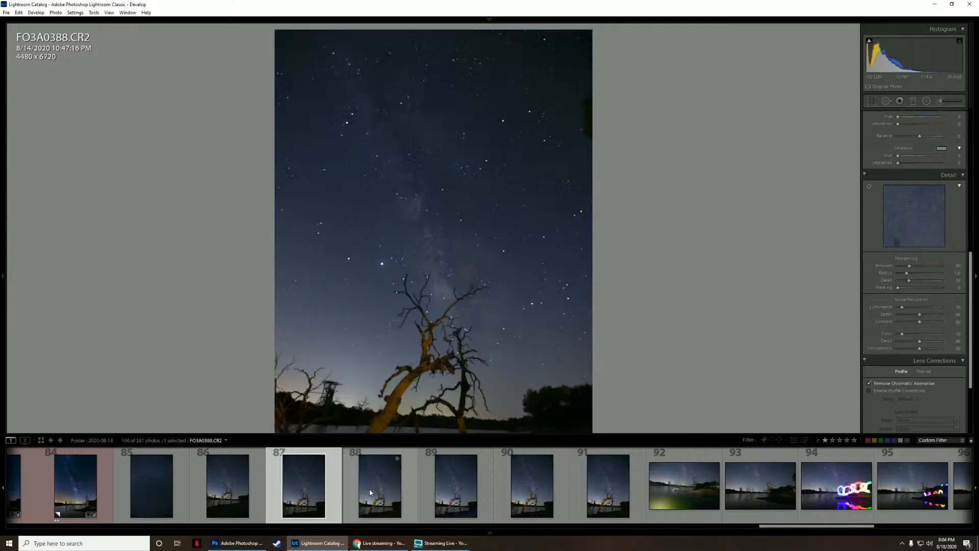
click(370, 491)
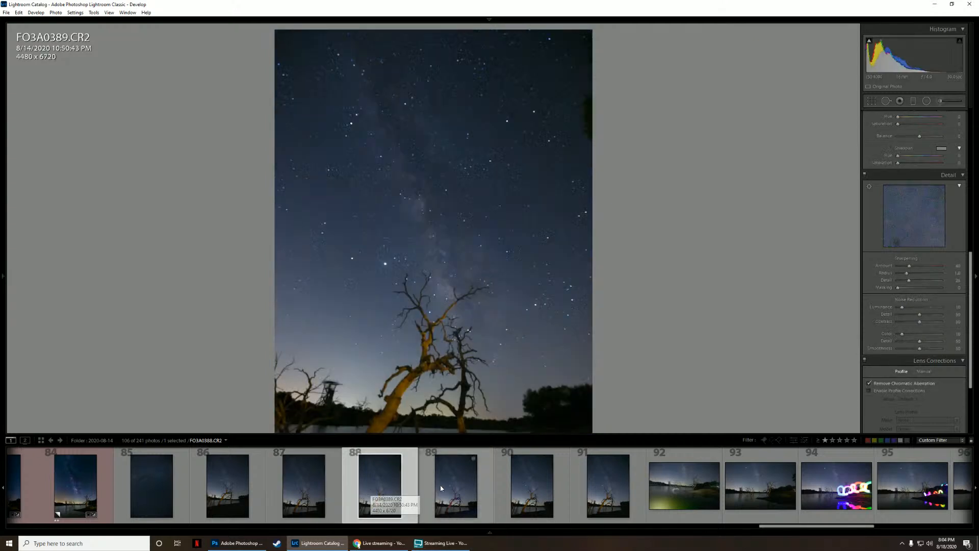
click(441, 488)
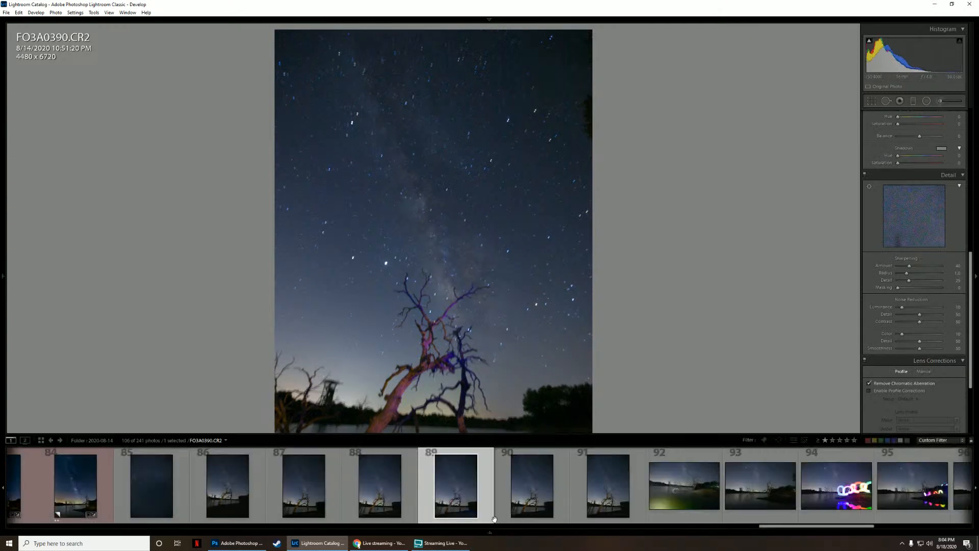
click(515, 506)
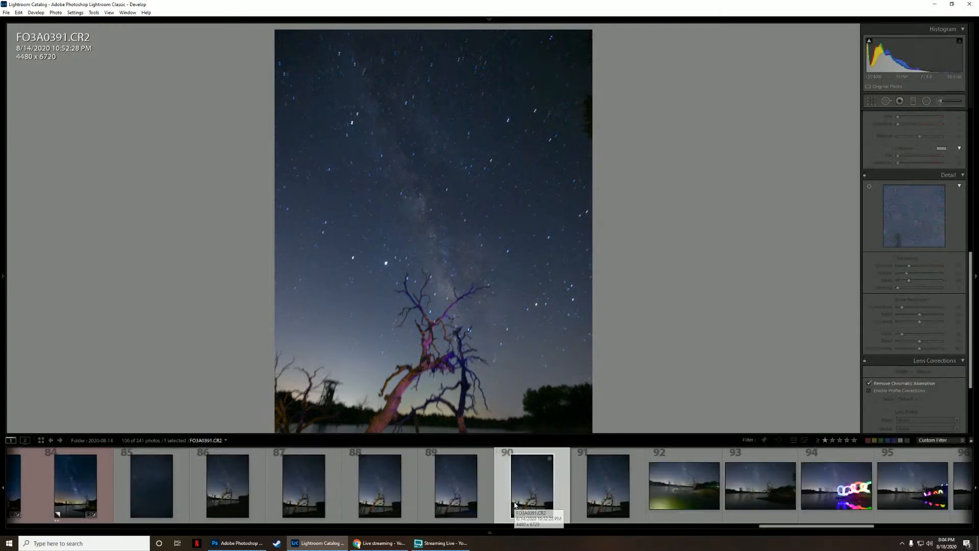
click(606, 480)
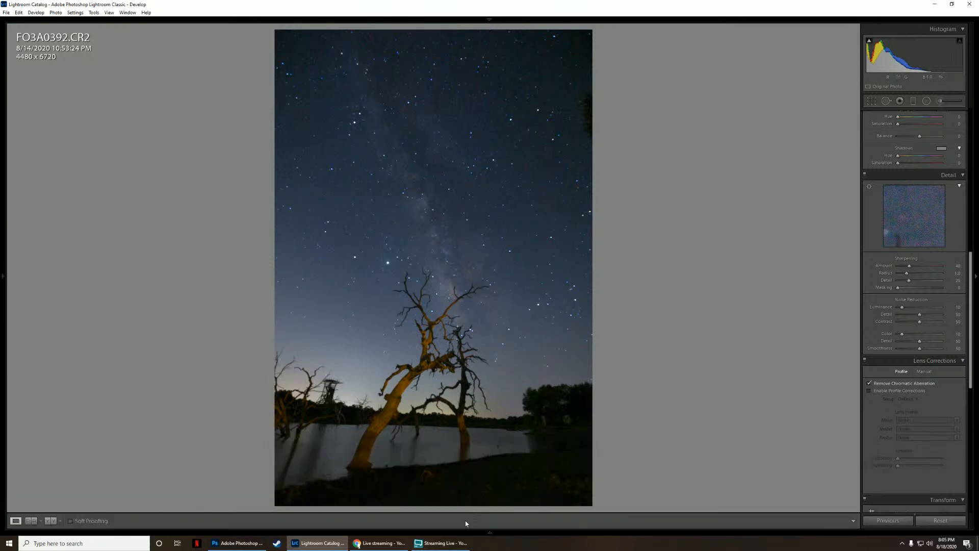
Step: Review the horizontal lakeside shots between FO3A0395.CR2 and FO3A0401.CR2, comparing the light-painting frames with the unpainted one
mouse_move(465, 523)
scroll(430, 480, down, 3)
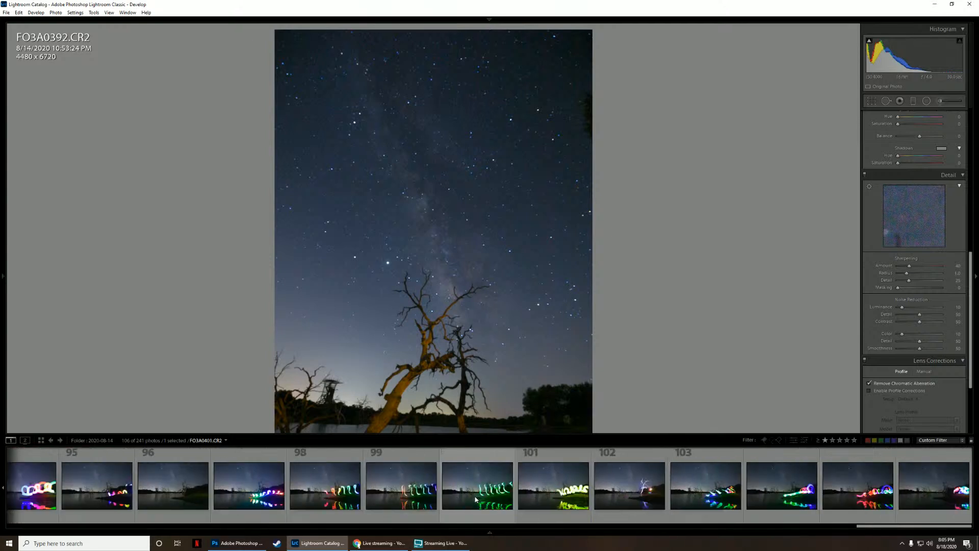
click(401, 484)
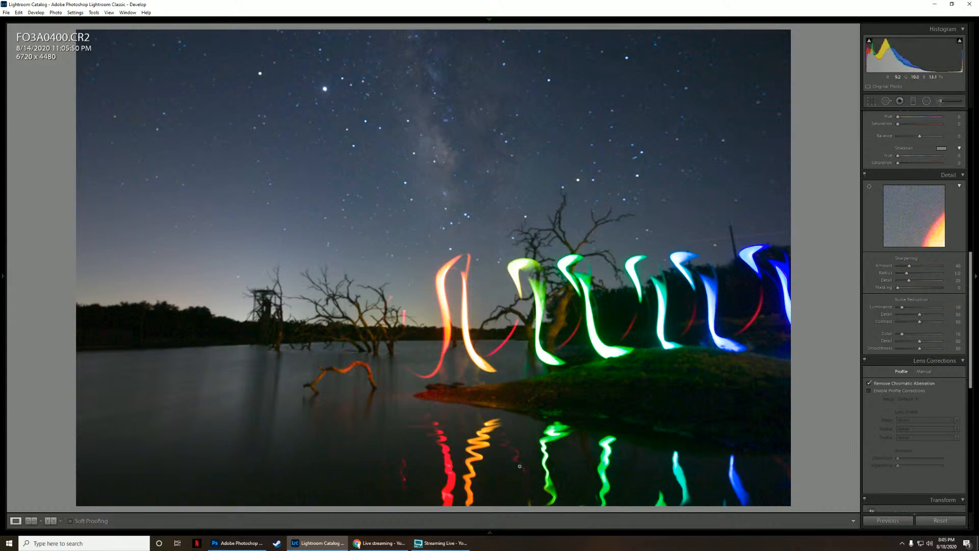
mouse_move(490, 530)
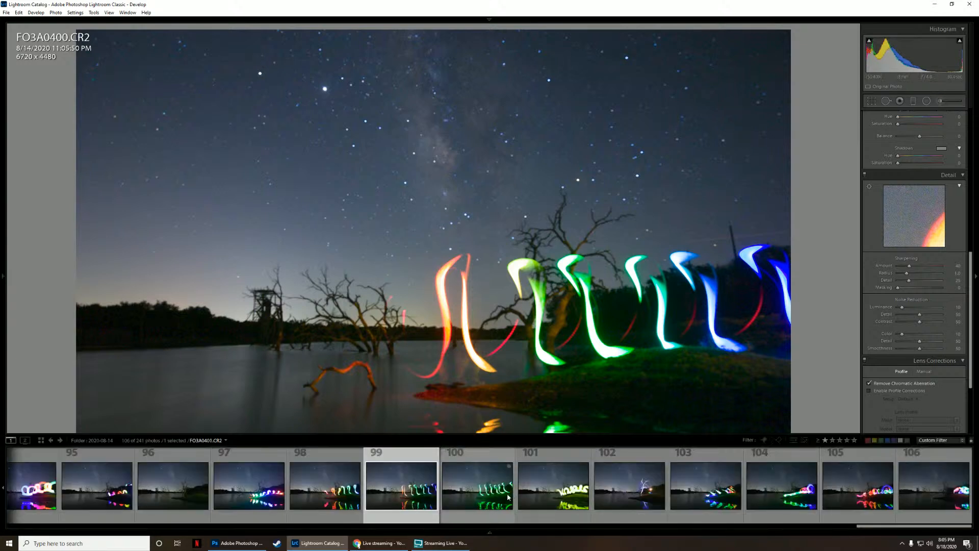
key(Right)
click(550, 493)
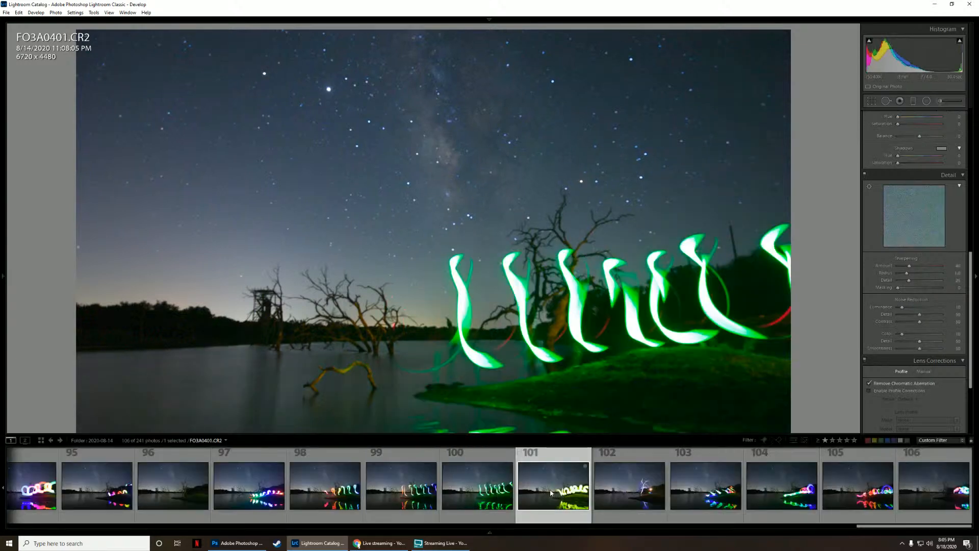
click(261, 505)
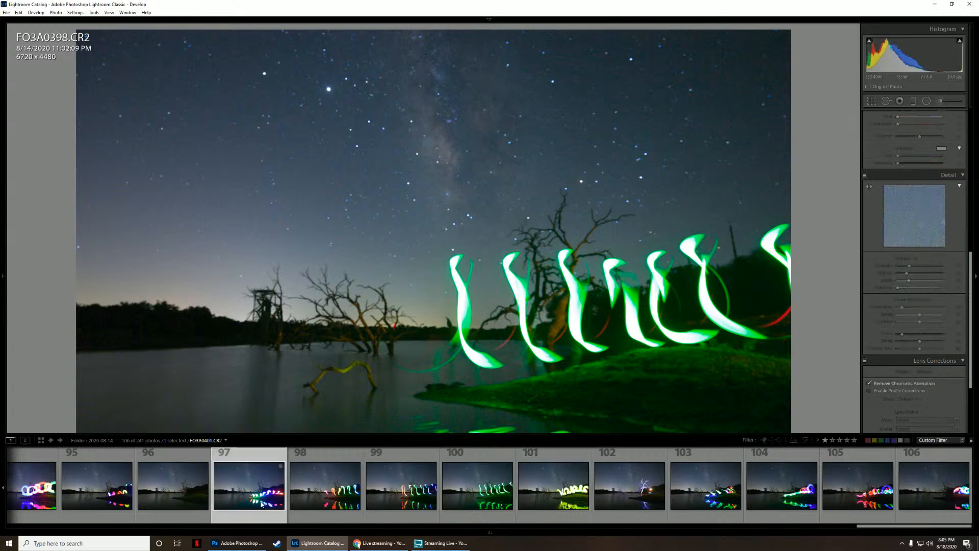
click(194, 493)
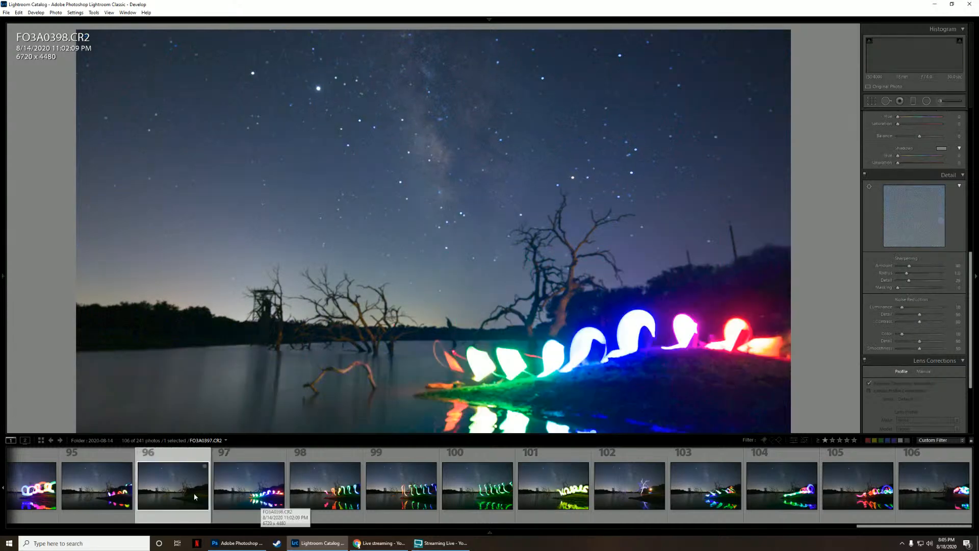
click(102, 489)
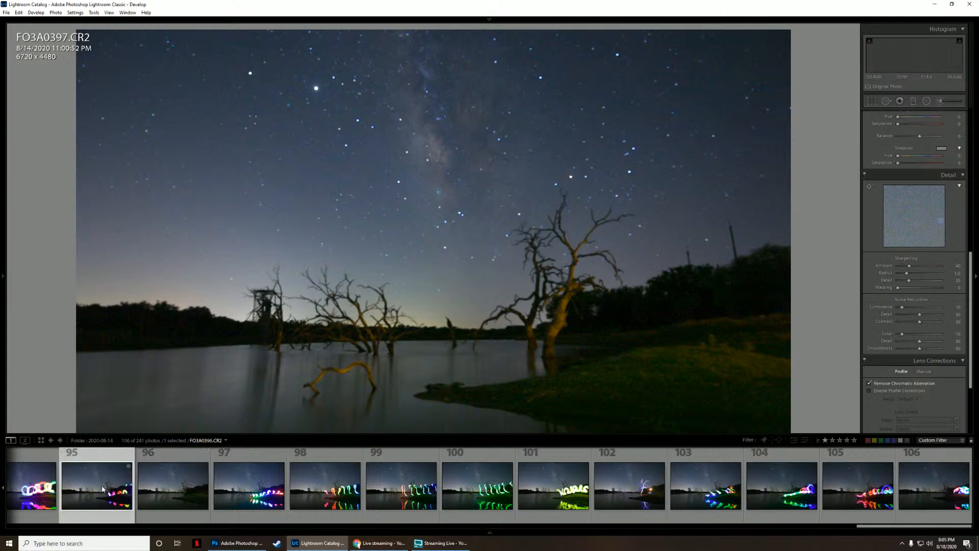
scroll(189, 486, up, 4)
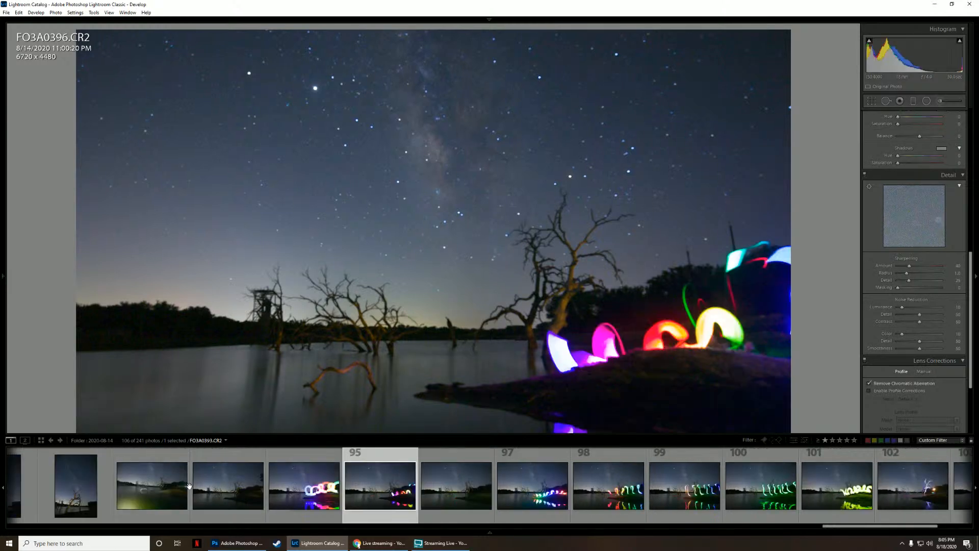
click(320, 487)
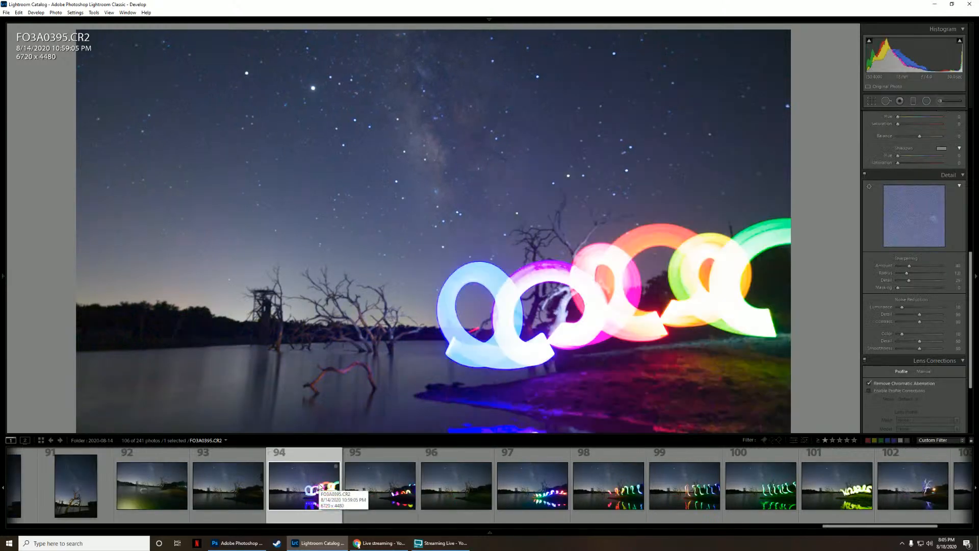
scroll(318, 487, up, 4)
click(312, 483)
Step: Go back to the start of the shoot and view twilight frame FO3A0320.CR2 with its exposure settings overlaid
scroll(312, 483, up, 20)
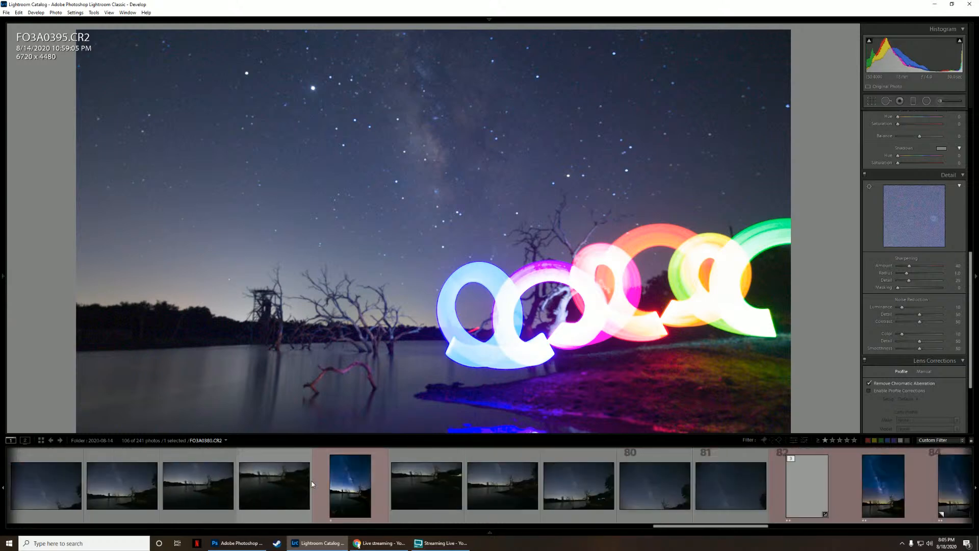
scroll(312, 483, up, 10)
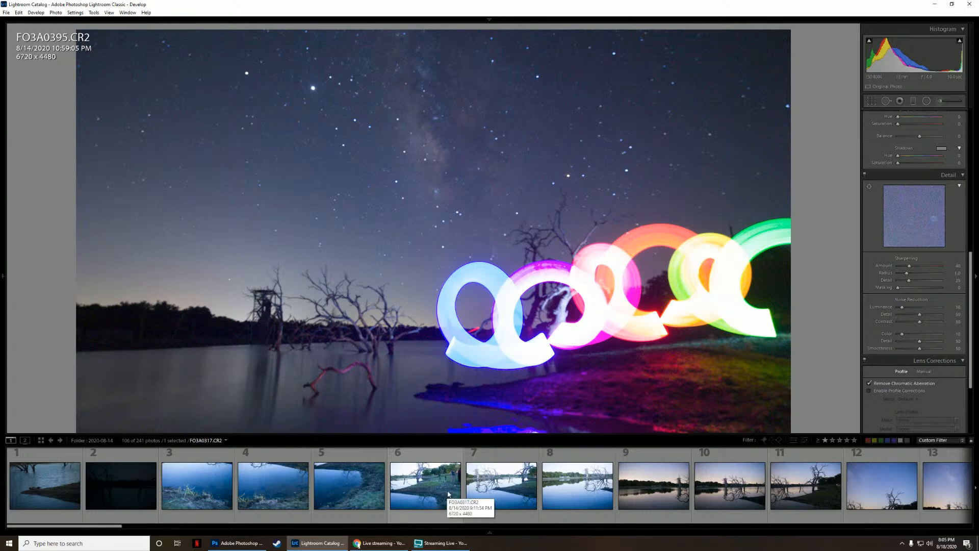
scroll(449, 493, down, 4)
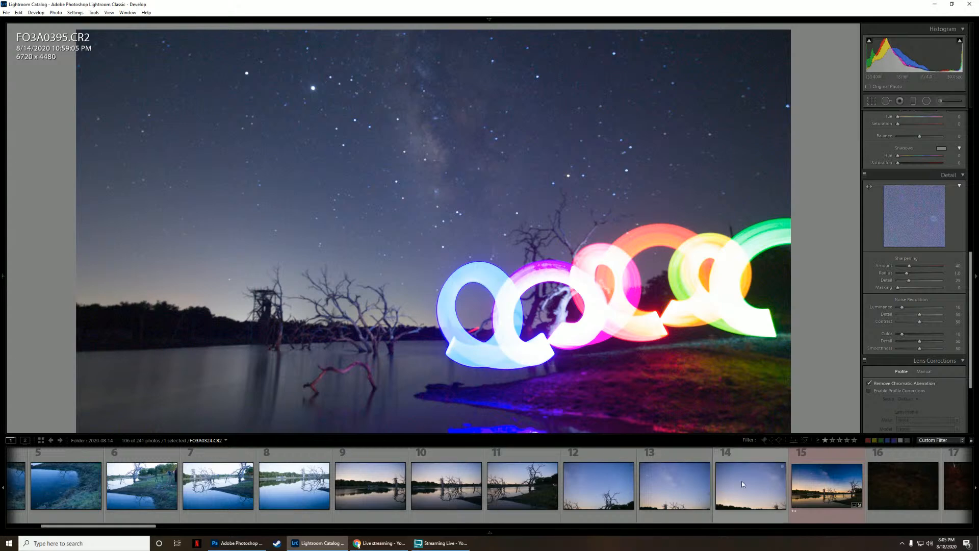
click(380, 500)
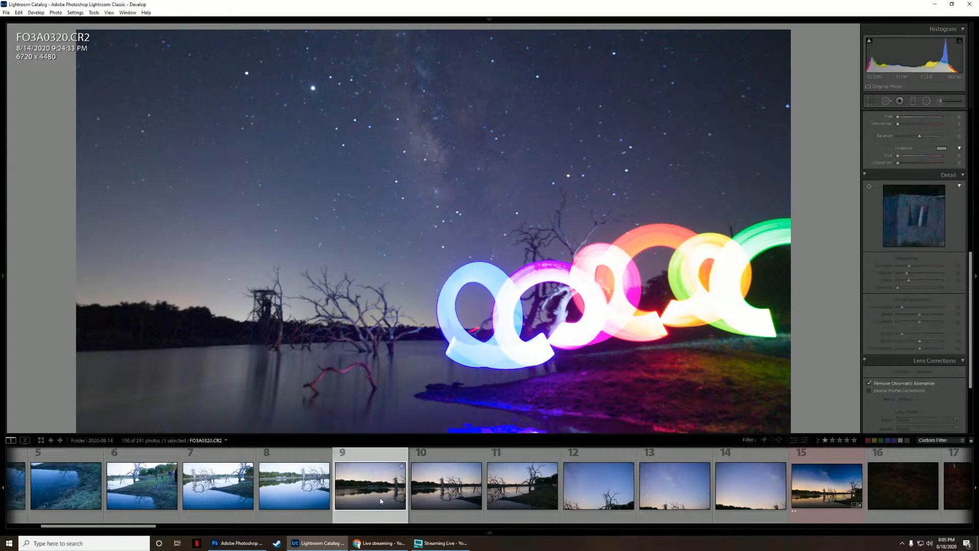
key(i)
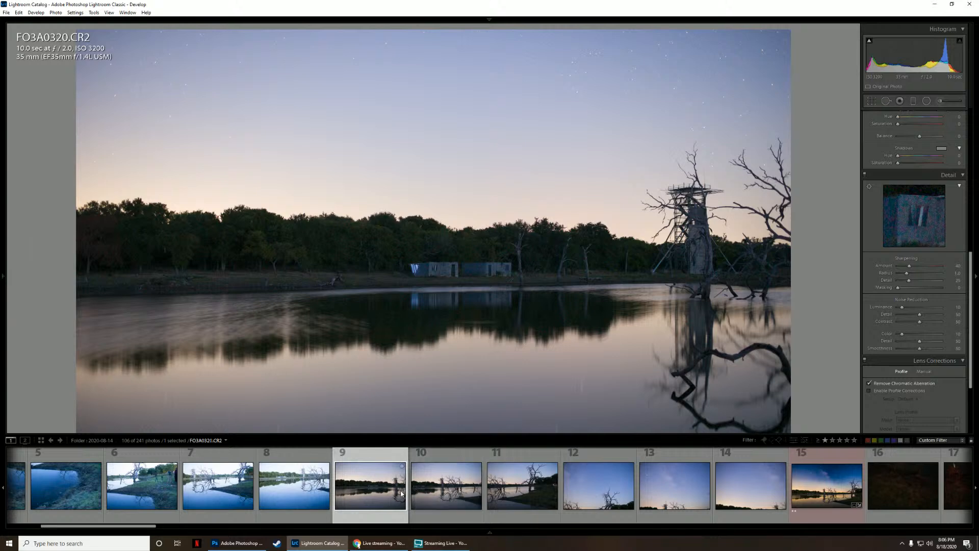
Step: Review the remaining twilight panorama source frames from FO3A0321.CR2 through FO3A0325.CR2
click(439, 493)
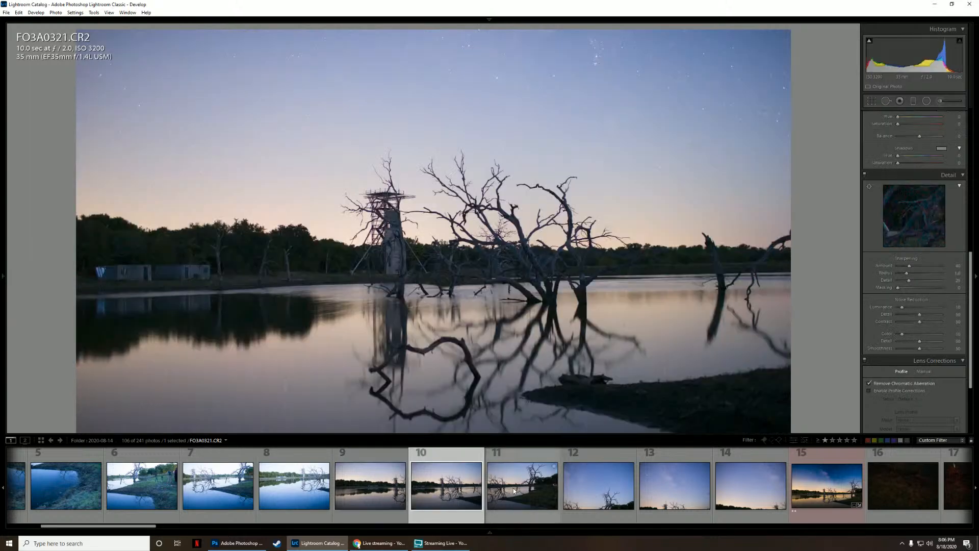
click(513, 487)
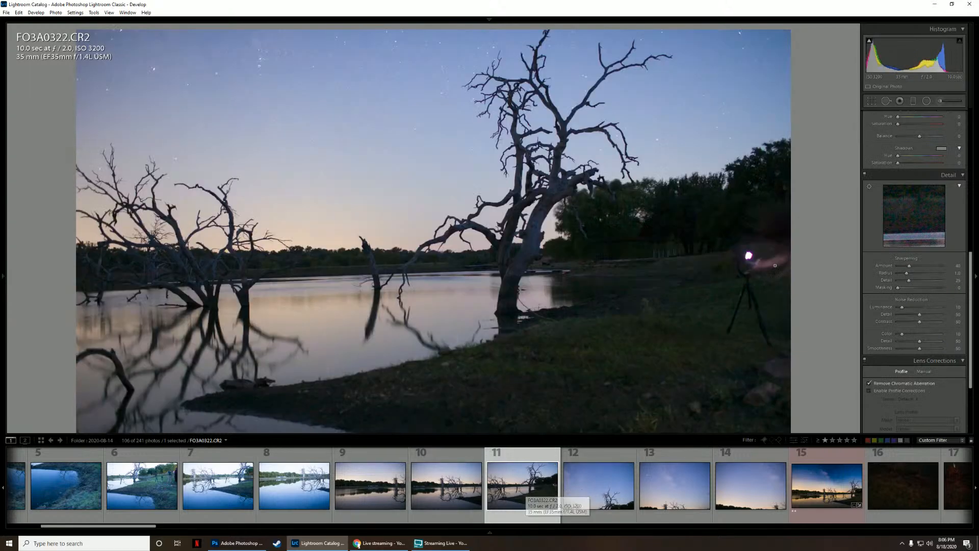
key(F6)
click(489, 532)
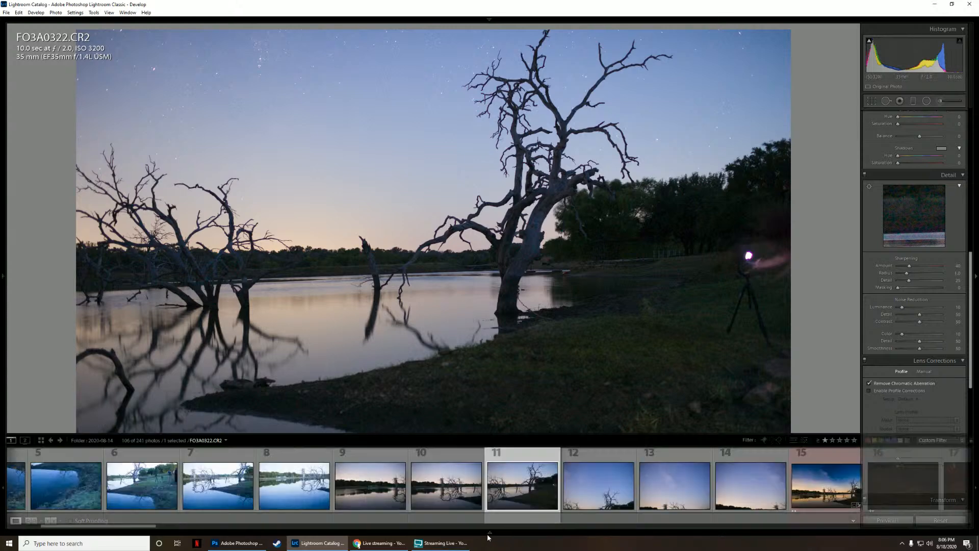
click(592, 485)
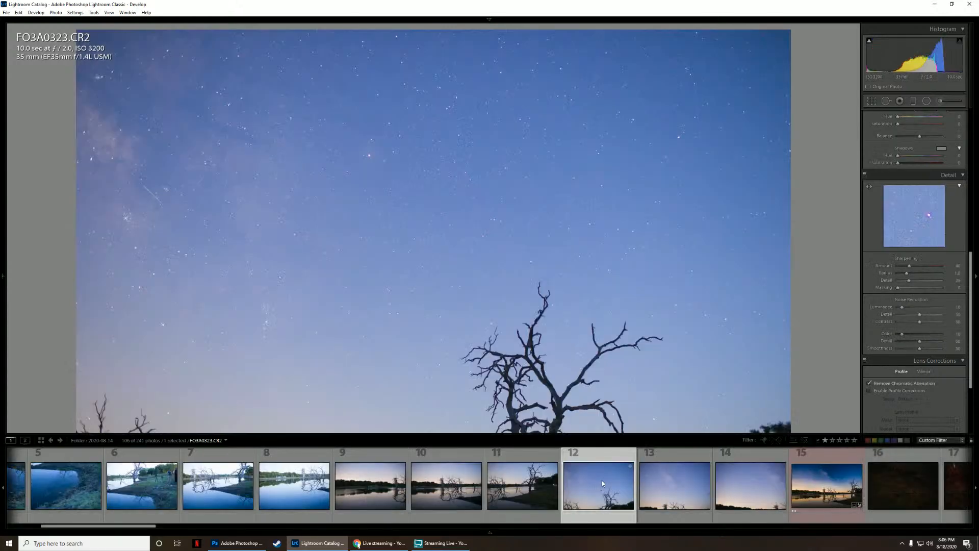
click(686, 497)
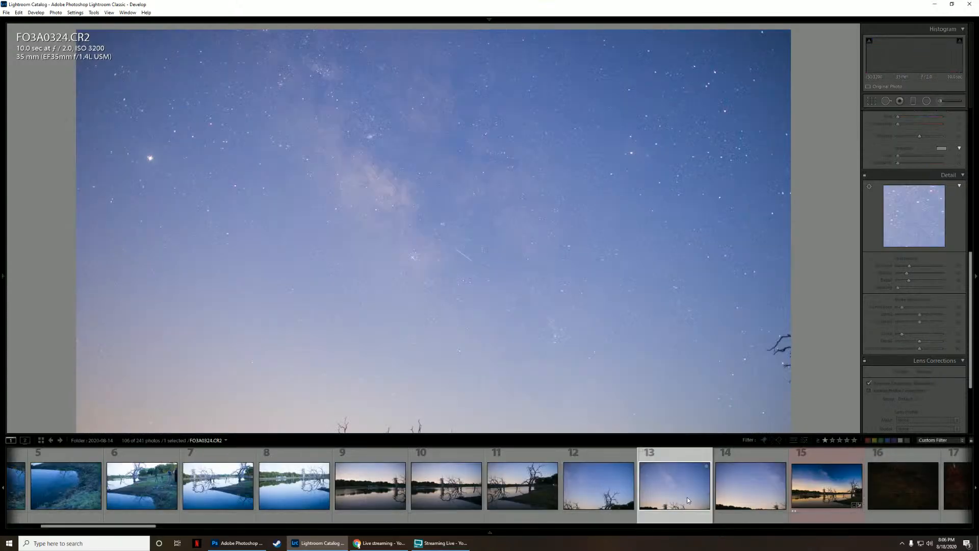
click(740, 498)
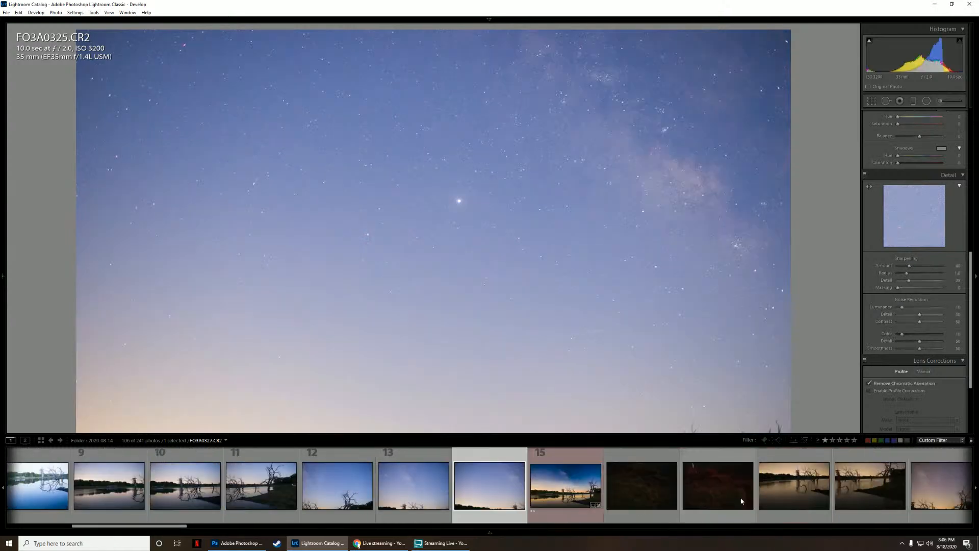
Step: Select FO3A0320.CR2 through FO3A0325.CR2, look up the Panorama photo merge option, and view the finished FO3A0320-Pano.dng
shift+click(90, 486)
right_click(90, 485)
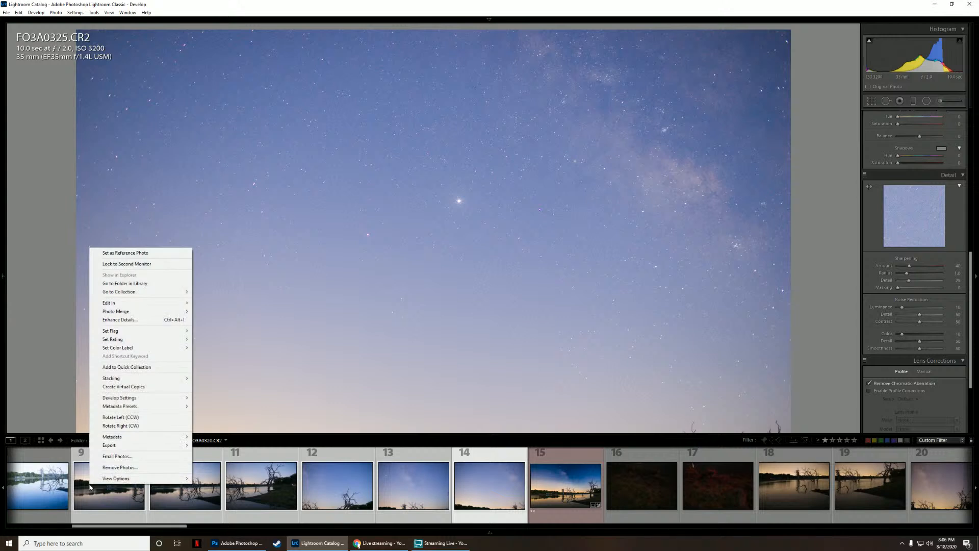
mouse_move(132, 314)
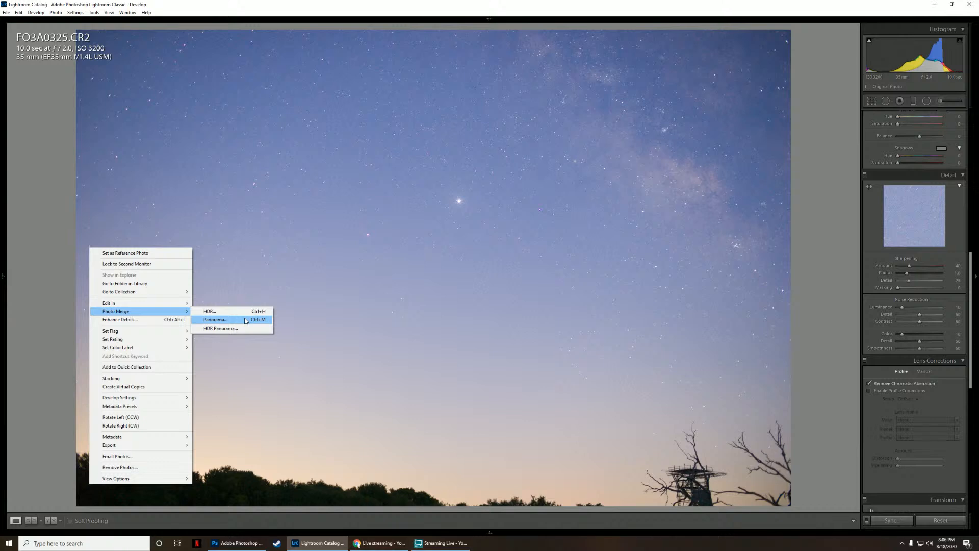
click(490, 531)
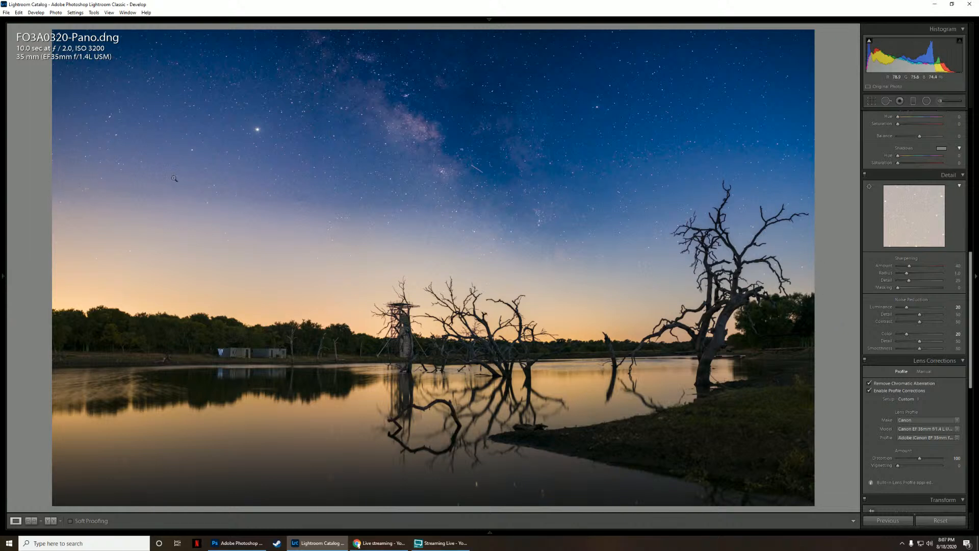
click(926, 102)
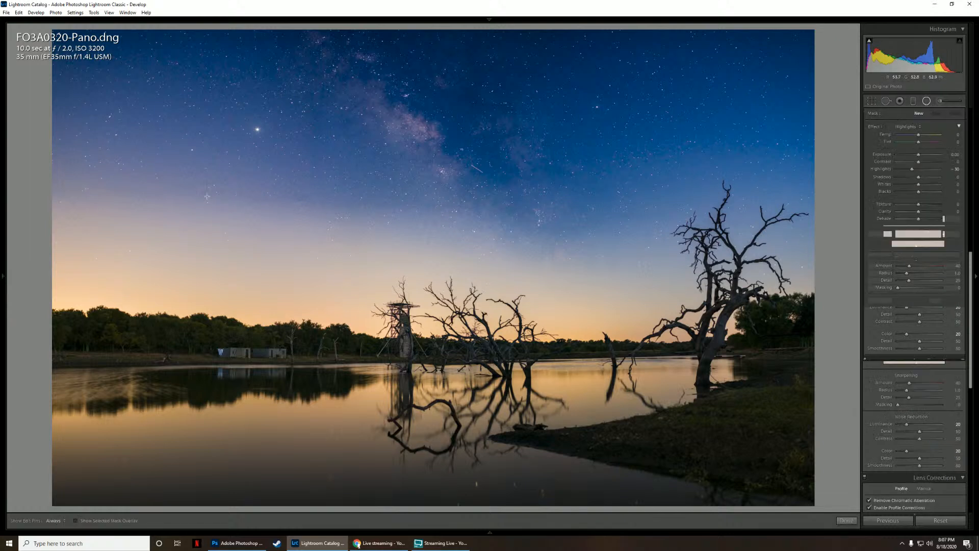
drag(249, 190, 496, 290)
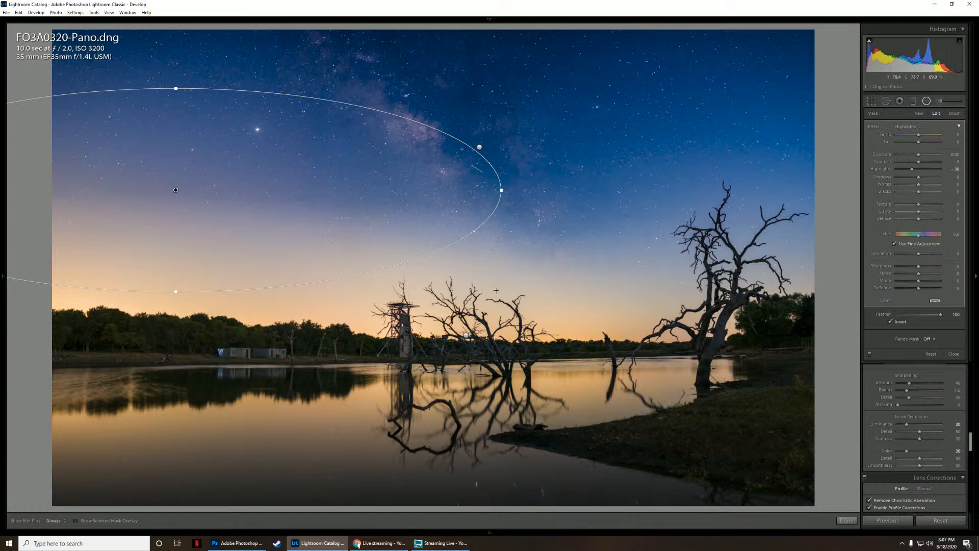
key(Delete)
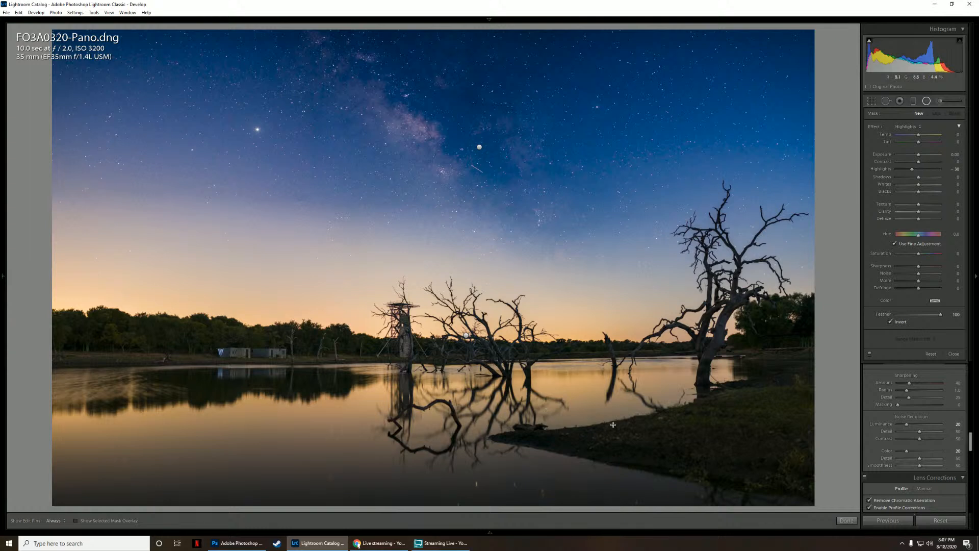
click(926, 102)
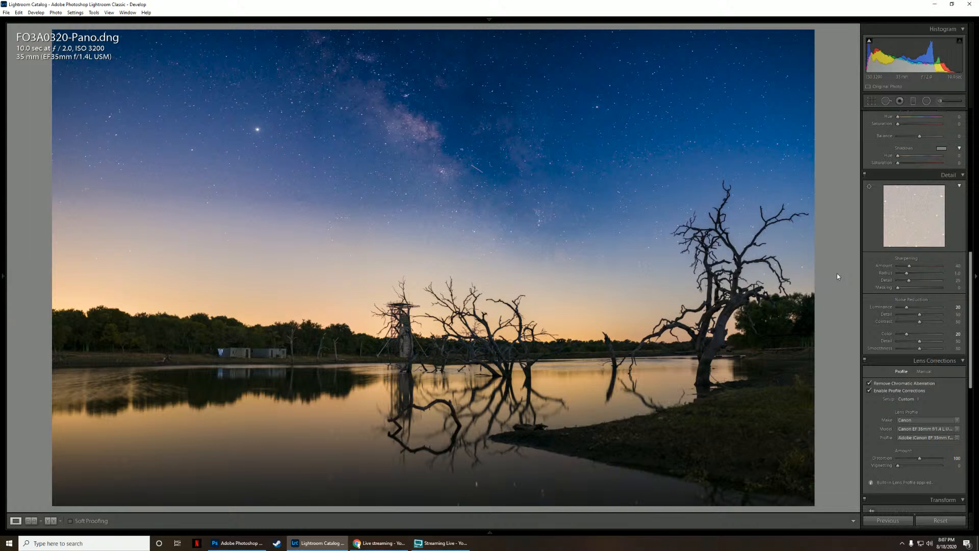
Step: Overlay capture date and dimensions, compare FO3A0328.CR2 with FO3A0331-Pano.dng, and browse the following night frames
key(i)
key(i)
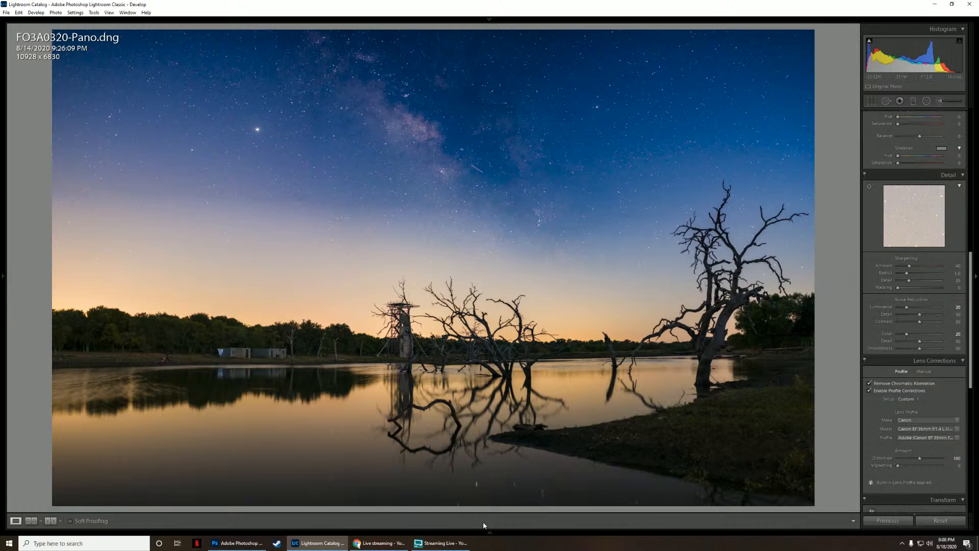
mouse_move(501, 535)
scroll(483, 513, down, 4)
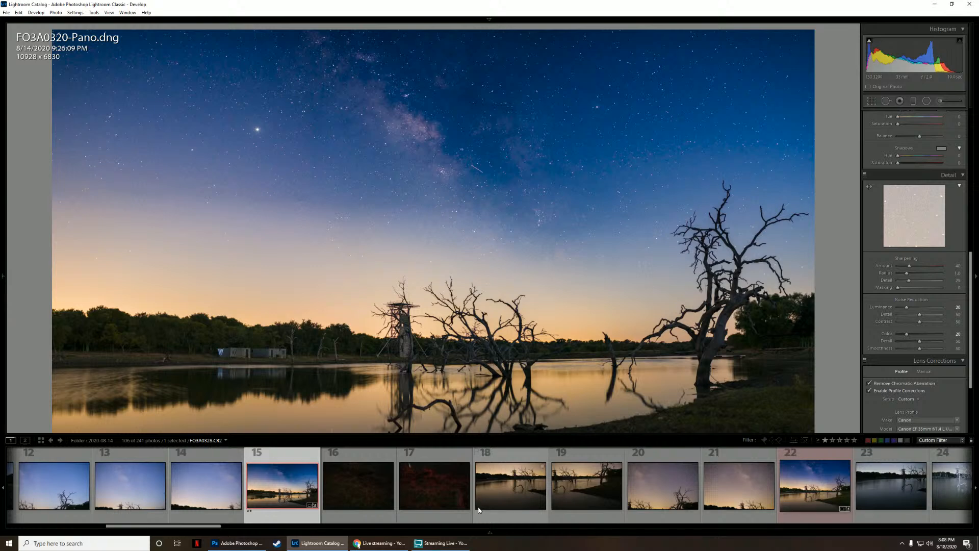
click(531, 492)
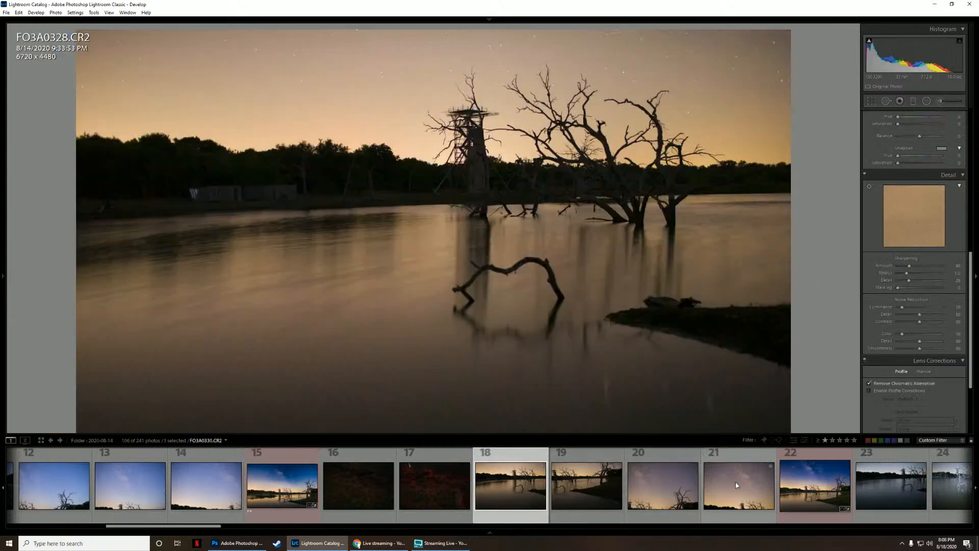
click(794, 490)
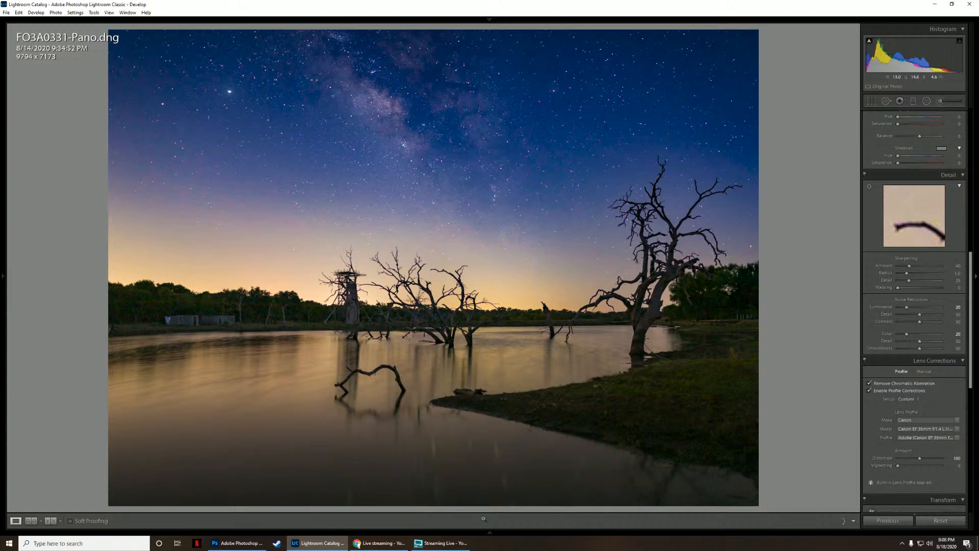
mouse_move(488, 535)
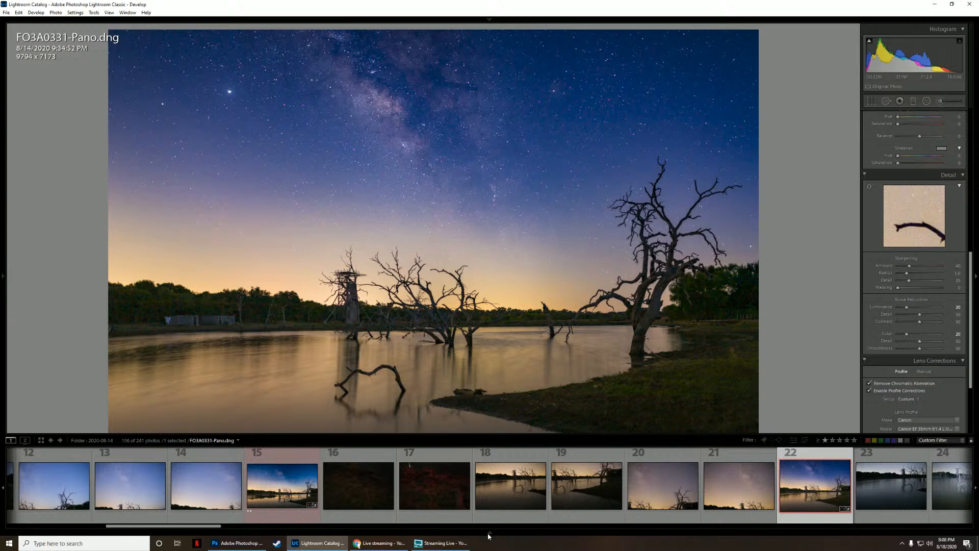
scroll(490, 510, down, 5)
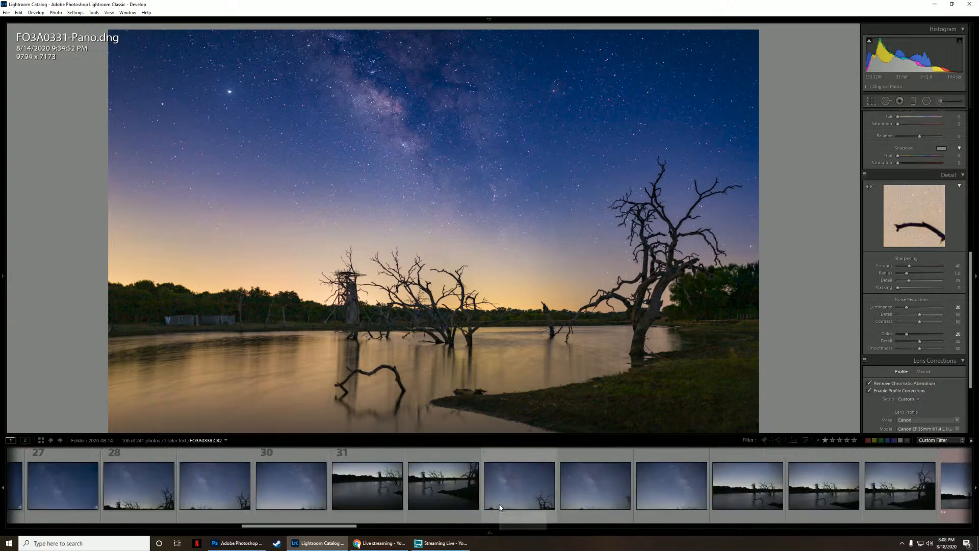
scroll(500, 508, down, 3)
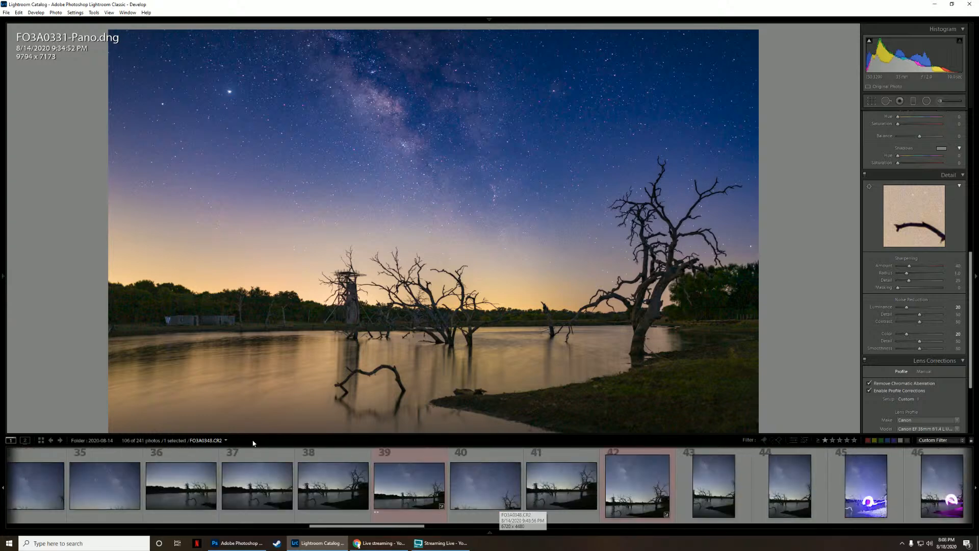
Step: Switch to Photoshop, open File Explorer, and expand the 2020 folder on the DATA (D:) drive
key(alt+Tab)
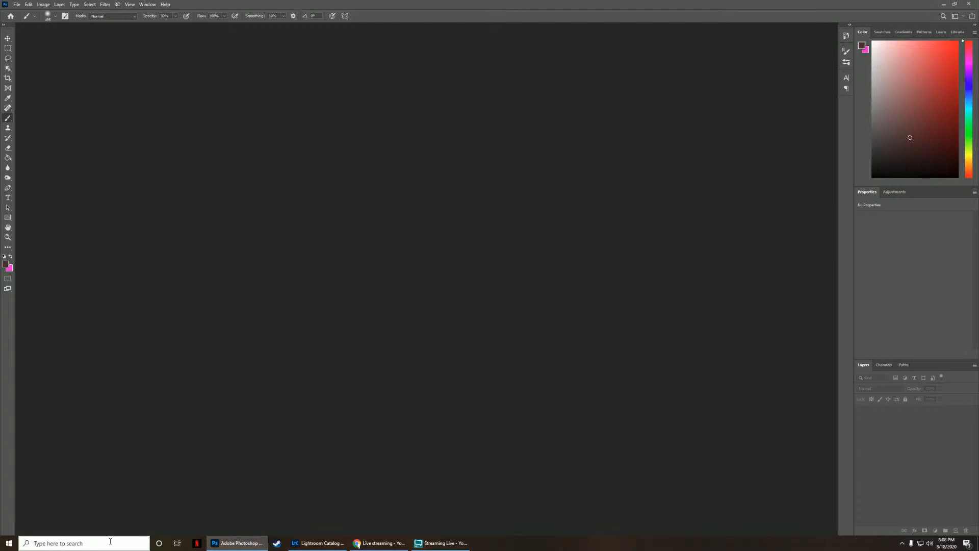
click(112, 542)
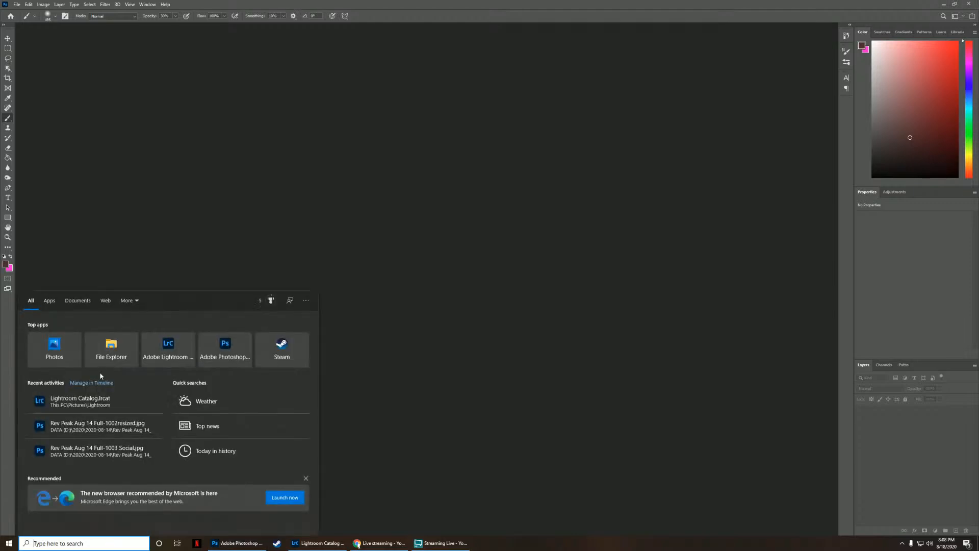
click(111, 349)
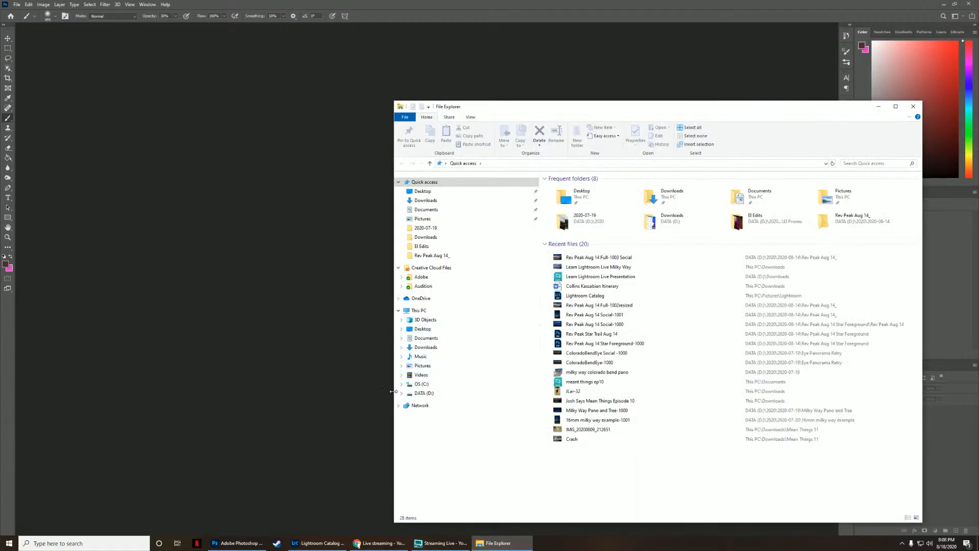
click(401, 393)
click(404, 422)
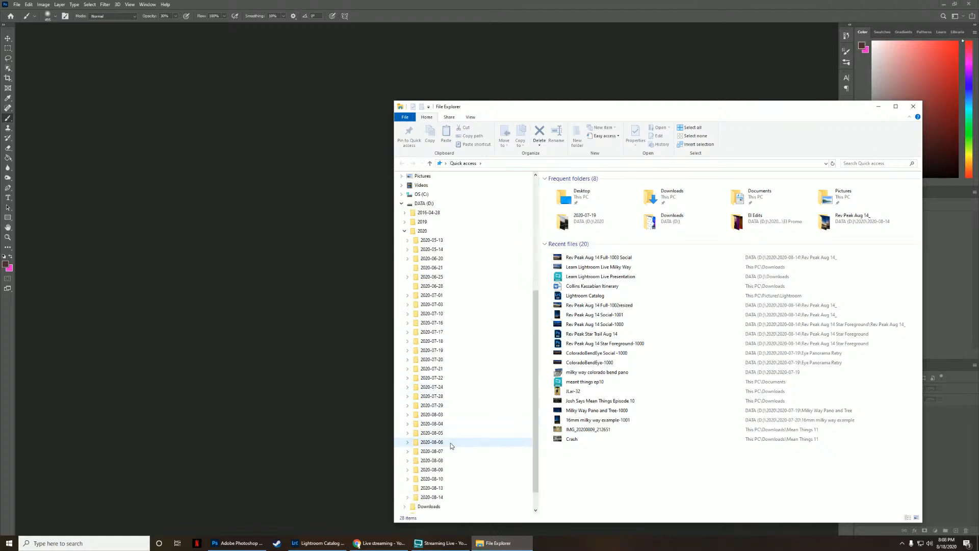
scroll(510, 451, down, 1)
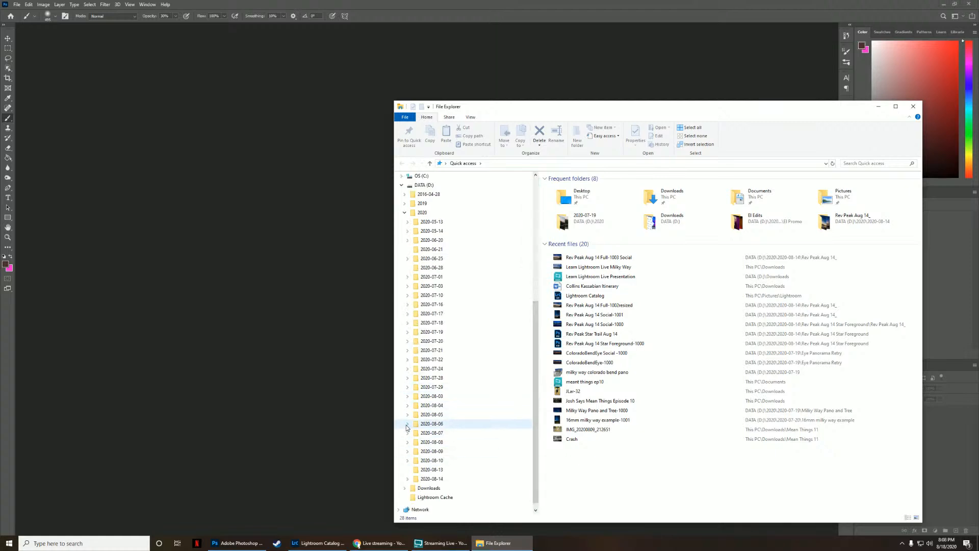
Step: Search the dated folders from 2020-08-04 back to 2020-07-21 and open "neowise stack attempt" in 2020-07-22
click(407, 405)
click(408, 396)
click(407, 387)
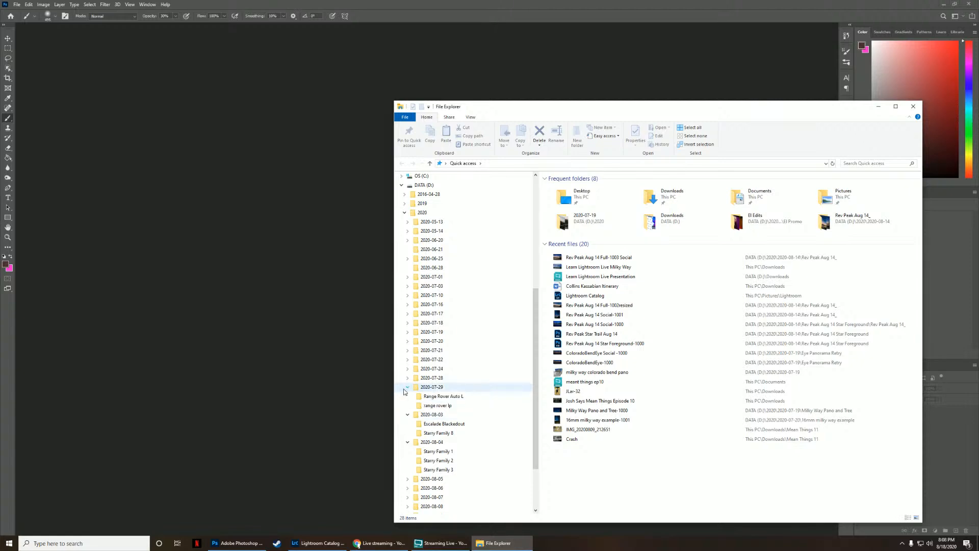
click(407, 377)
click(407, 368)
click(407, 359)
click(407, 351)
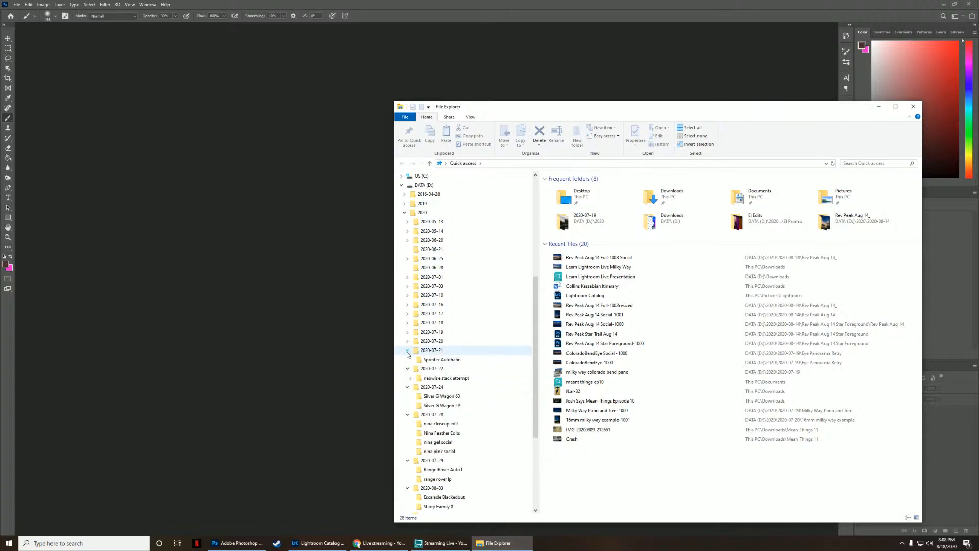
click(430, 377)
Step: Open the PSB file "neowise stack attempt 8 layers median stack" in Photoshop and dismiss the Nik Collection Selective Tool
click(615, 203)
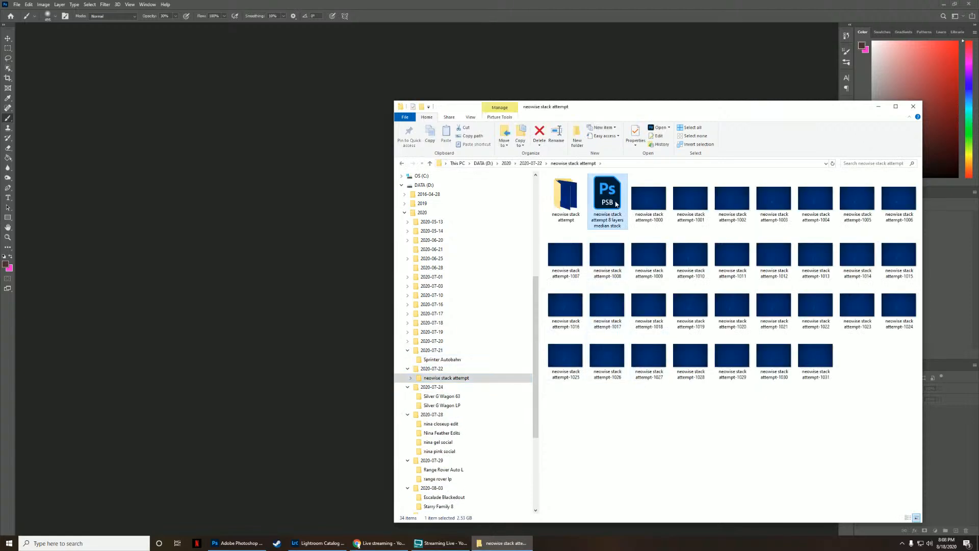
drag(616, 203, 335, 208)
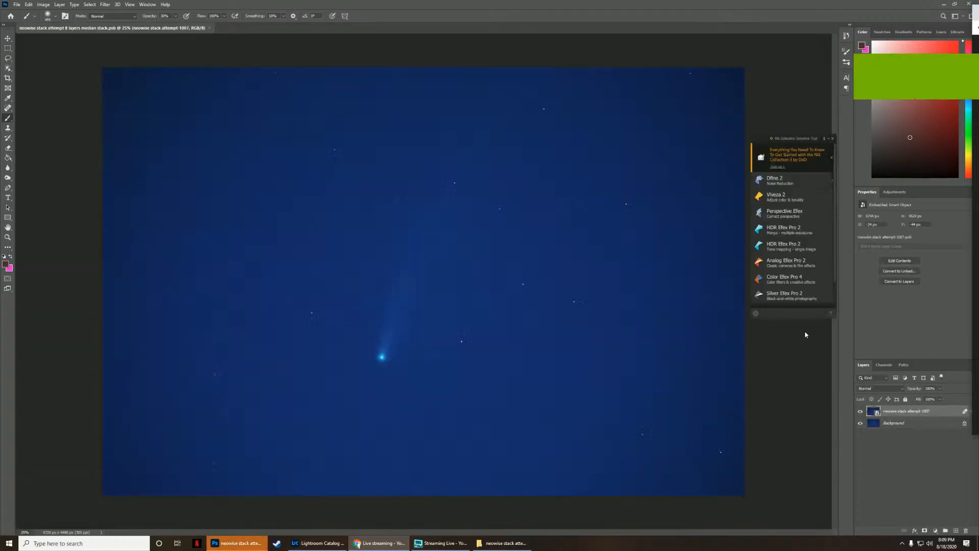
click(832, 139)
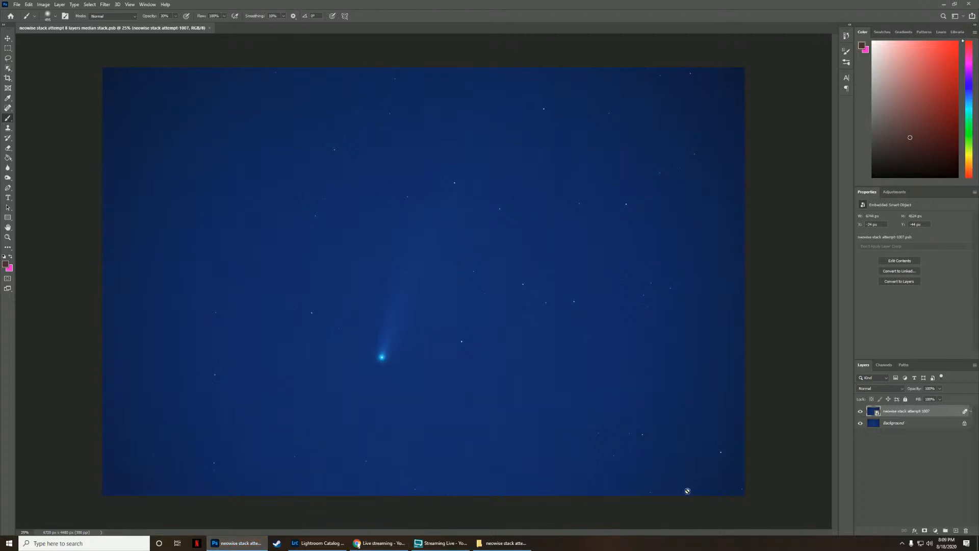
Step: Hide and reshow the "neowise stack attempt-1007" layer to compare the single background frame with the median stack around the comet
click(860, 411)
scroll(706, 395, up, 2)
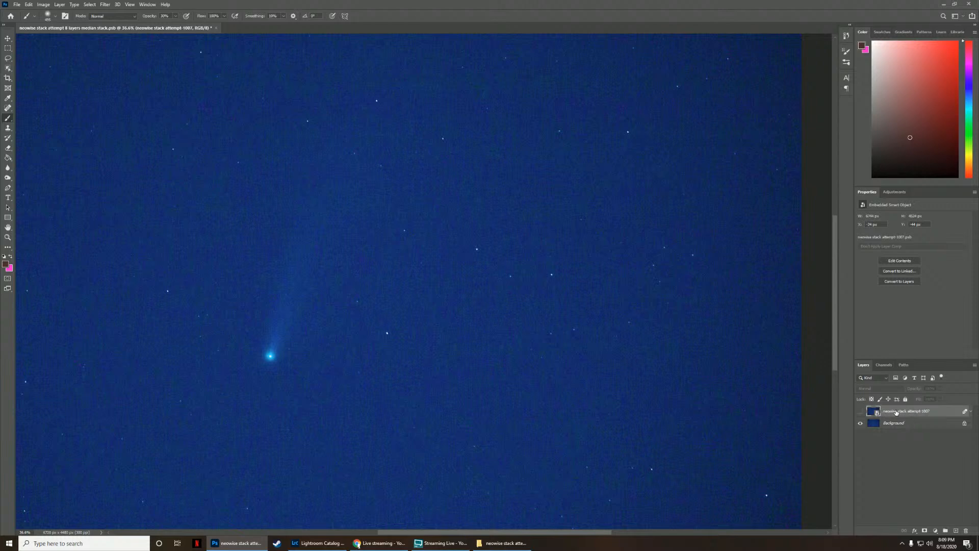
click(860, 412)
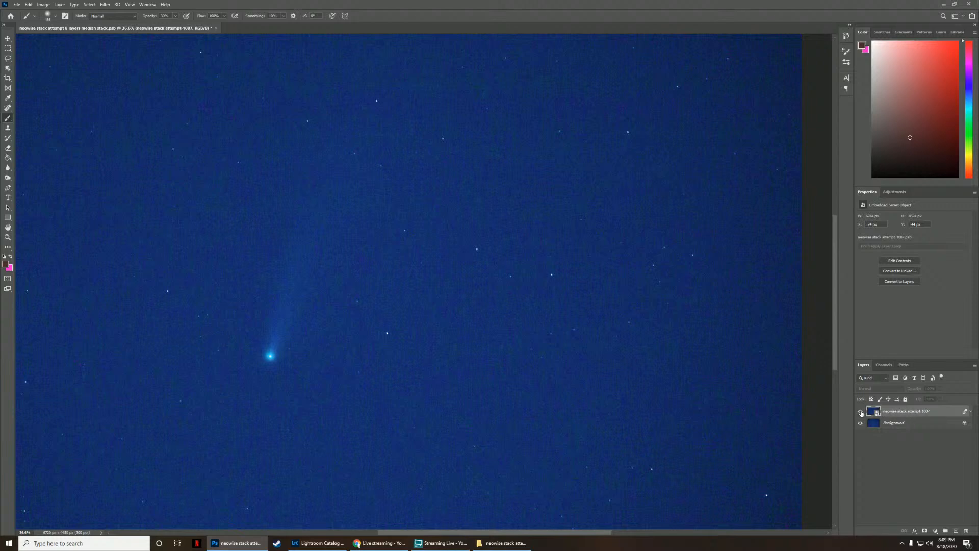
Step: In File Explorer, select source frames "neowise stack attempt-1023" through "-1031" to show the stack's input images, and return to Photoshop
click(502, 542)
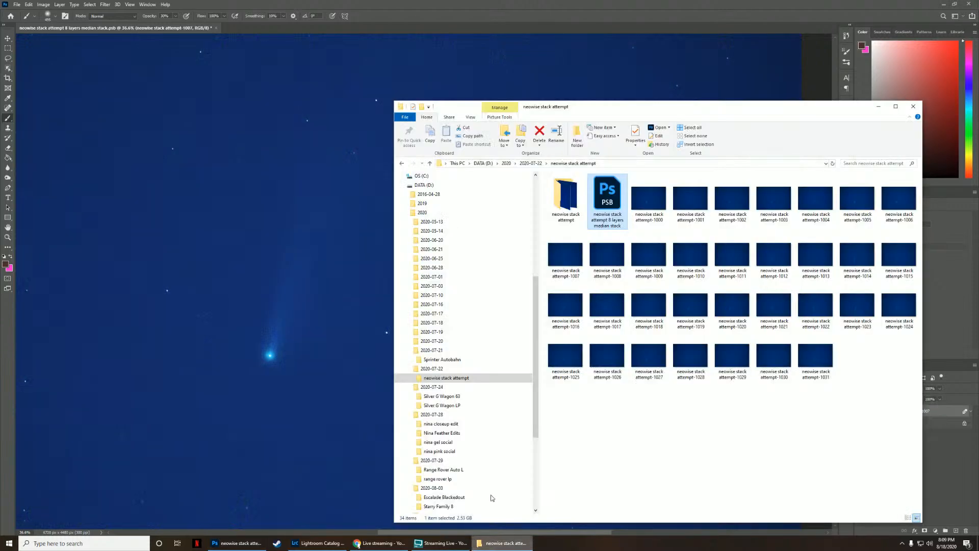
click(810, 368)
shift+click(845, 316)
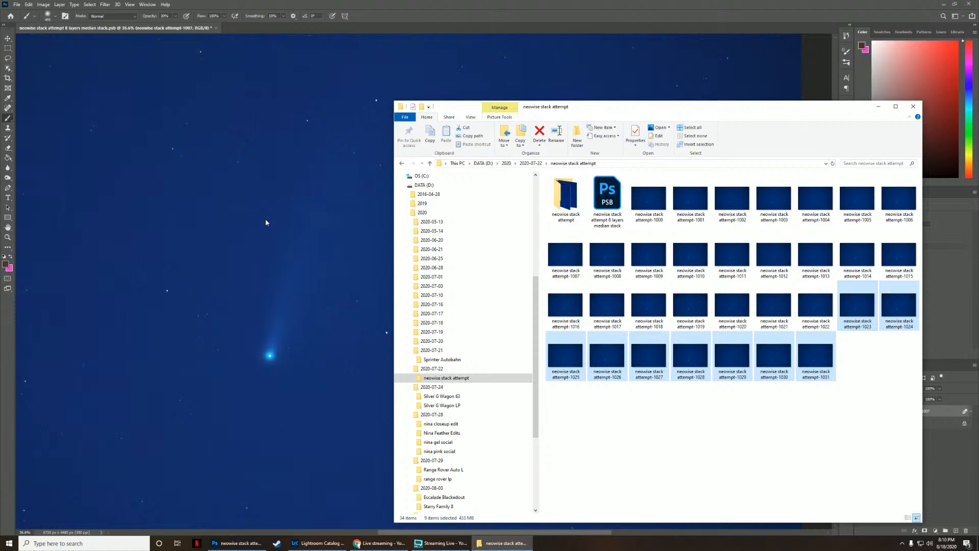
click(878, 107)
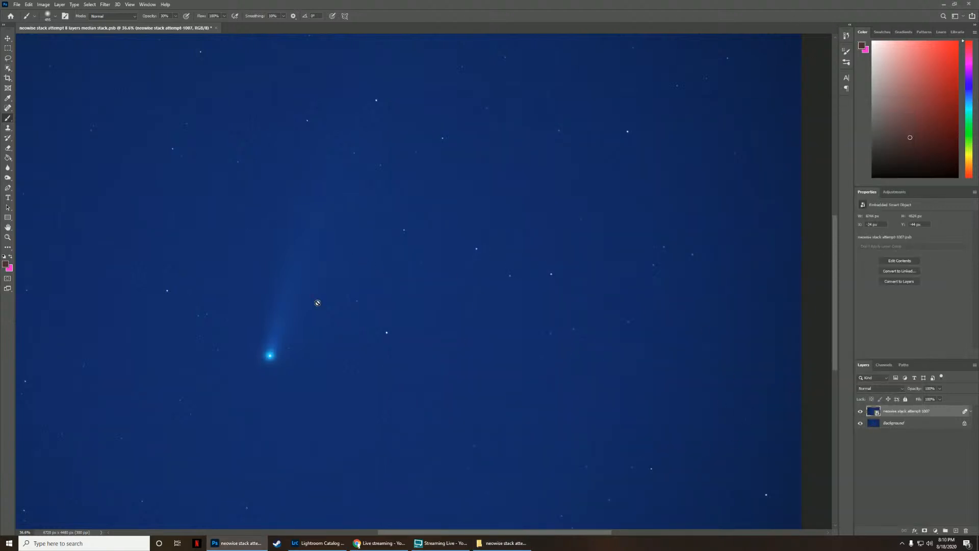
Step: Repeatedly toggle the stacked comet layer's visibility to compare noise against the background frame, and open and dismiss the layer's options
click(860, 411)
click(860, 411)
click(860, 412)
click(861, 412)
click(861, 412)
click(861, 412)
click(860, 412)
click(861, 412)
click(861, 412)
right_click(965, 413)
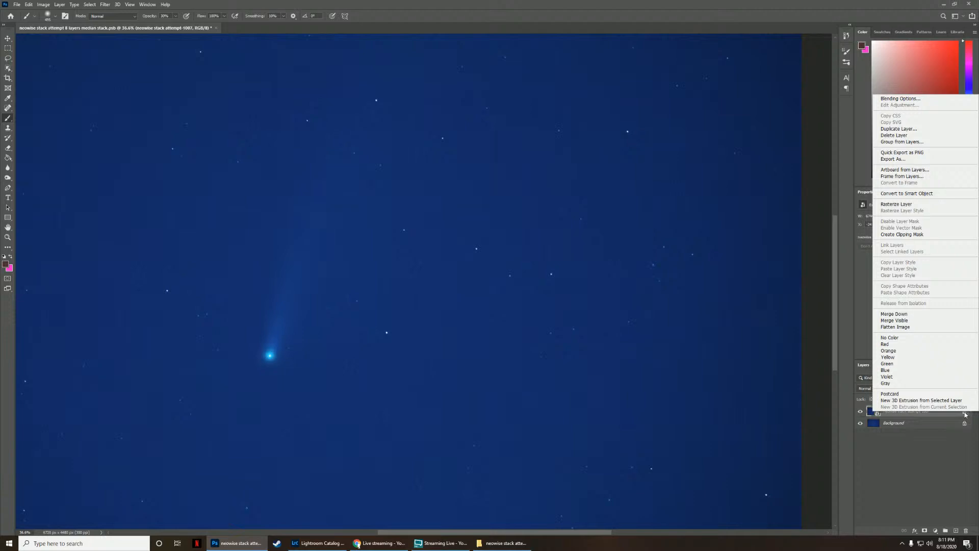
click(937, 452)
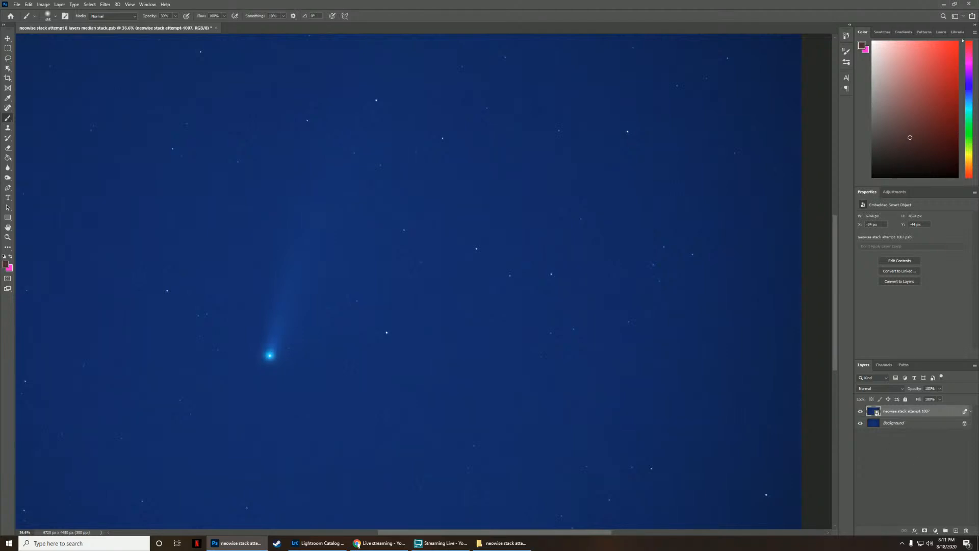
Step: Close the comet document without saving, exit Photoshop, and return to the Lightroom panorama FO3A0331-Pano.dng
key(alt+Tab)
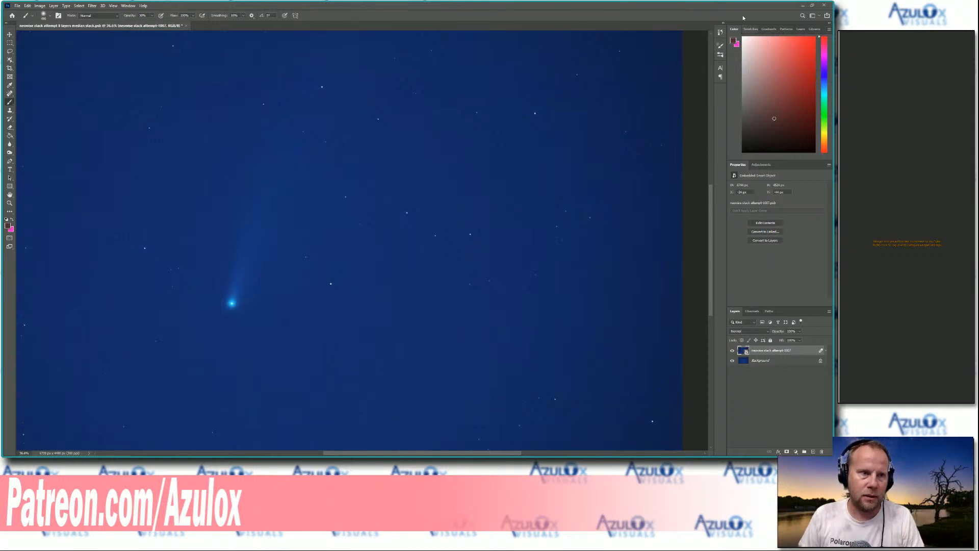
click(188, 26)
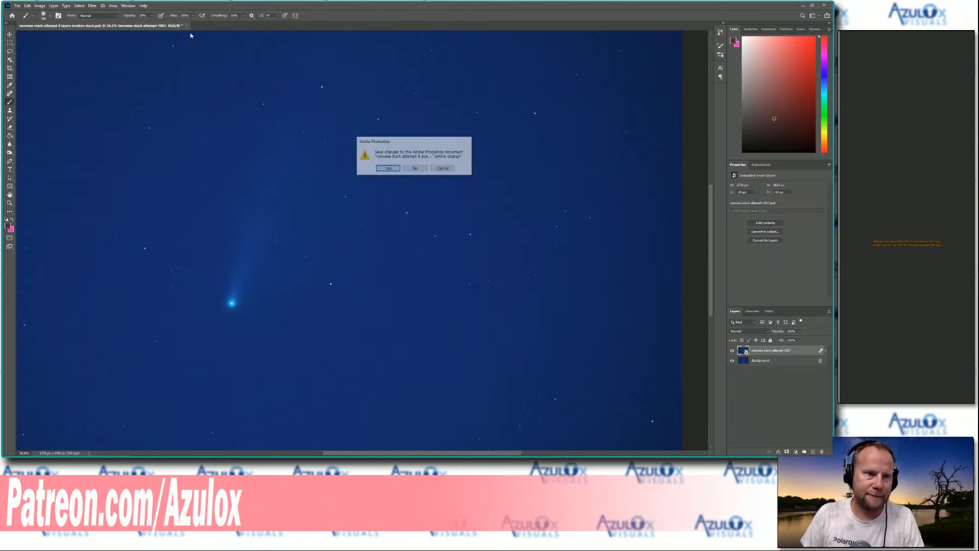
click(412, 168)
click(824, 5)
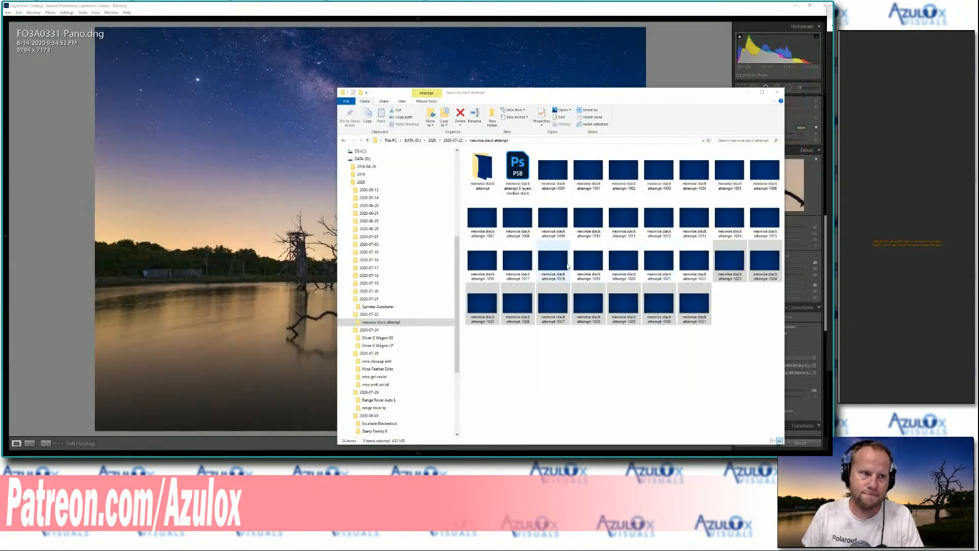
click(685, 65)
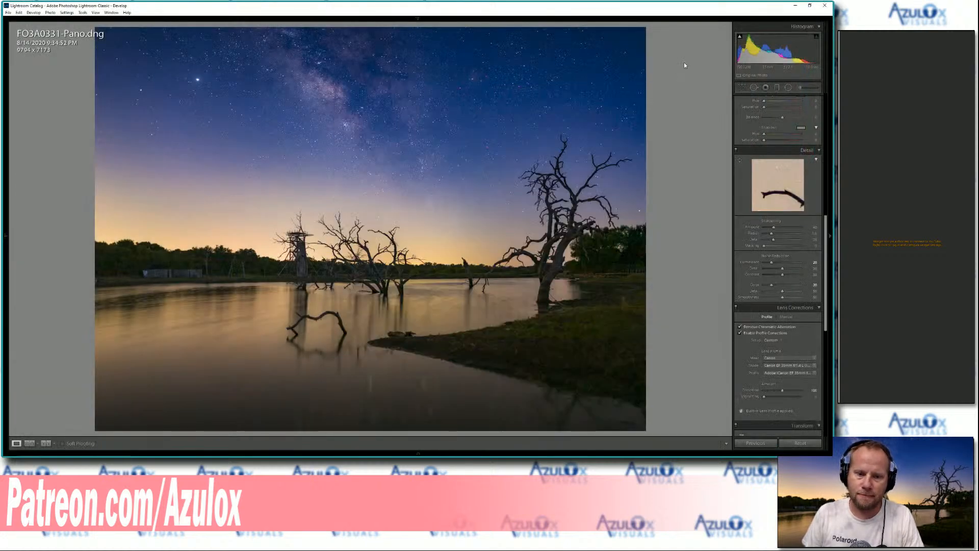
Step: Launch PTGui, open the recent project "milky way colorado bend pano.pts", and dismiss the OpenCL error window
key(super)
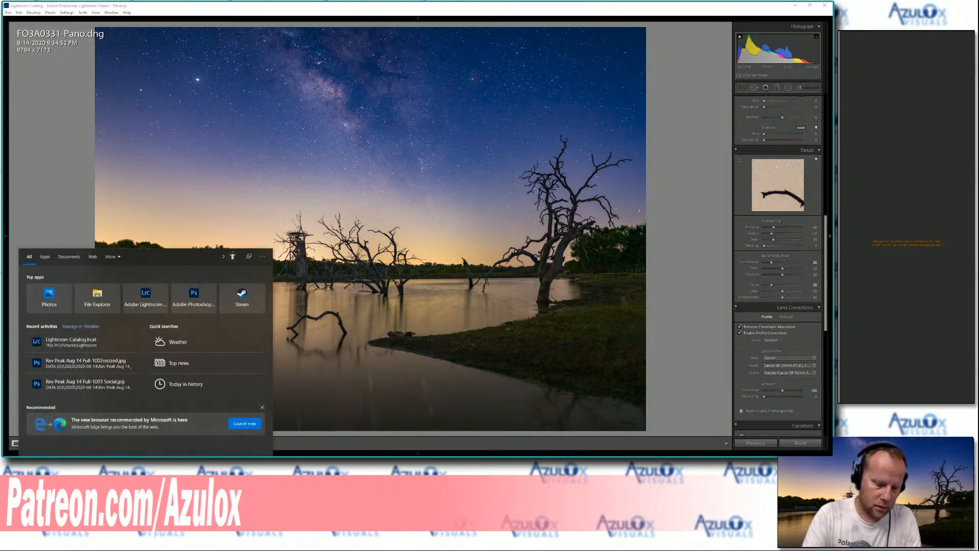
text(ptgu)
key(Return)
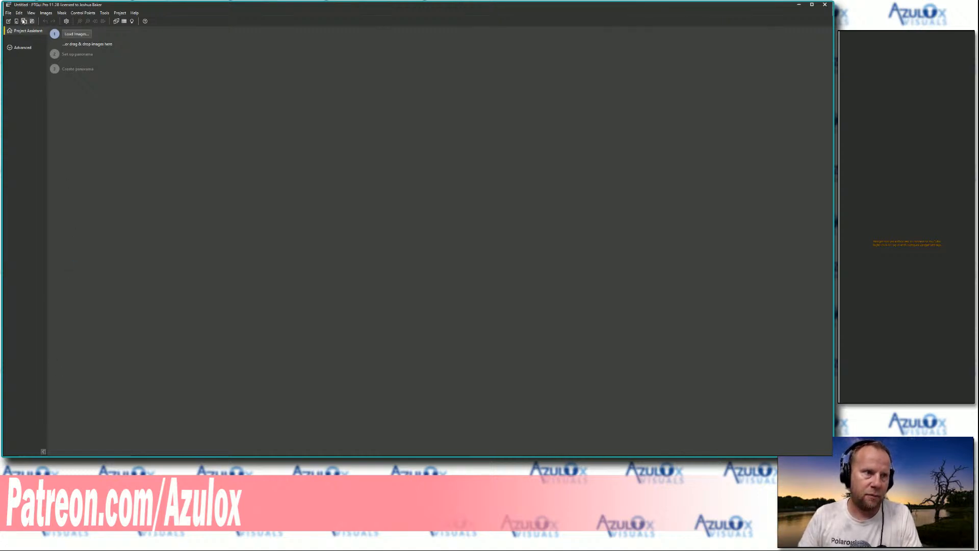
click(8, 12)
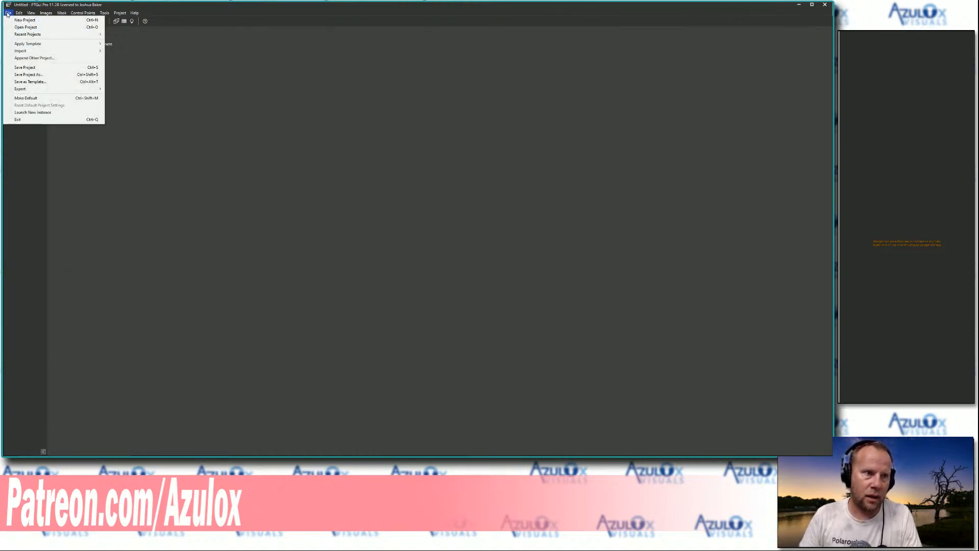
mouse_move(24, 35)
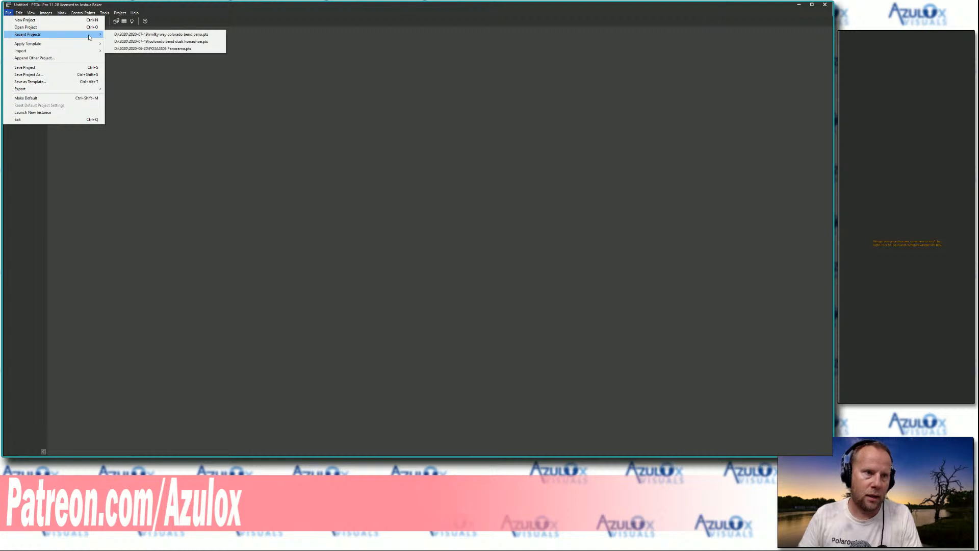
click(119, 38)
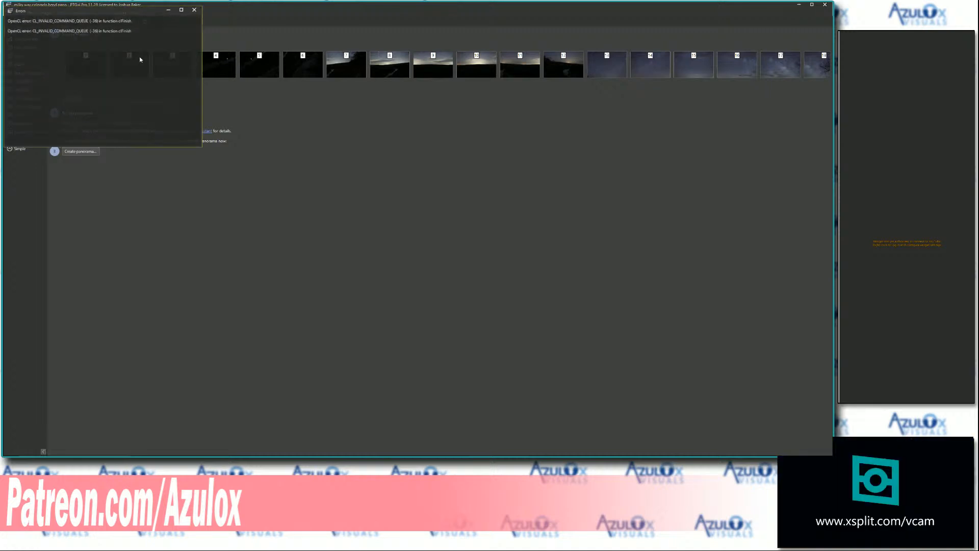
click(195, 10)
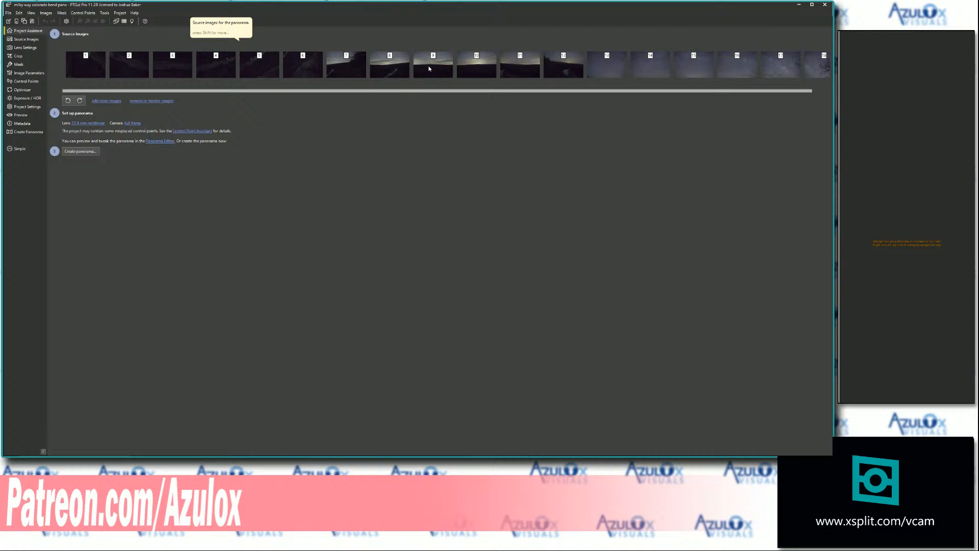
Step: Look through the project's source images, view their layout in the Panorama Editor, and return to the main project window
scroll(575, 72, down, 2)
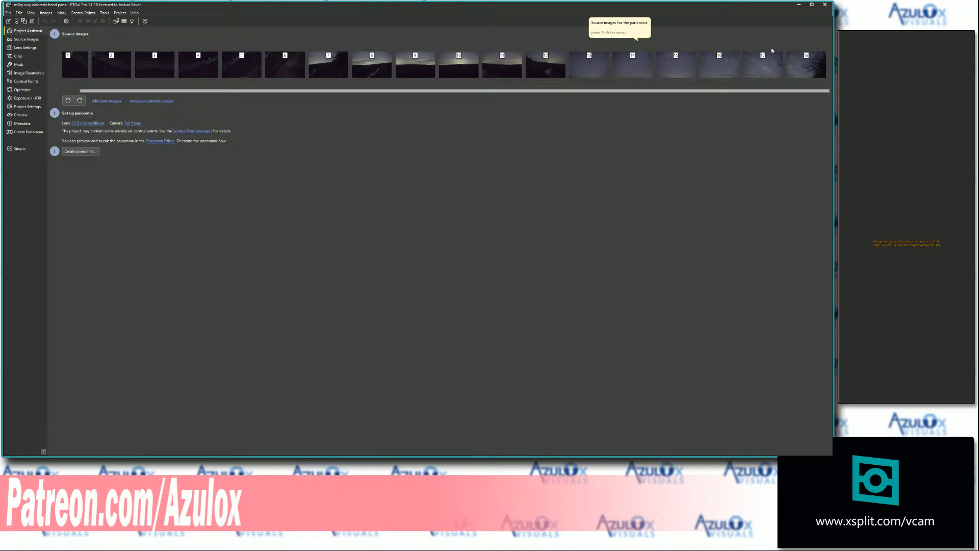
key(ctrl+e)
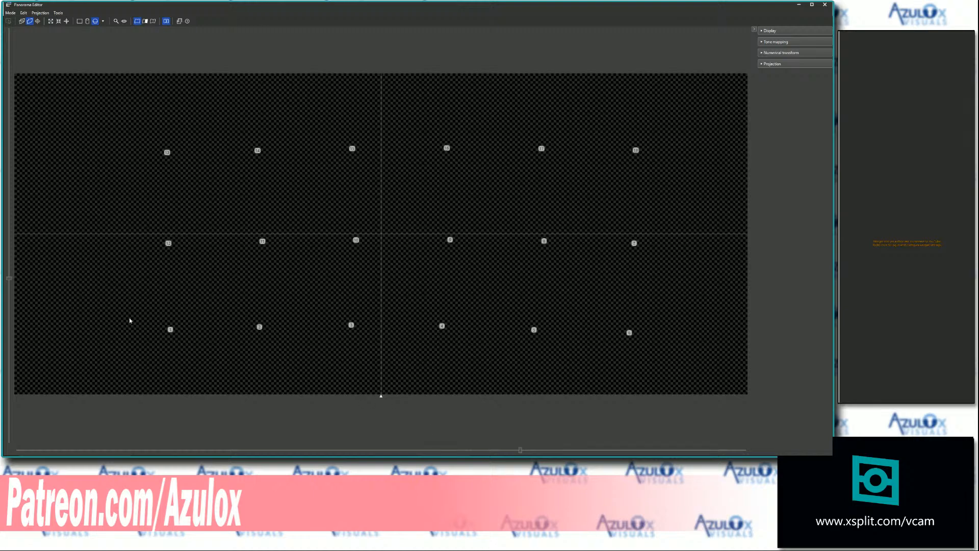
key(alt+Tab)
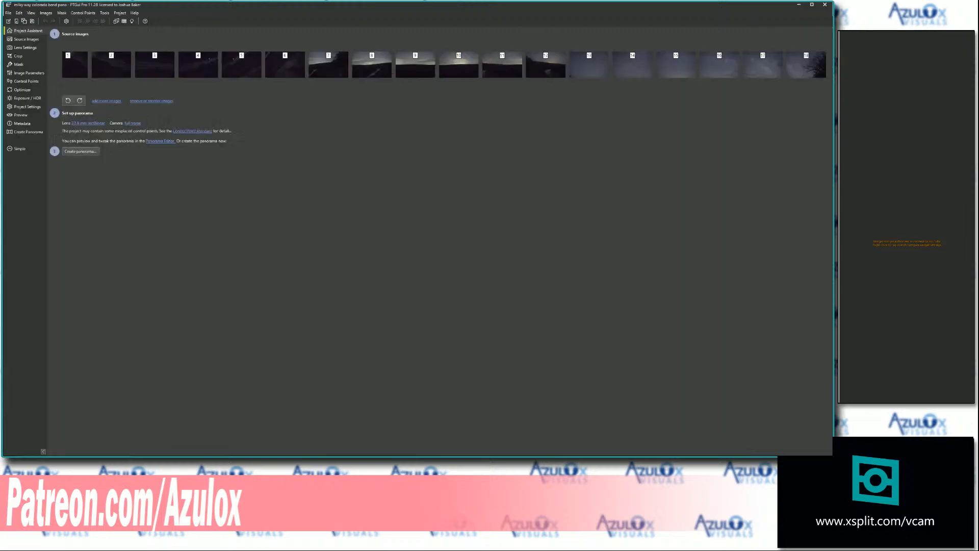
Step: Examine the control points that link image pairs 1–2, 2–3 and 3–4 along the river
click(26, 81)
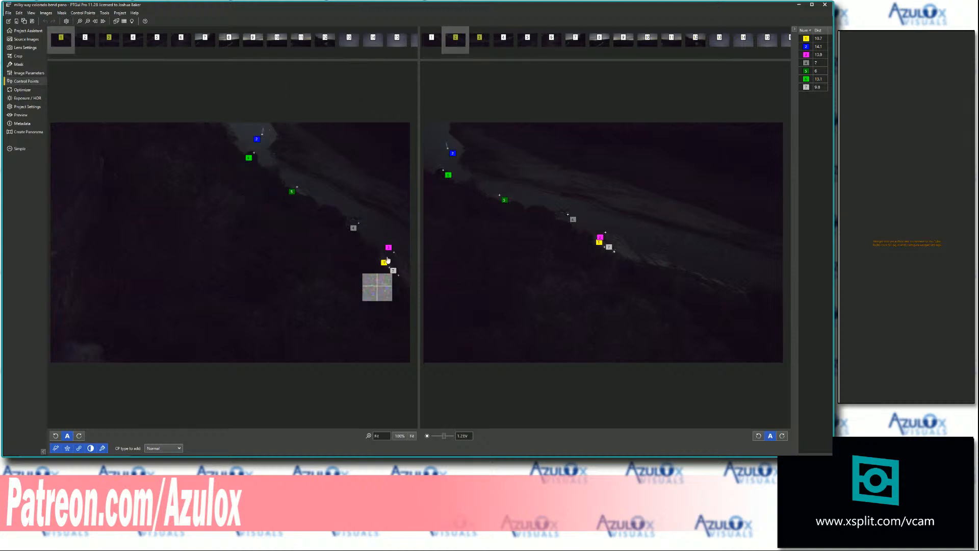
click(83, 45)
click(476, 42)
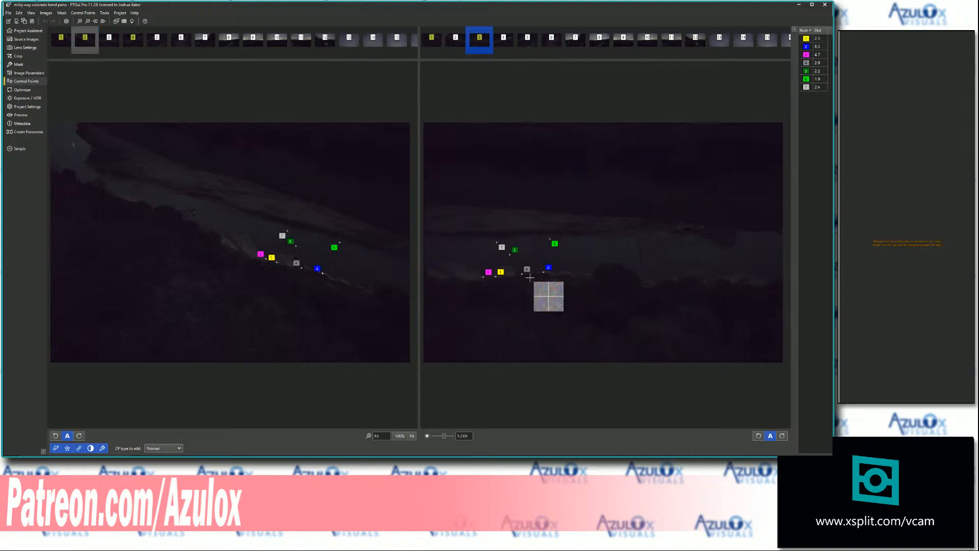
click(113, 40)
click(505, 44)
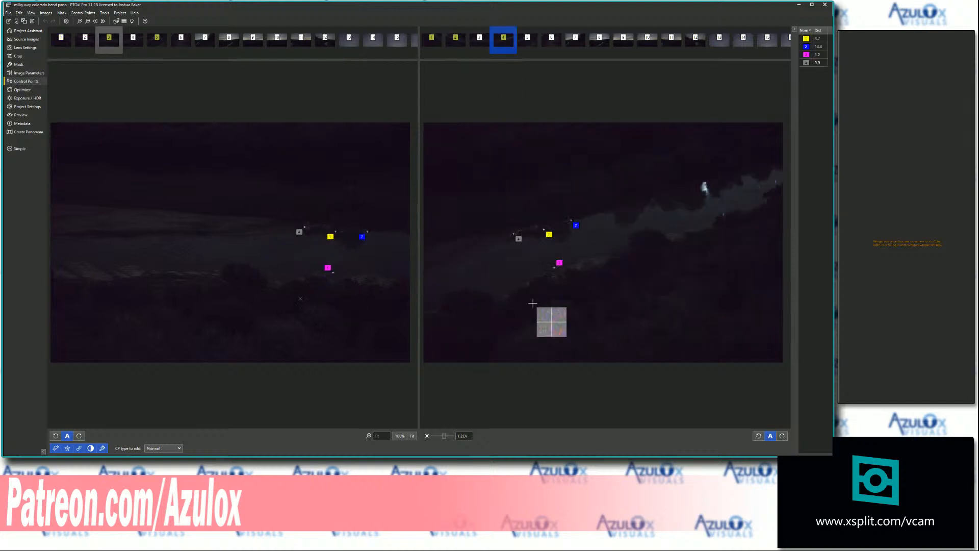
Step: Display images 4 and 5 side by side and inspect their matching control points near the bright spot and riverbank
click(135, 44)
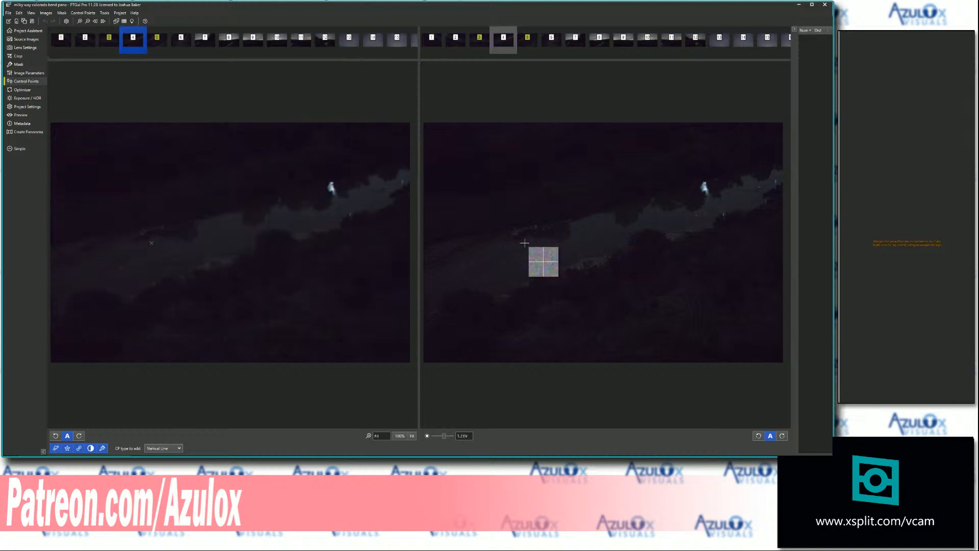
click(525, 43)
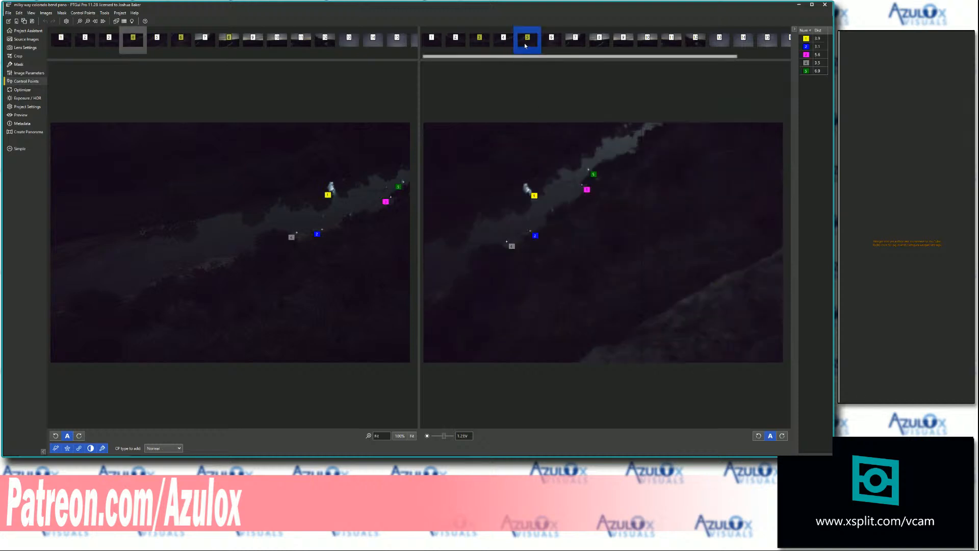
click(332, 186)
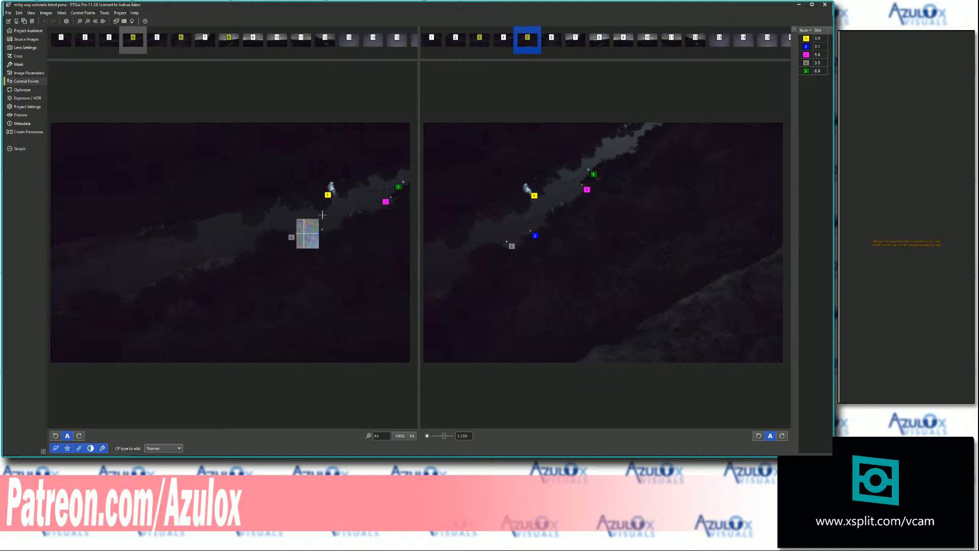
click(321, 231)
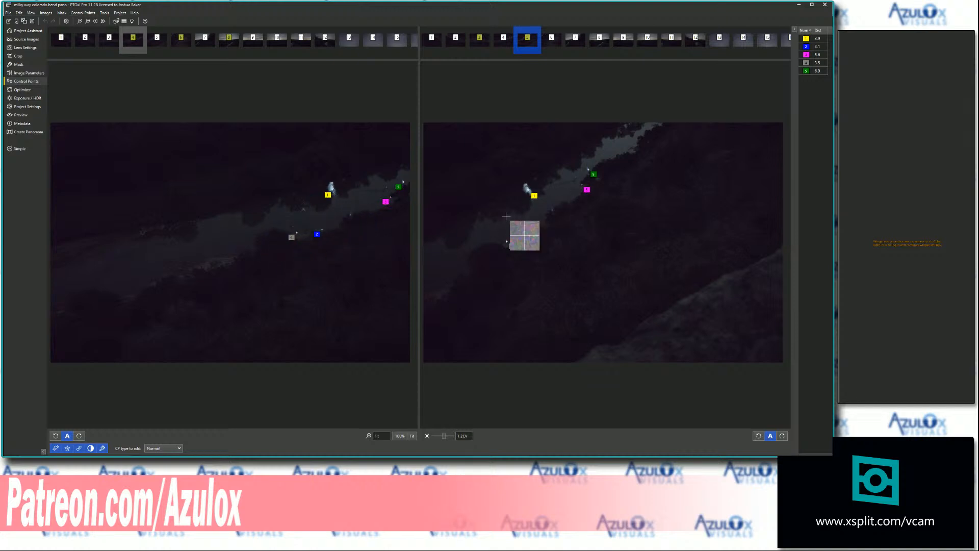
click(530, 230)
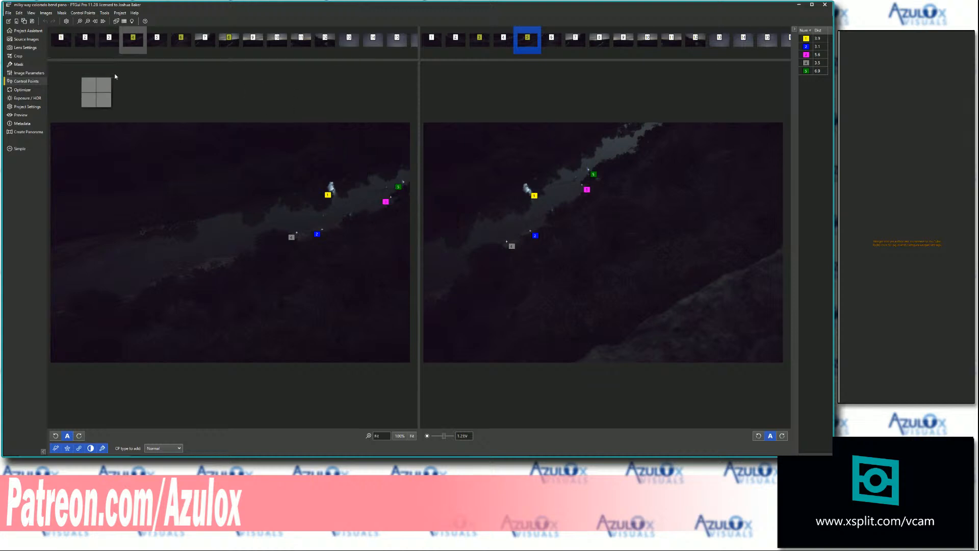
Step: Review the project's source images, lens settings, image parameters, control points and project settings
click(21, 33)
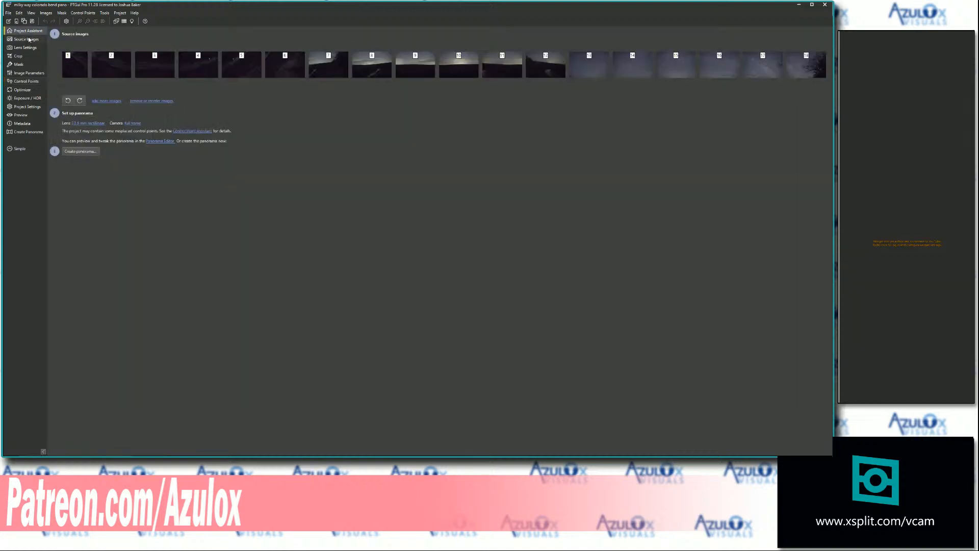
click(27, 39)
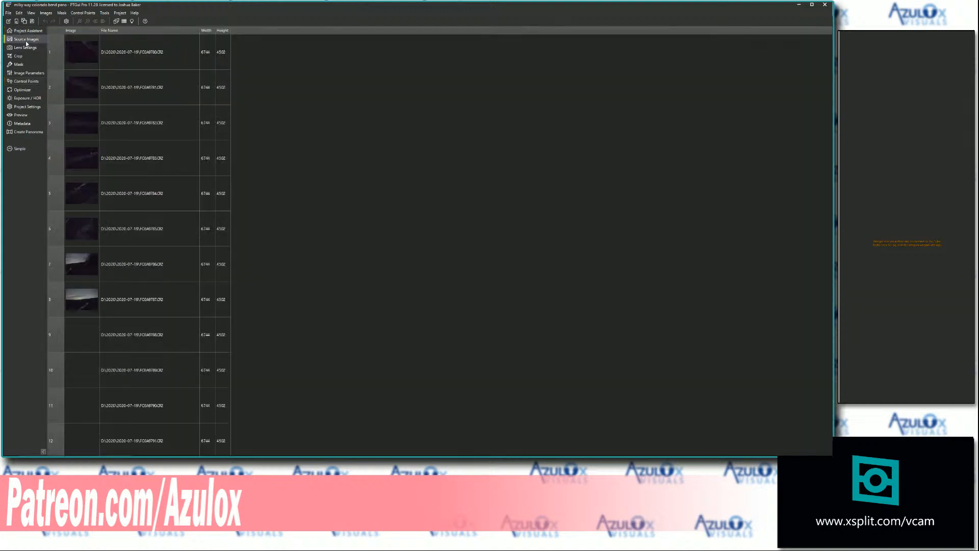
scroll(85, 100, down, 2)
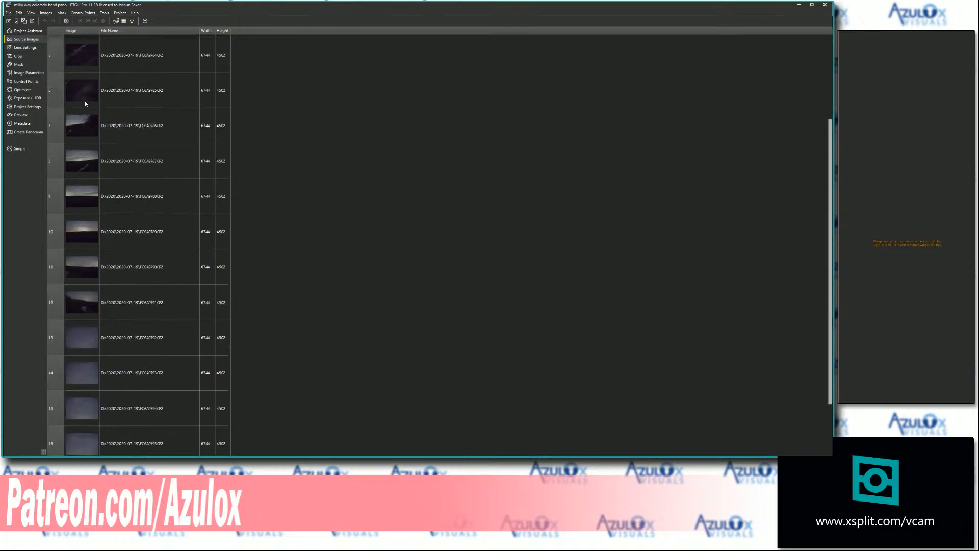
click(26, 49)
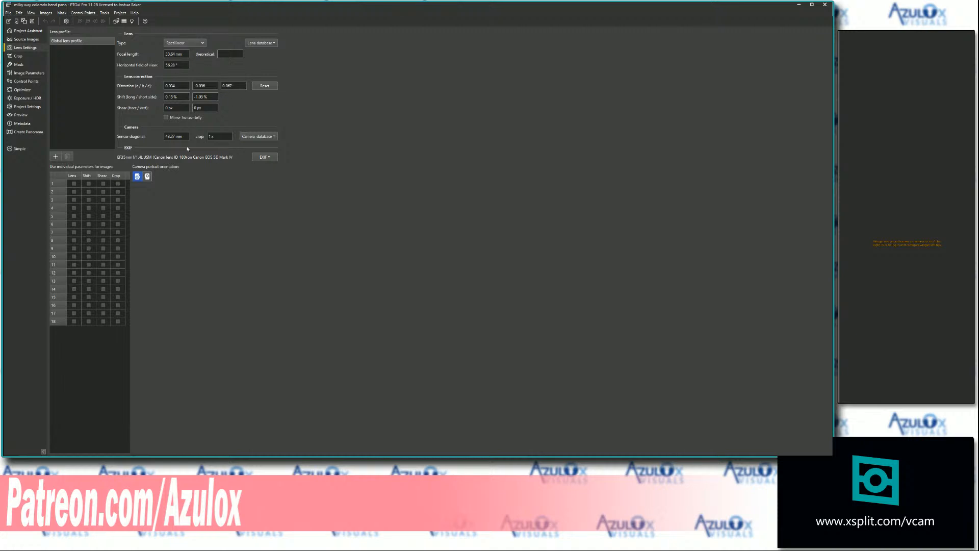
click(27, 73)
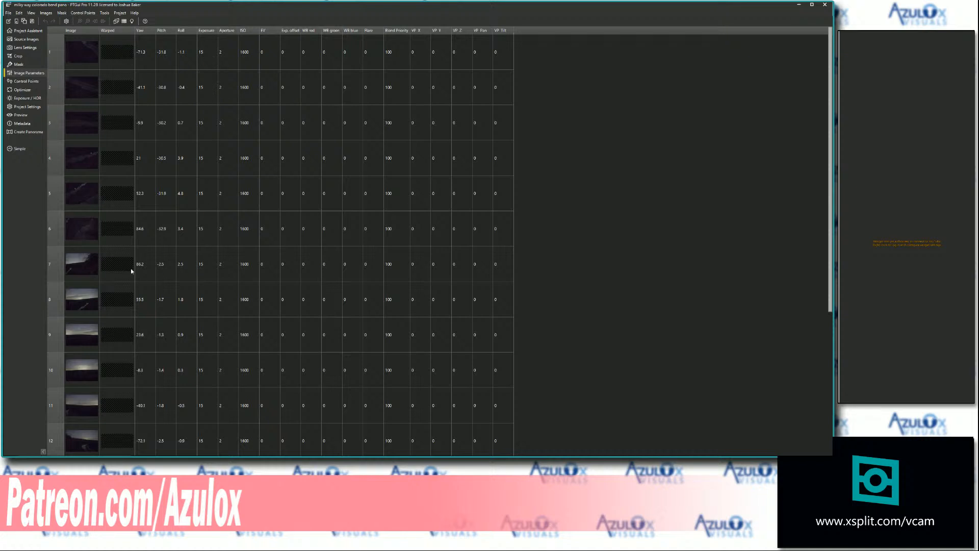
click(18, 83)
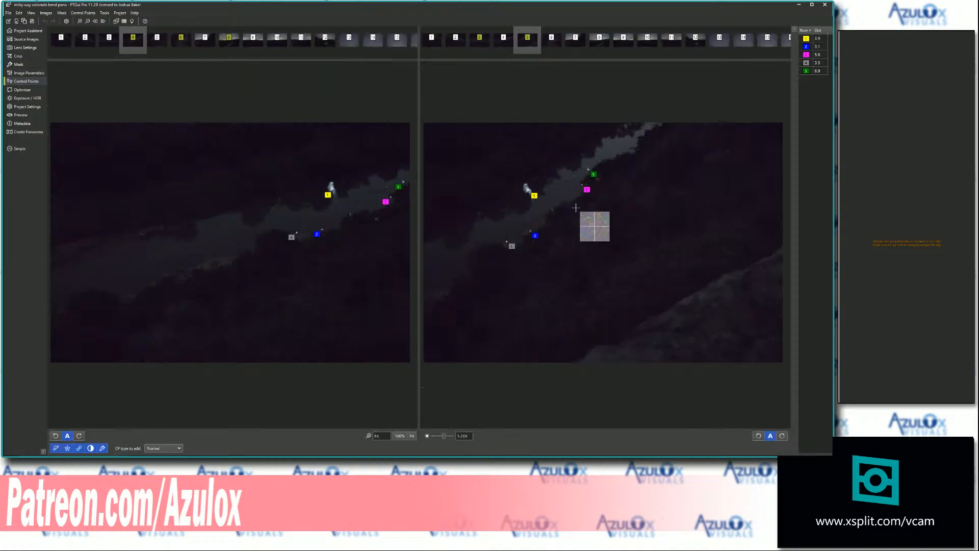
click(18, 108)
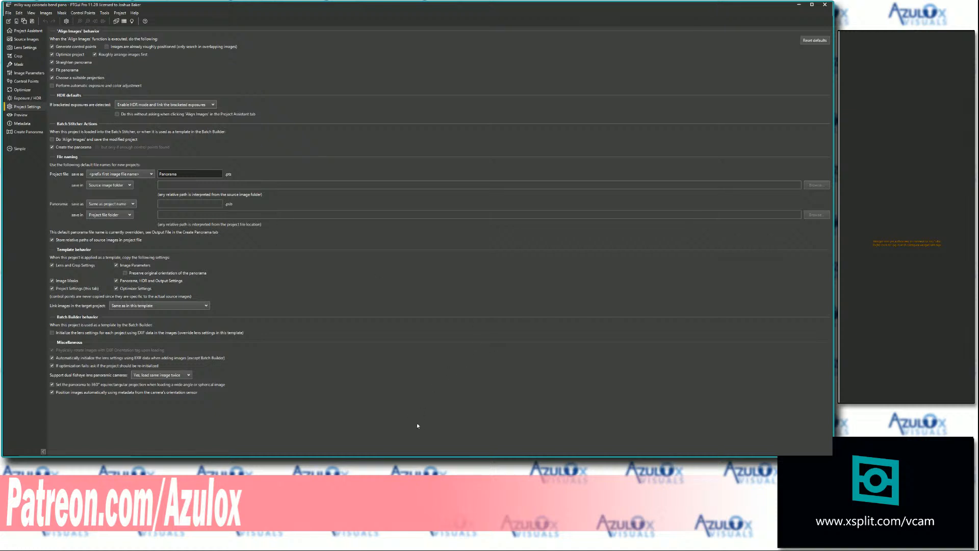
Step: Open the Panorama Editor, switch to editing individual images, and narrow the panorama's horizontal field of view to about 218°
key(ctrl+e)
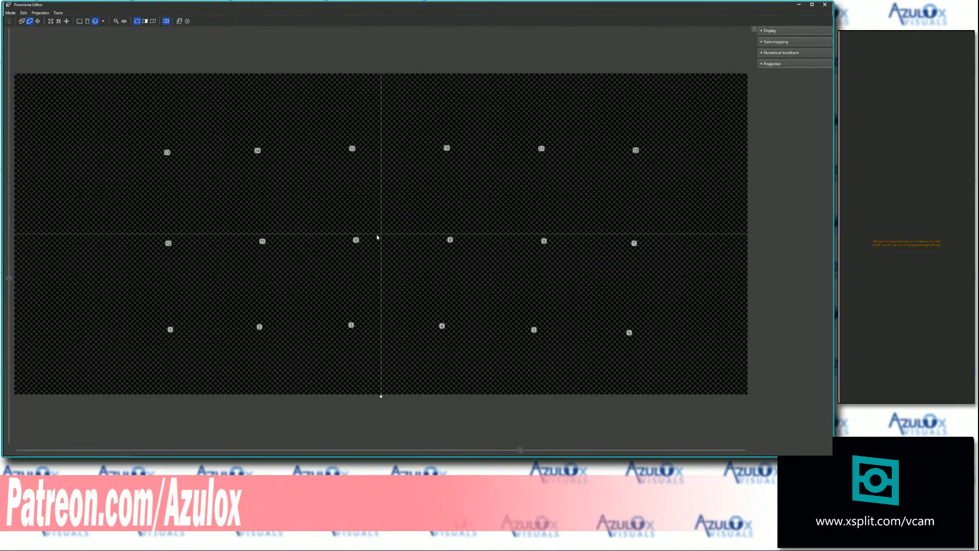
click(22, 22)
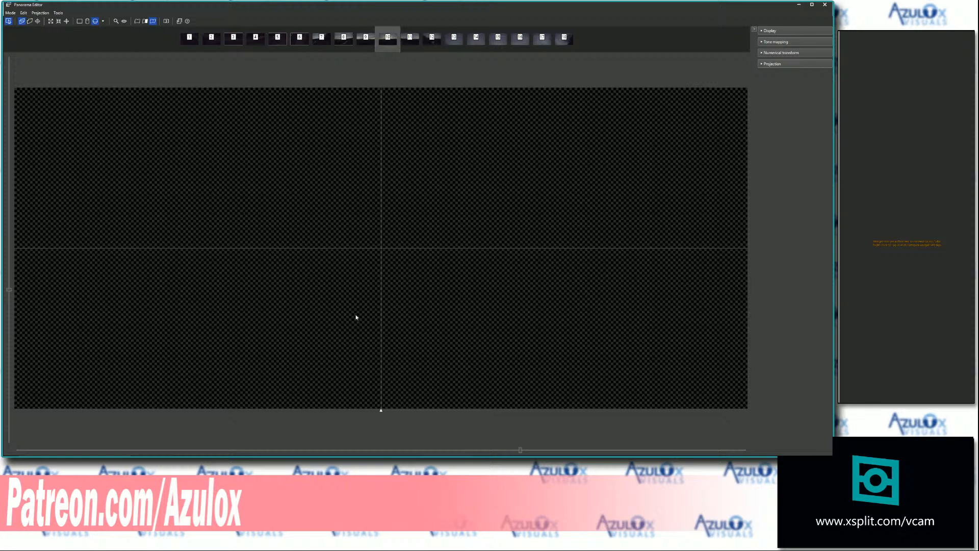
drag(520, 450, 457, 449)
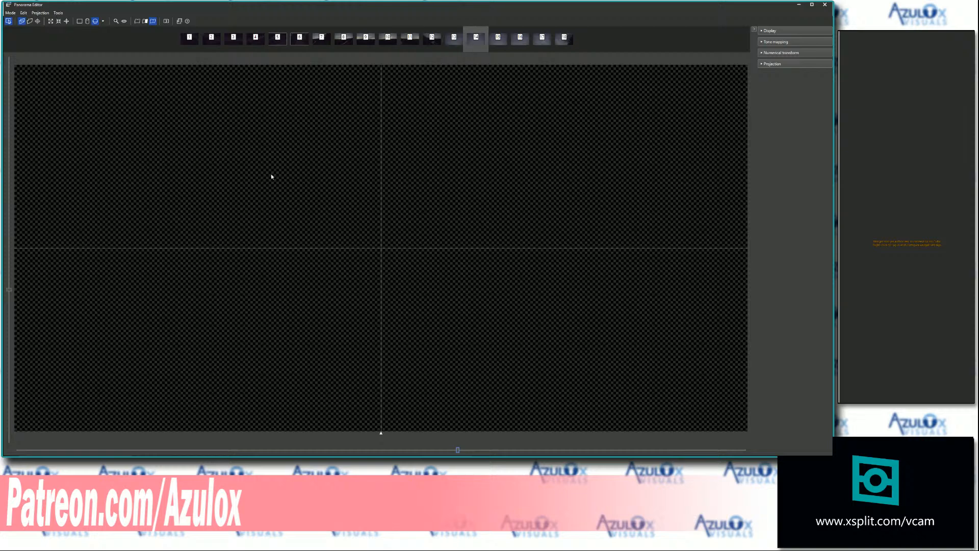
Step: Look through the available projections, the numerical transform and the projection settings in the Panorama Editor, and return to the main project window
click(102, 21)
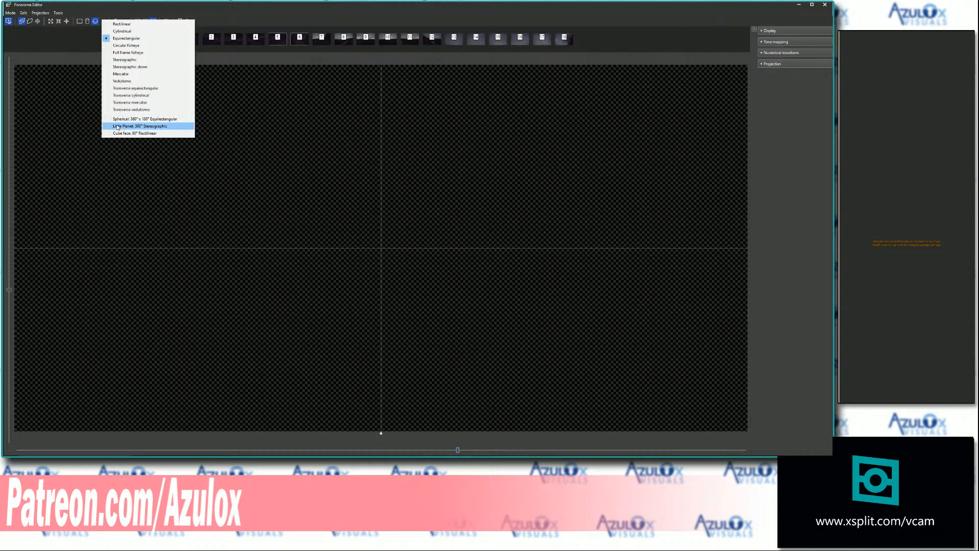
click(766, 53)
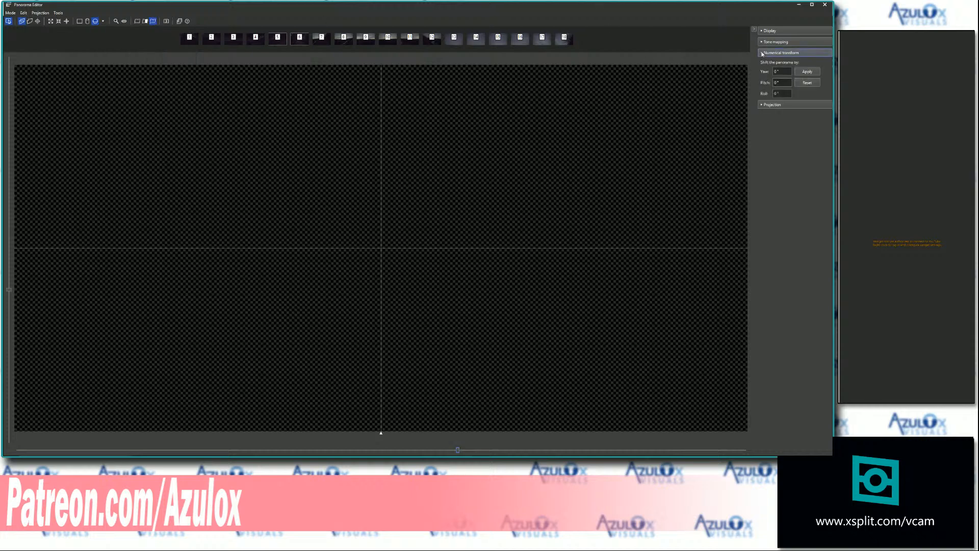
click(761, 103)
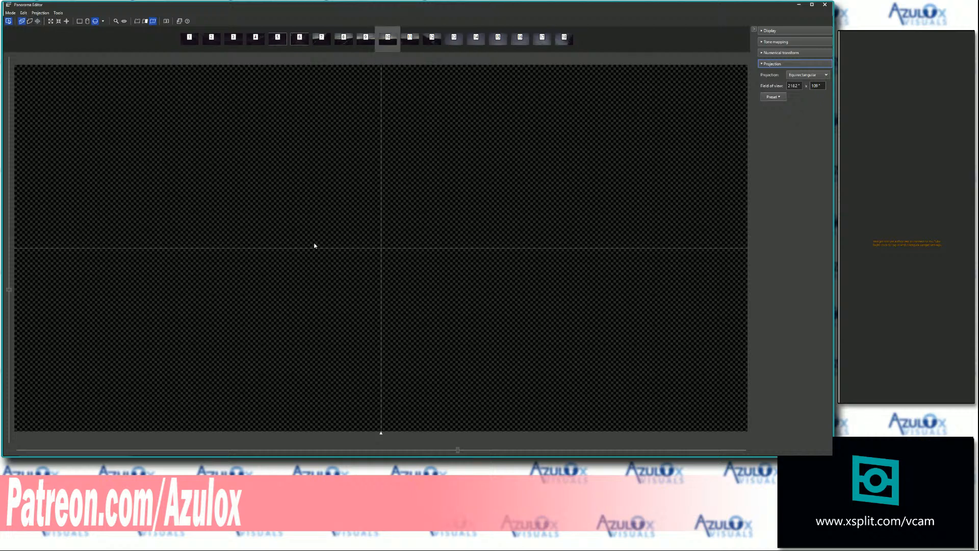
click(37, 21)
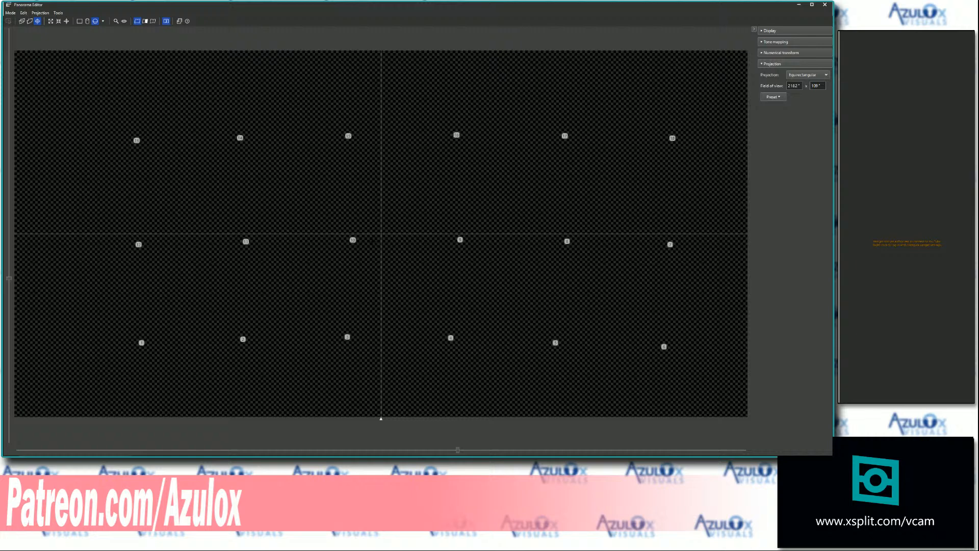
click(490, 453)
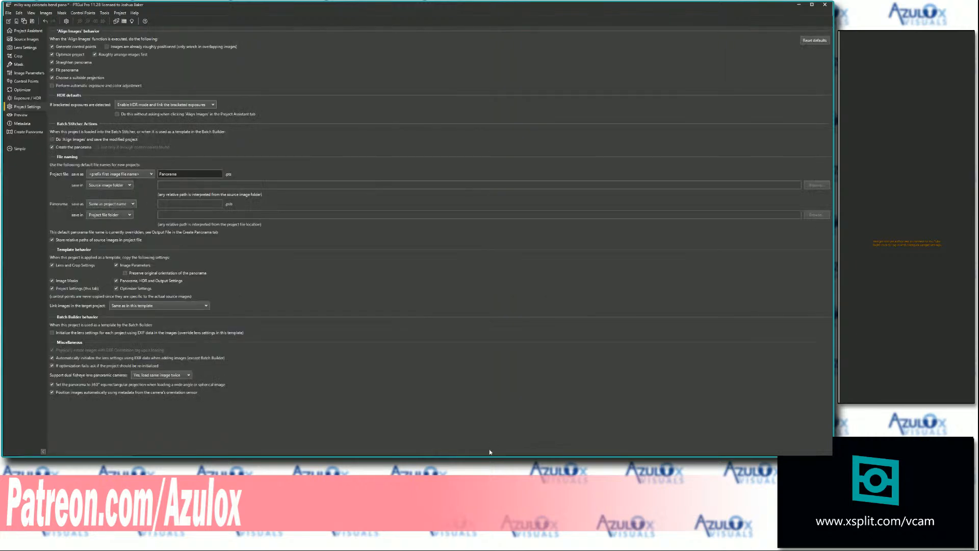
Step: Review the project's exposure, optimizer, control point, image parameter, crop and lens settings, ending at the Project Assistant
click(23, 99)
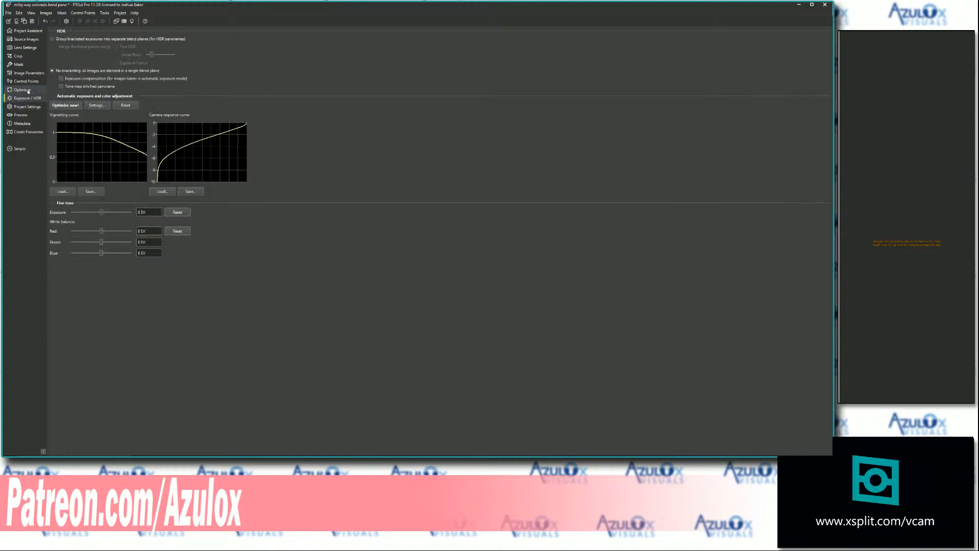
click(27, 91)
click(24, 83)
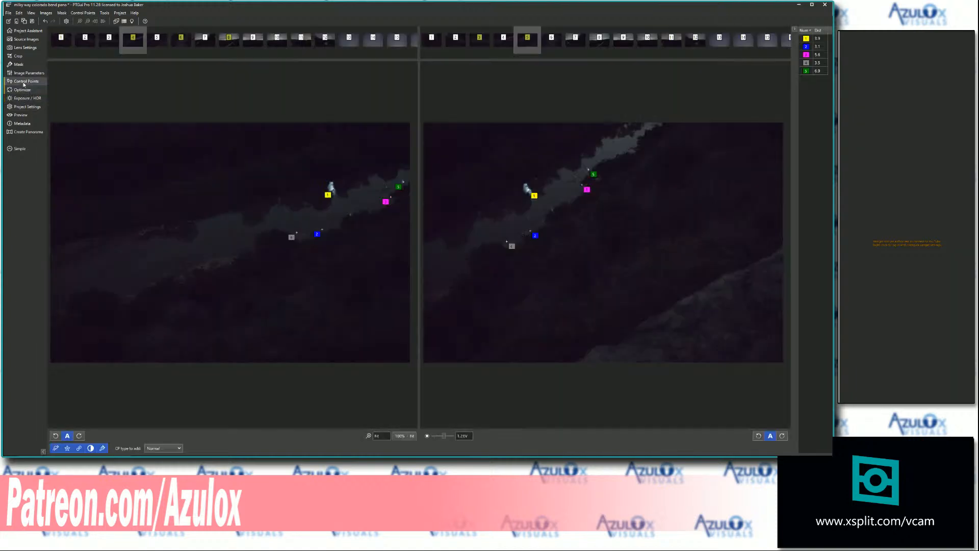
click(22, 74)
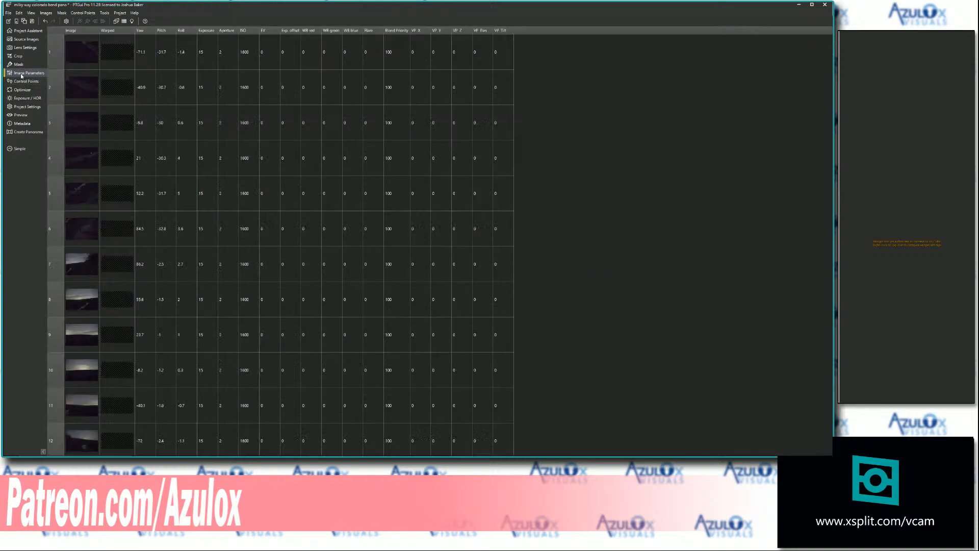
click(18, 57)
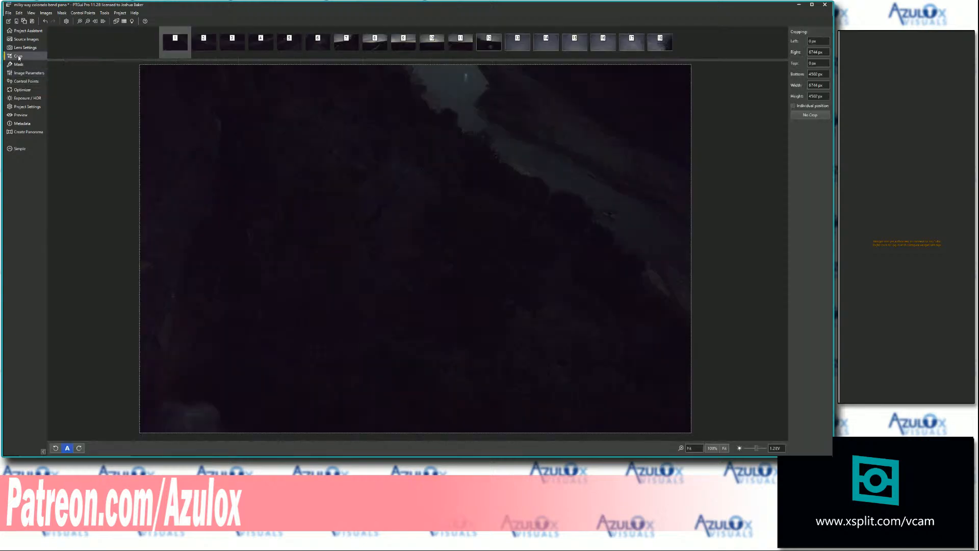
click(24, 49)
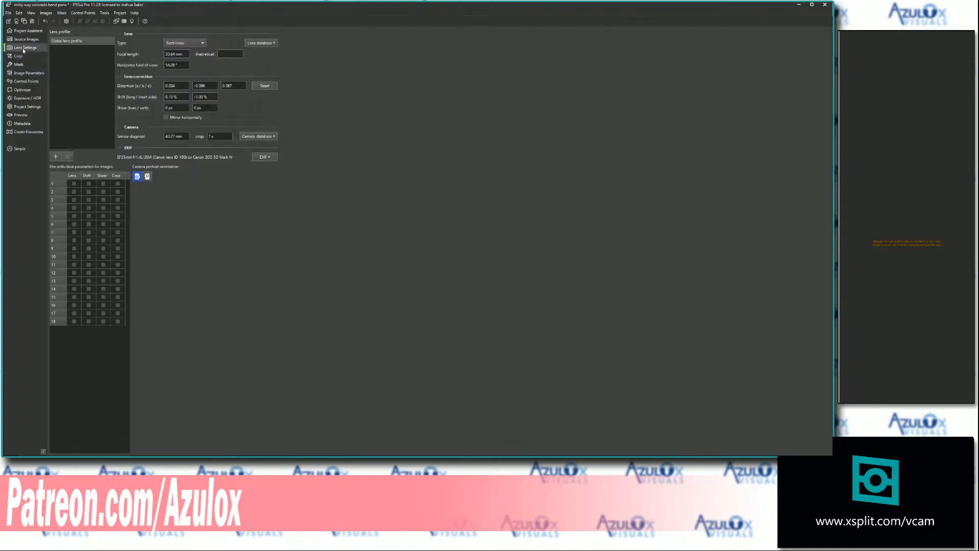
click(25, 40)
click(27, 33)
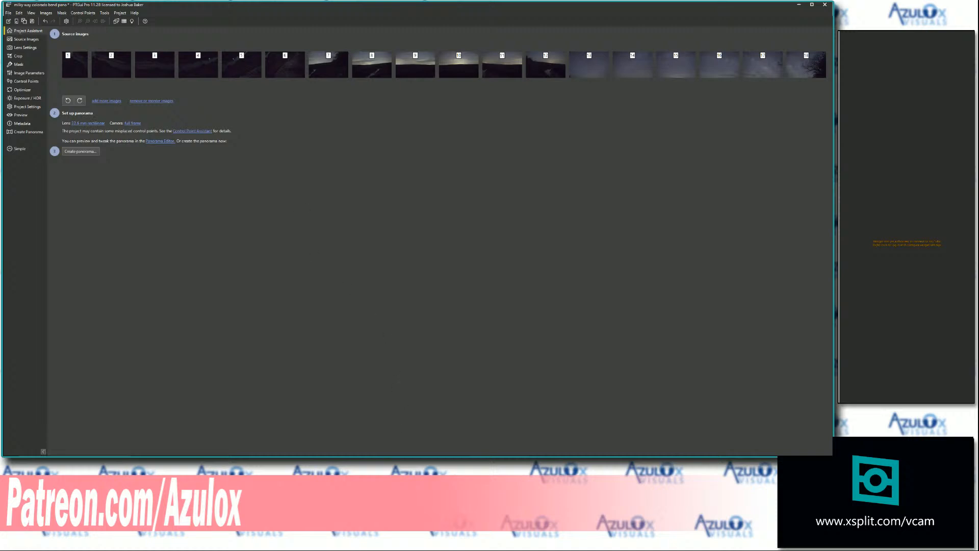
Step: Switch to File Explorer and browse the 16mm example, cactus, print and Colorado Bend vertical Milky Way folders under 2020-07-20
key(alt+Tab)
click(349, 292)
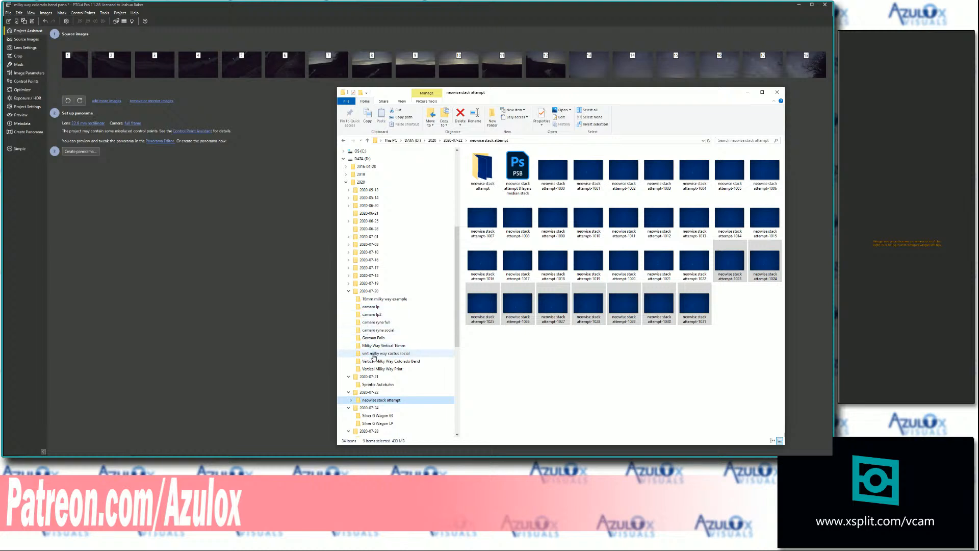
click(392, 361)
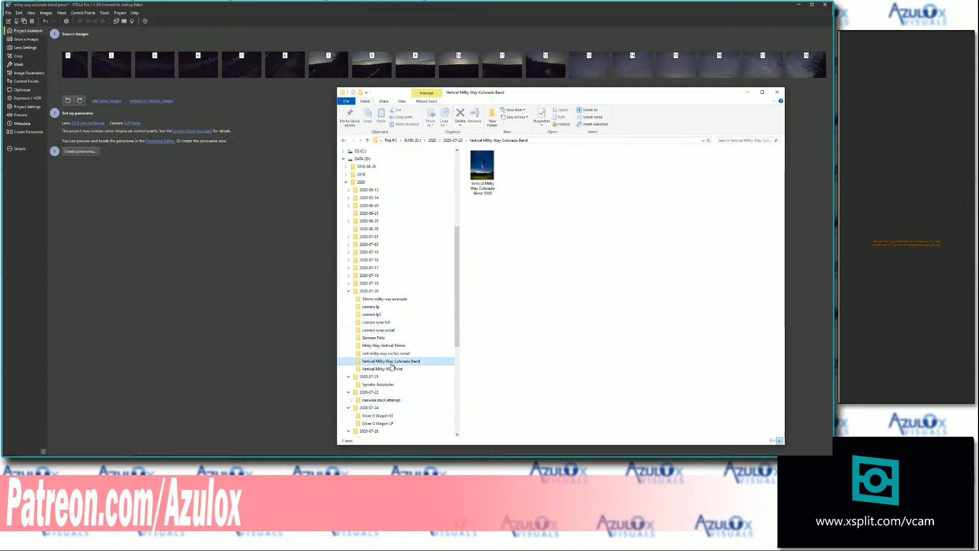
click(390, 354)
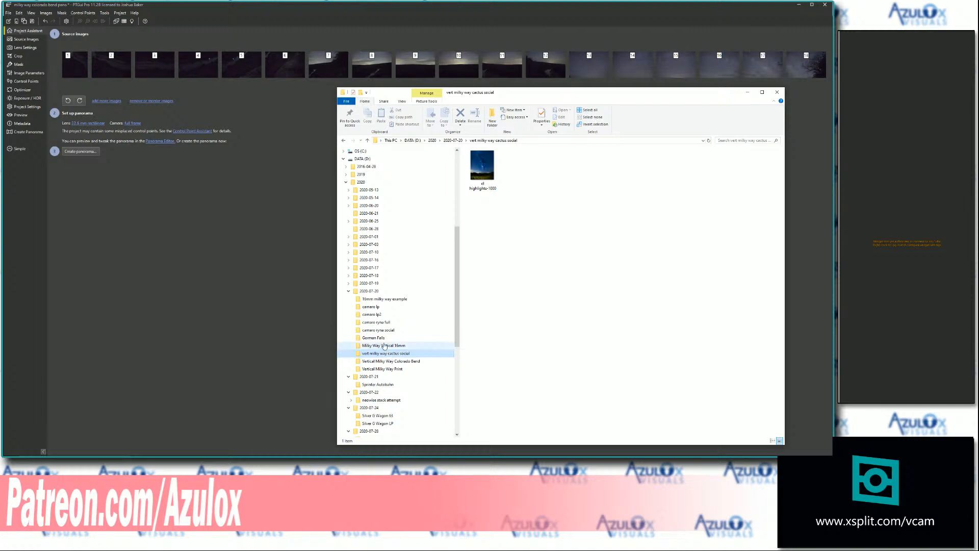
click(390, 300)
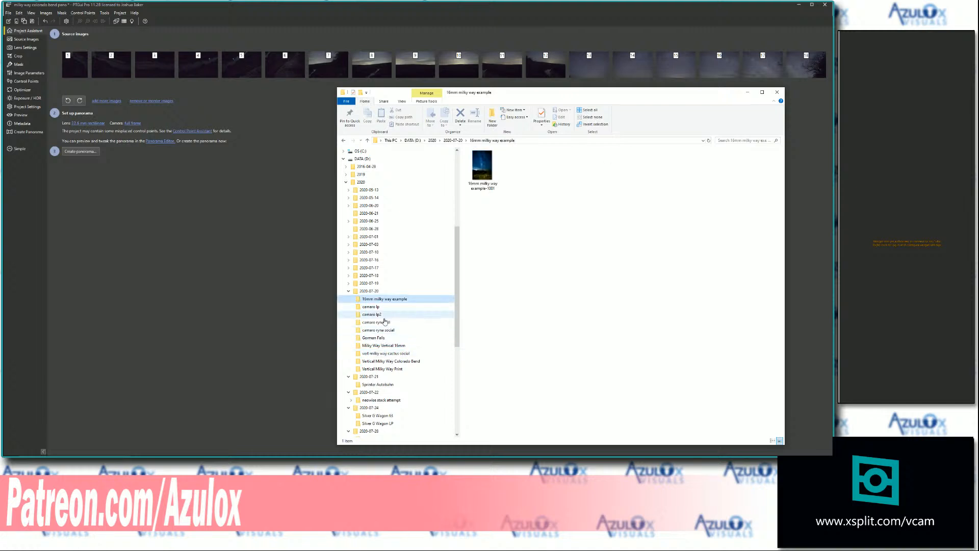
click(391, 369)
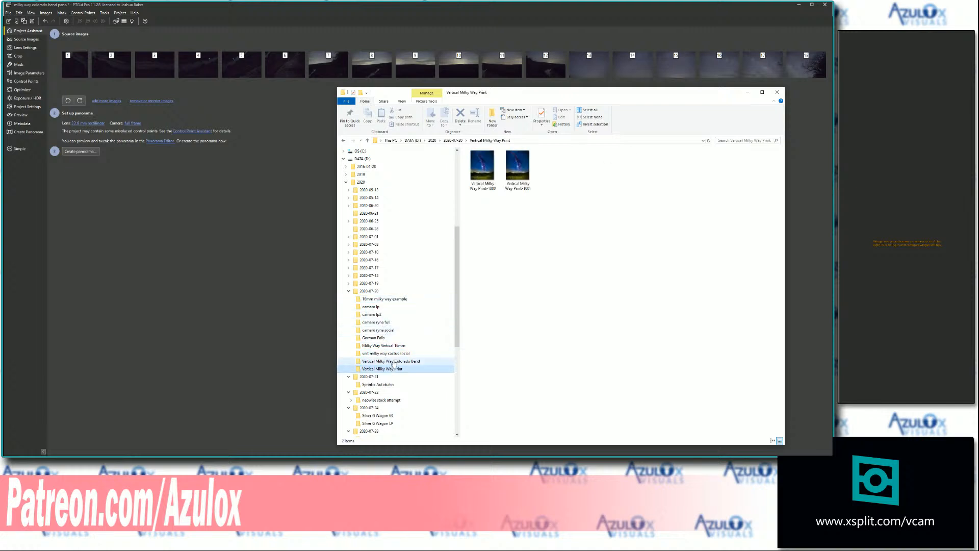
click(393, 362)
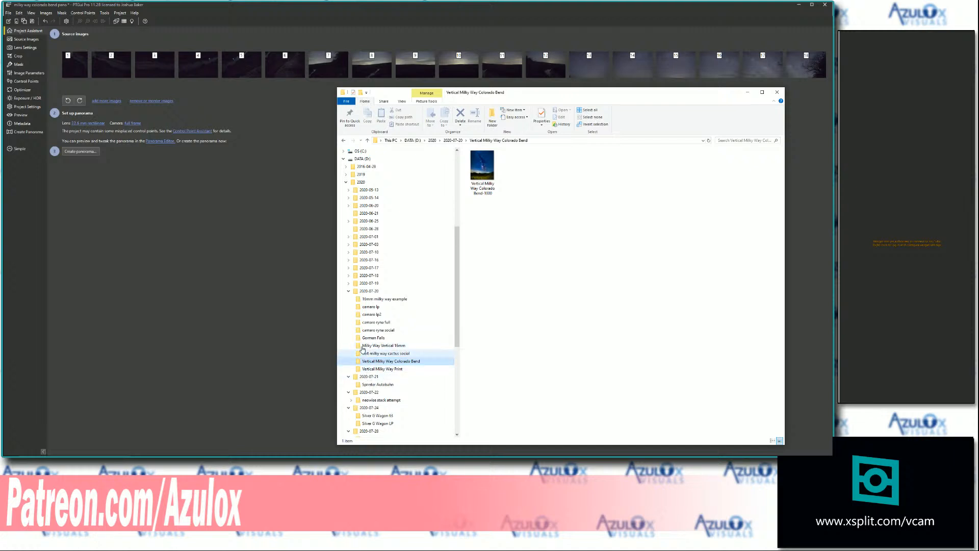
Step: Expand 2020-07-19, view the finished full-size Colorado Bend eye panorama JPG from the Eye Panorama Retry folder, and close it
click(348, 283)
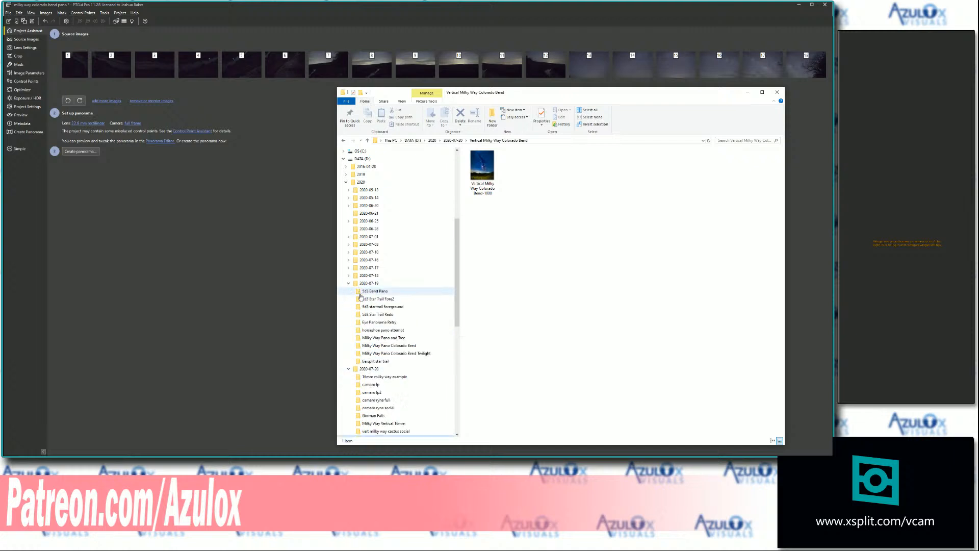
click(388, 323)
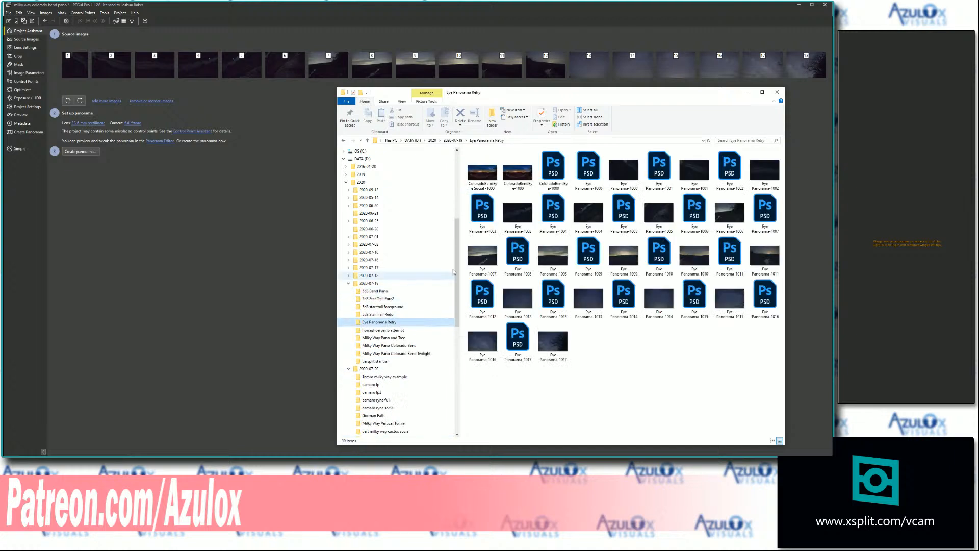
click(517, 178)
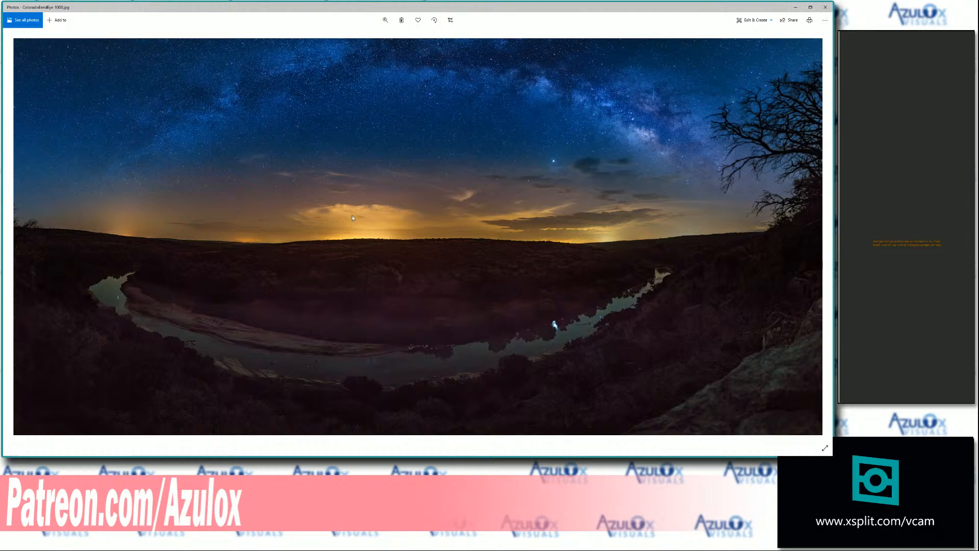
click(825, 7)
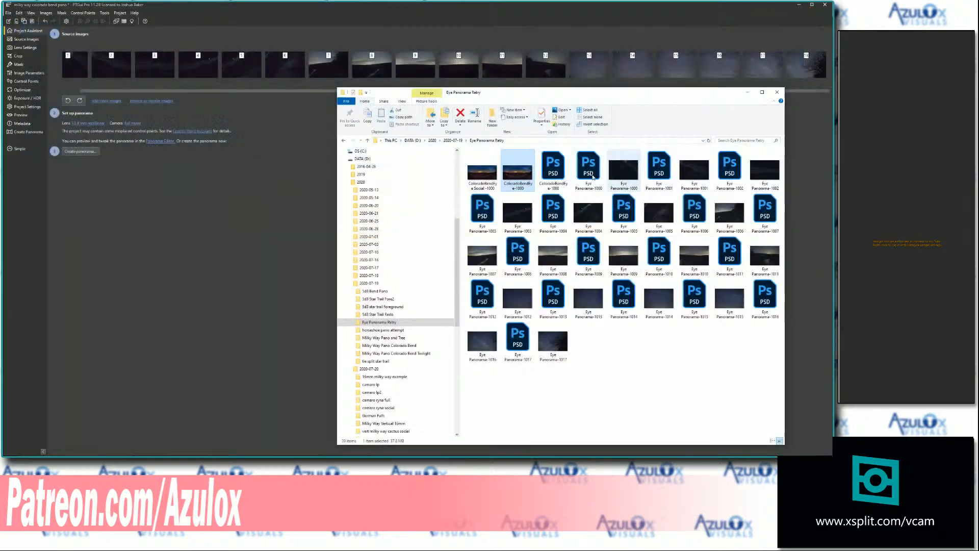
Step: View the stitched daytime panorama and the second image in the horseshoe pano attempt folder, closing each after viewing
click(399, 330)
double_click(483, 176)
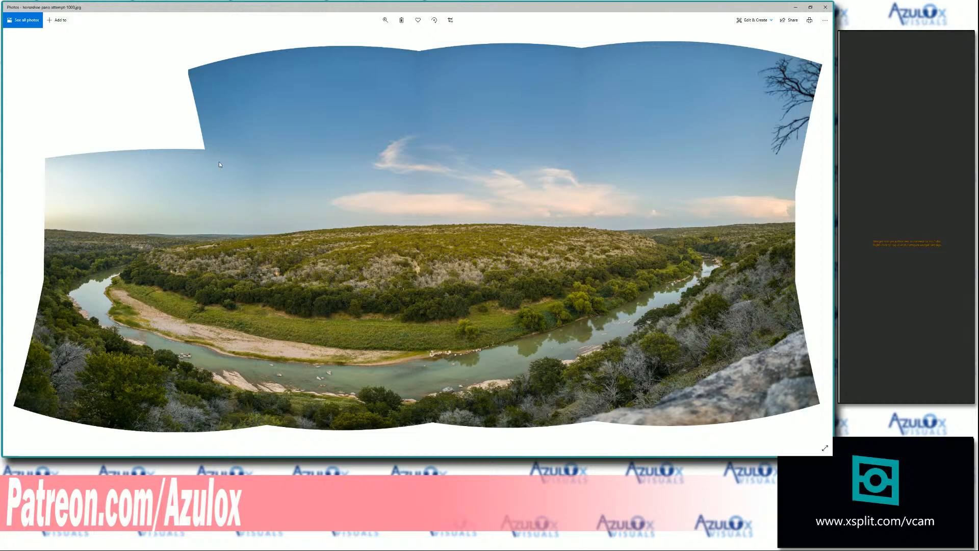
click(825, 8)
double_click(519, 181)
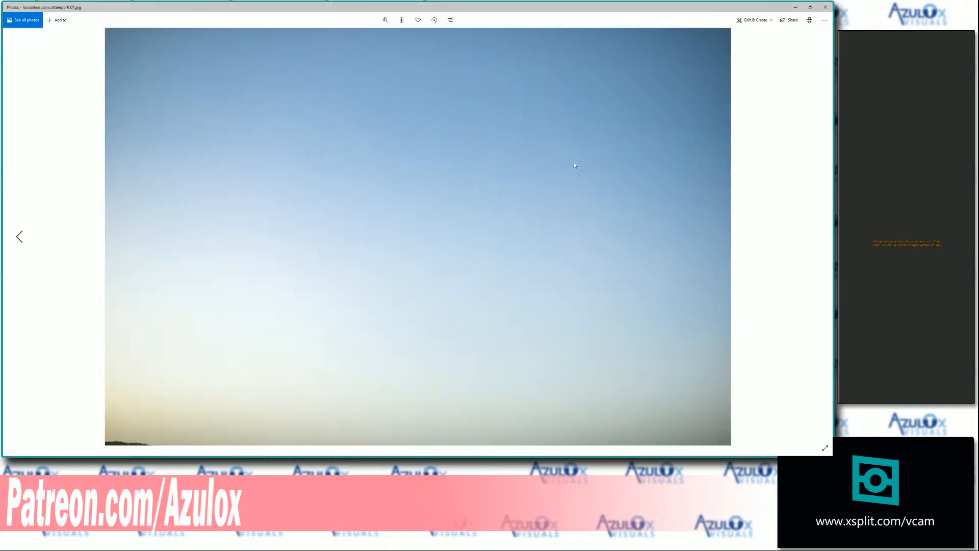
click(824, 8)
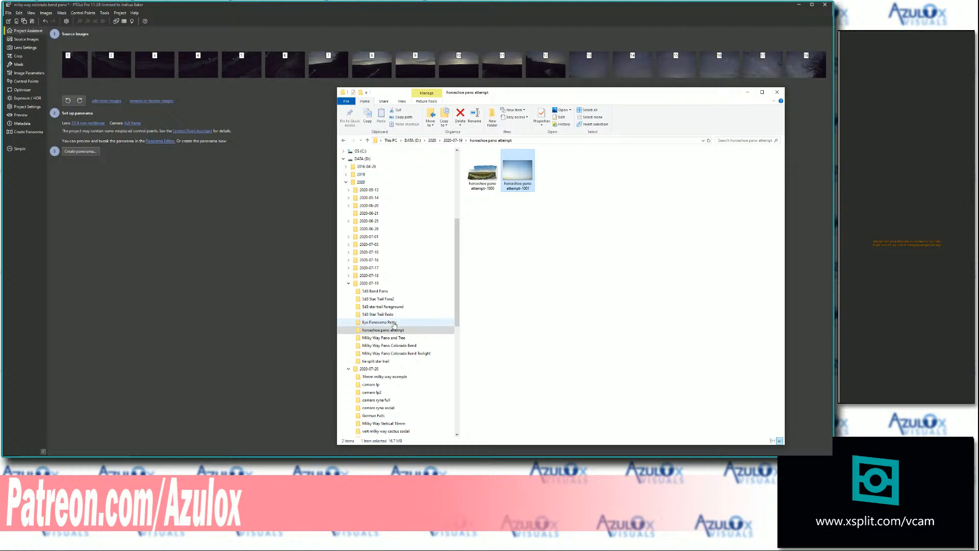
Step: Open the panorama image in the Milky Way Pano Colorado Bend Twilight folder
click(400, 353)
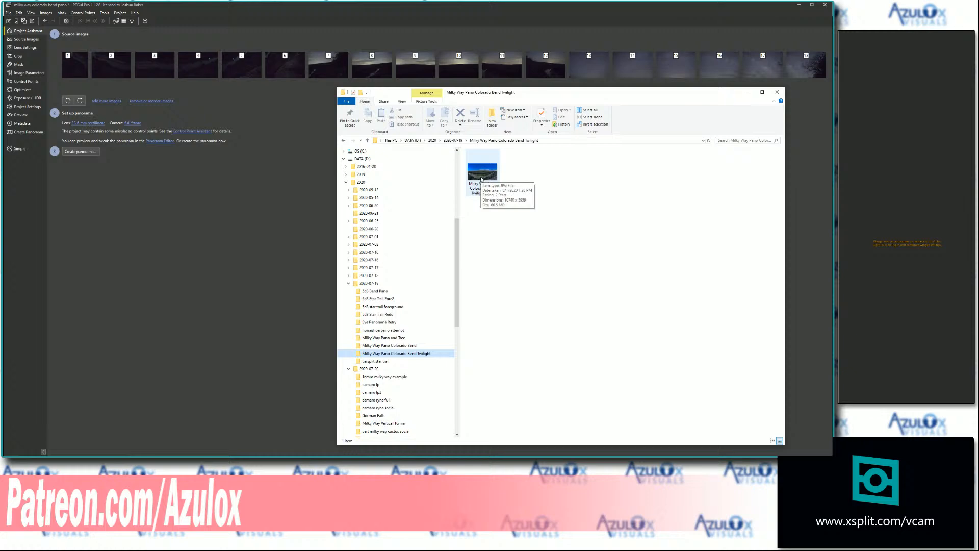
click(482, 179)
double_click(482, 178)
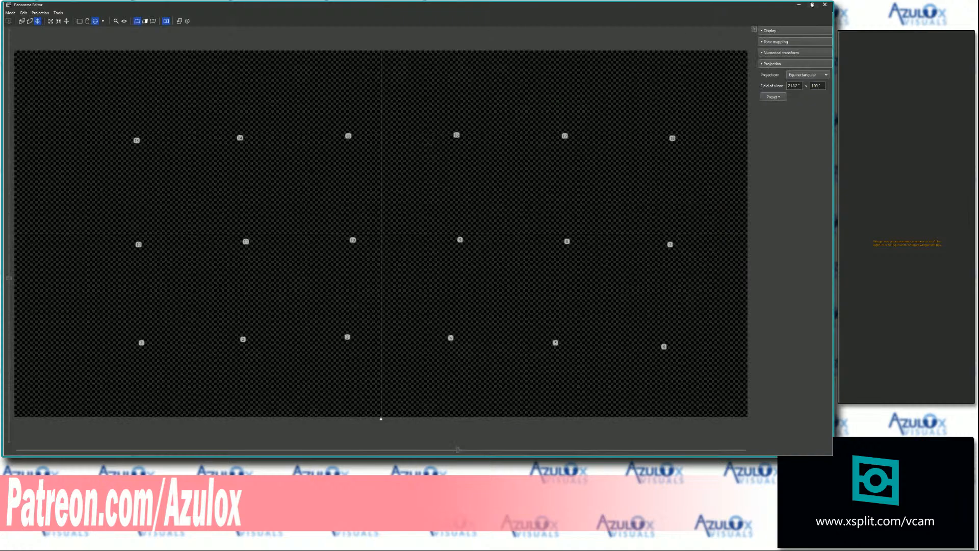
Step: Close the Panorama Editor and exit PTGui without saving the changes to the milky way colorado bend pano project
click(812, 5)
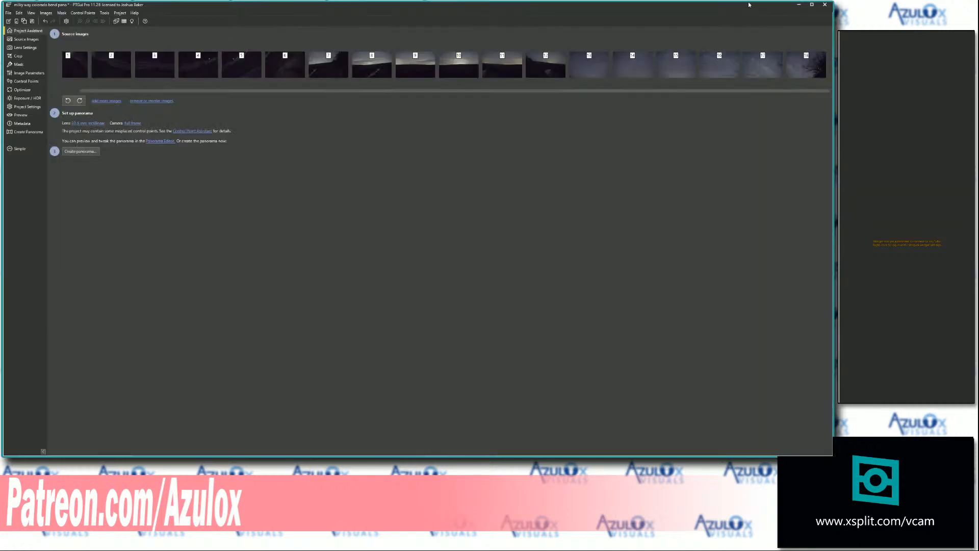
click(824, 4)
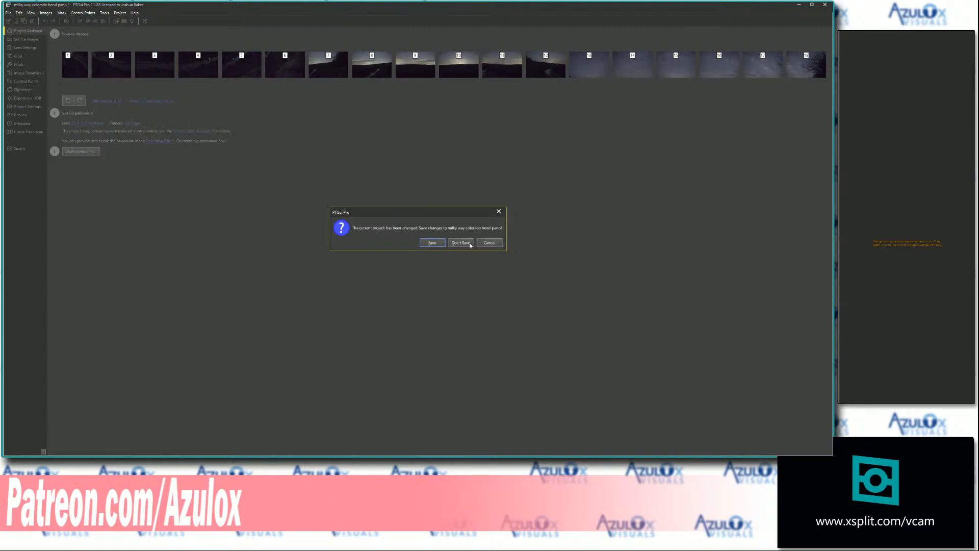
click(469, 243)
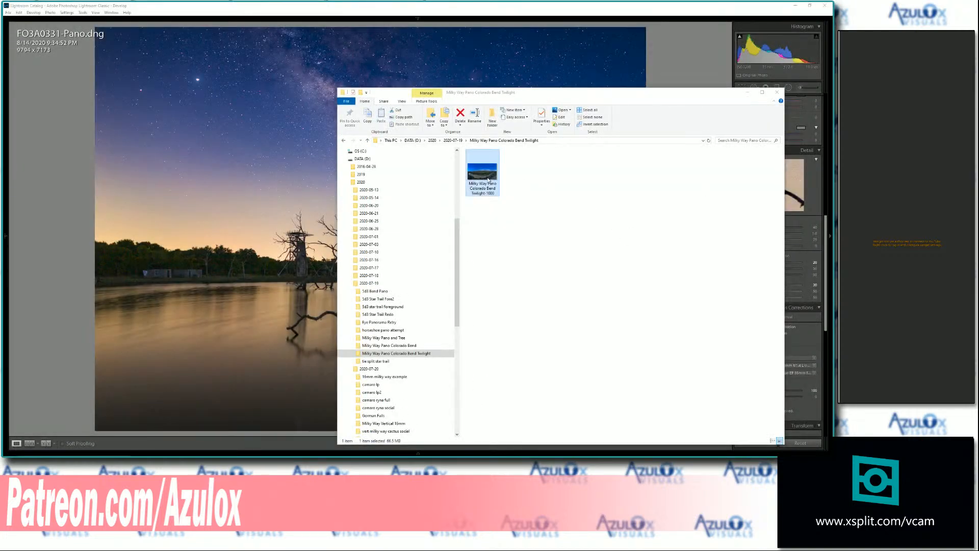
Step: Open the twilight panorama image again, close it, and show the contents of the Milky Way Pano Colorado Bend folder
double_click(487, 178)
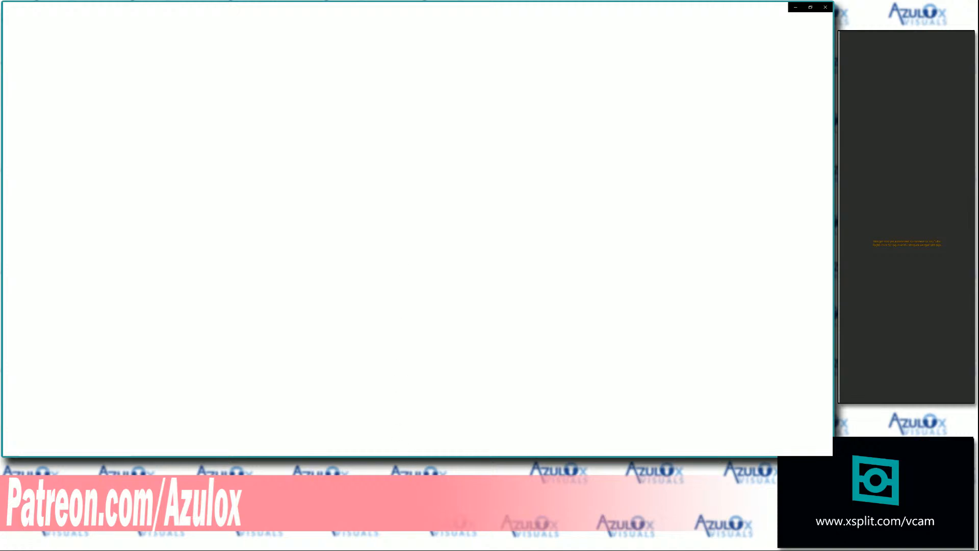
click(824, 6)
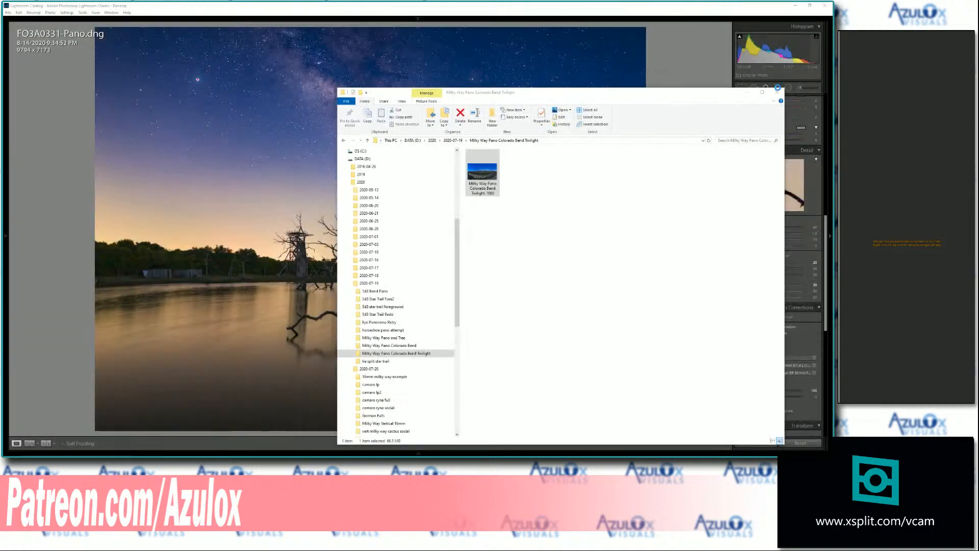
click(404, 347)
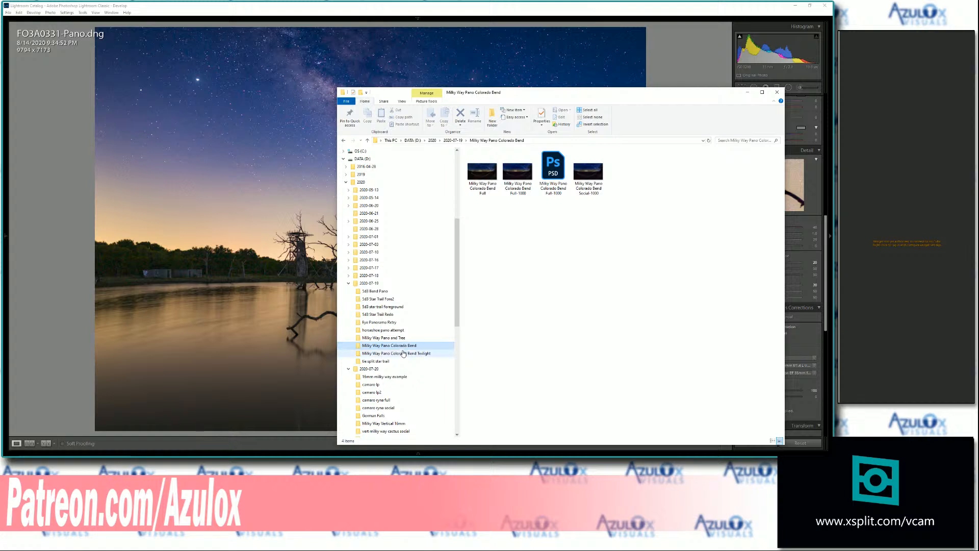
Step: Look through the tie split star trail folder and return to the Milky Way Pano Colorado Bend Twilight folder
click(403, 353)
click(390, 361)
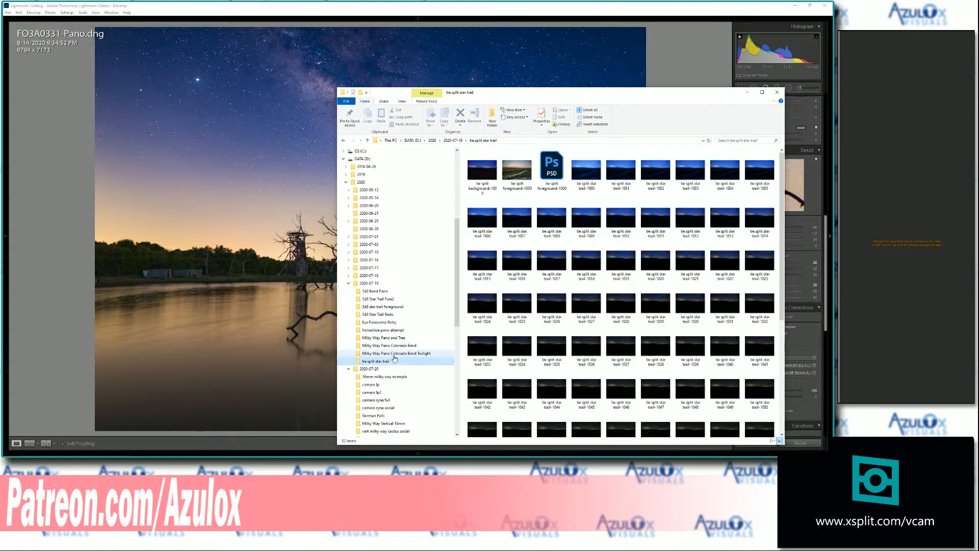
click(394, 355)
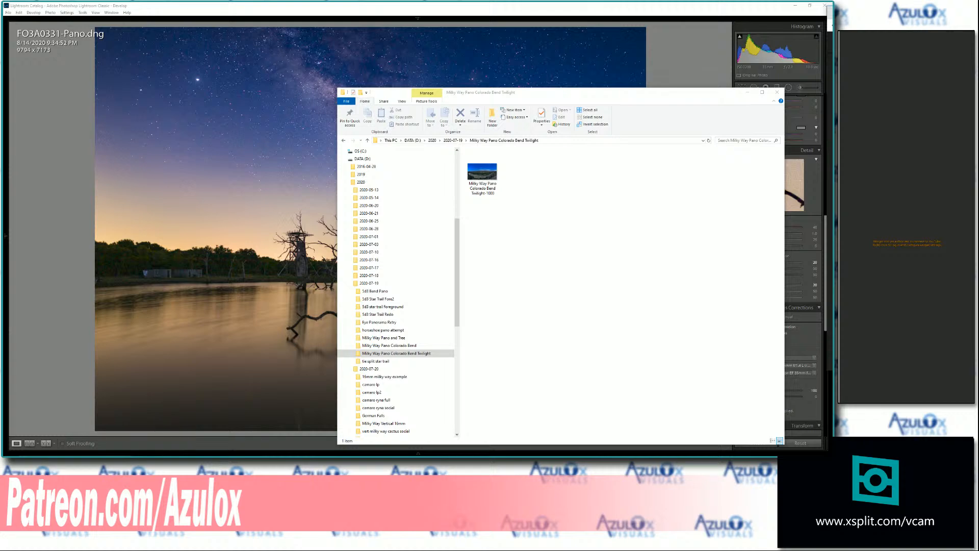
Step: Switch back to Lightroom, reveal the filmstrip, and show the current shoot in the Library grid
click(669, 63)
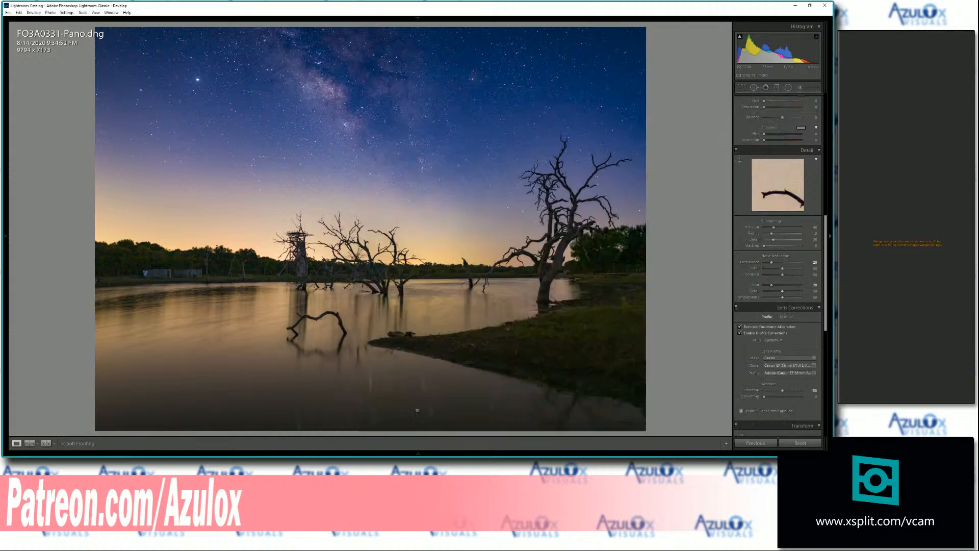
click(433, 454)
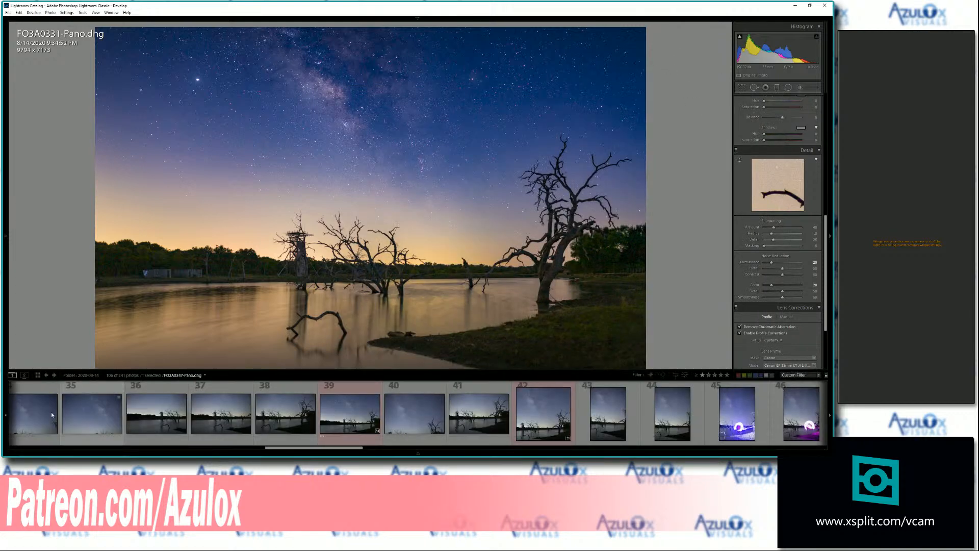
key(g)
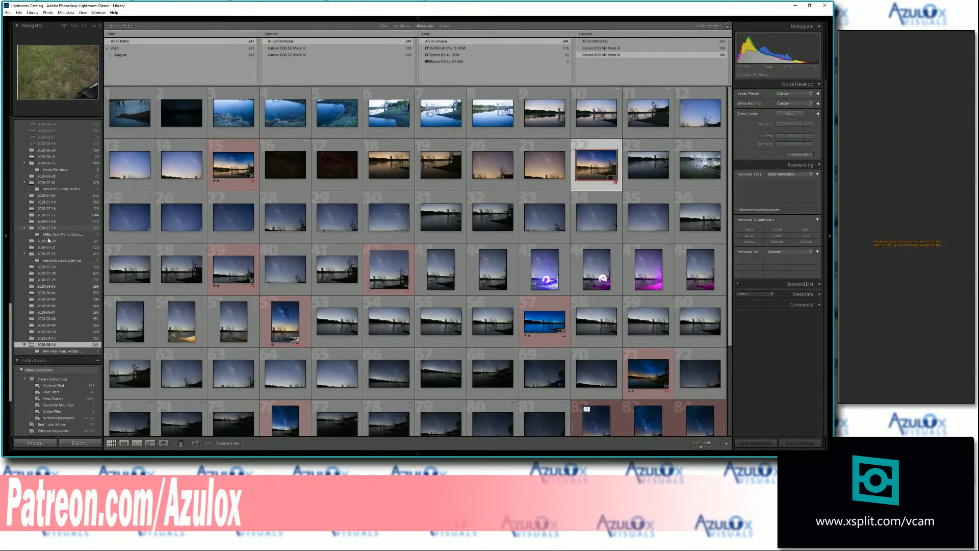
Step: Open the vertical Milky Way panorama FO3A9840-Pano.dng Copy 2 from the 2020-07-20 folder in the Develop module
click(47, 241)
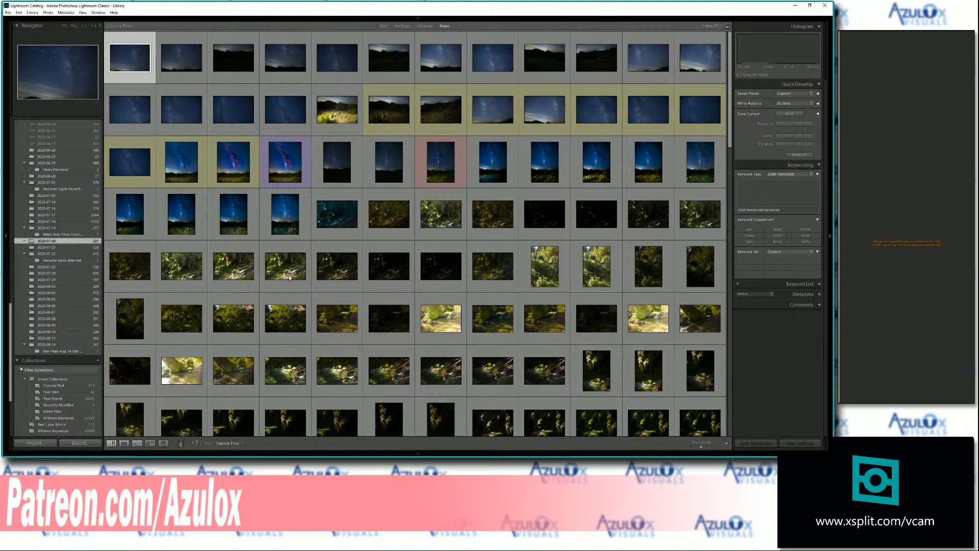
double_click(285, 163)
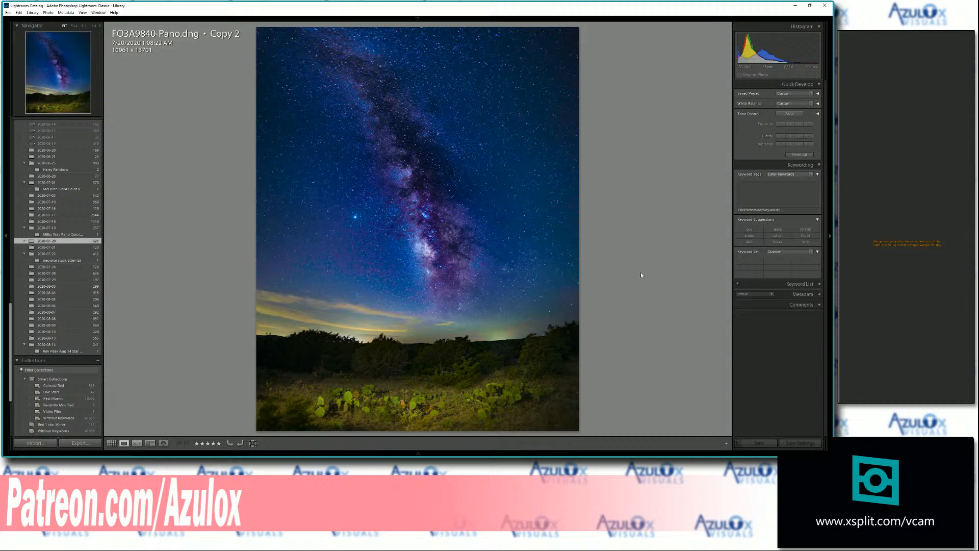
key(d)
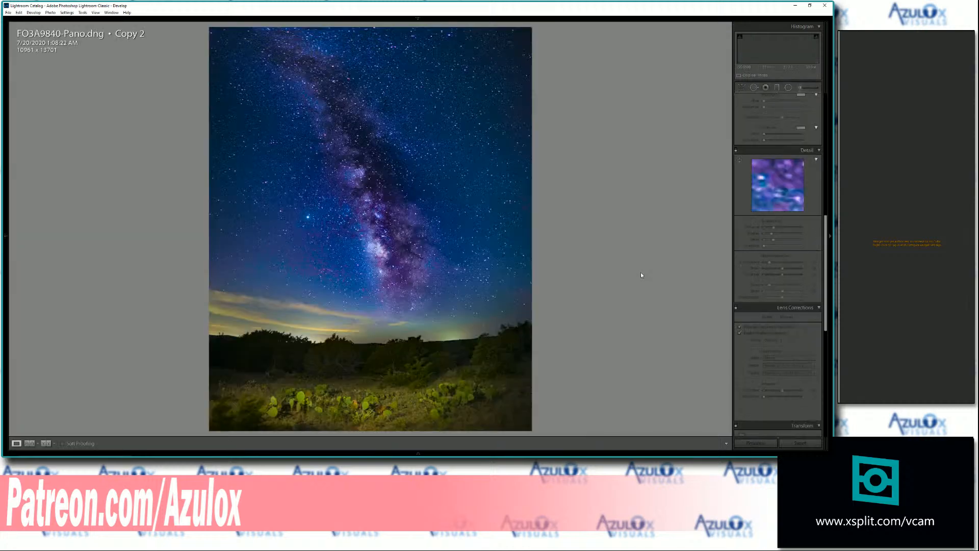